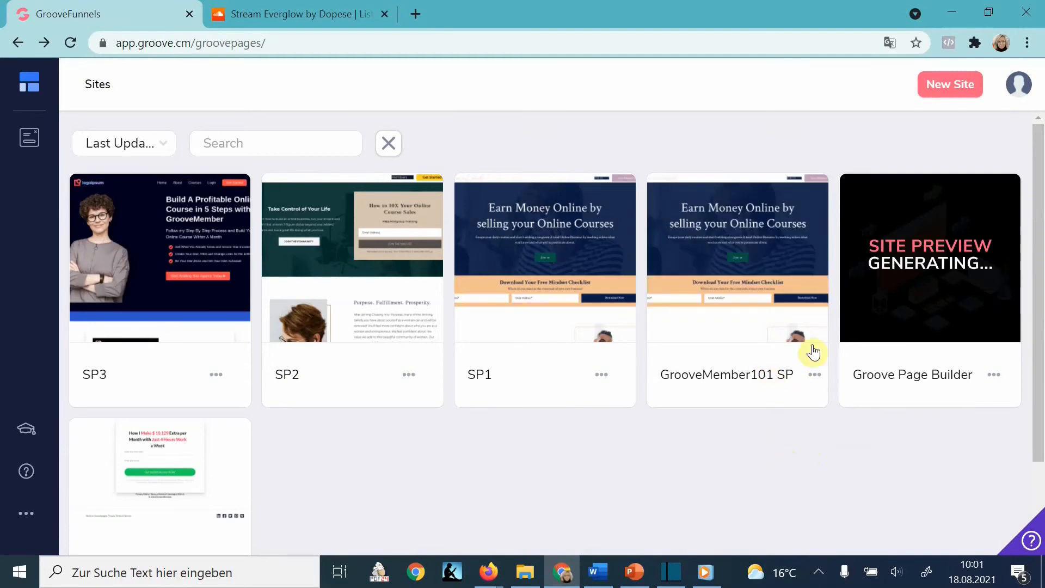
# Look through the single-page template gallery for a new site, then return to the existing sites
pyautogui.click(940, 95)
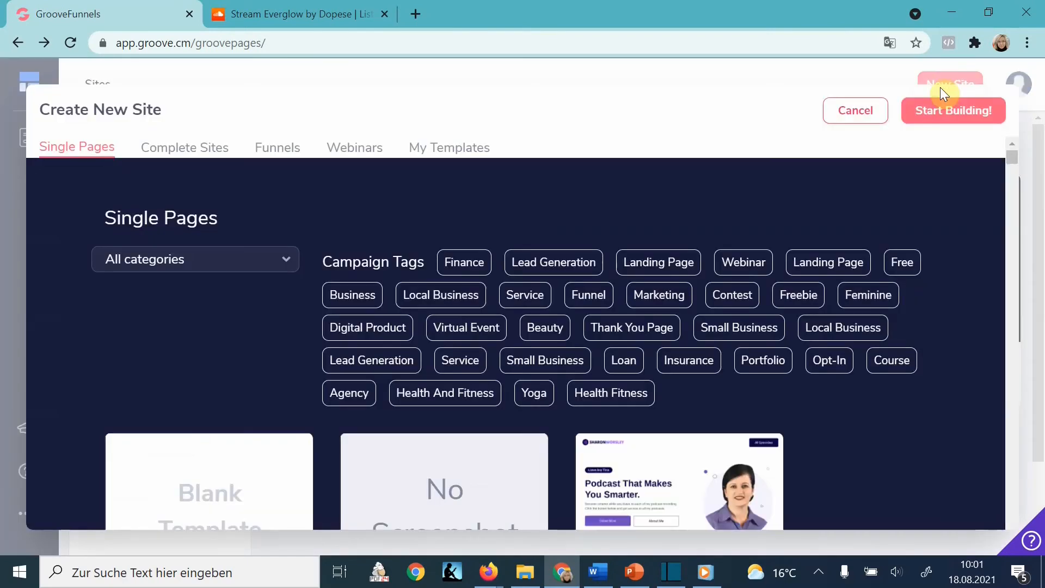
pyautogui.scroll(-4, 887, 474)
pyautogui.scroll(-10, 884, 471)
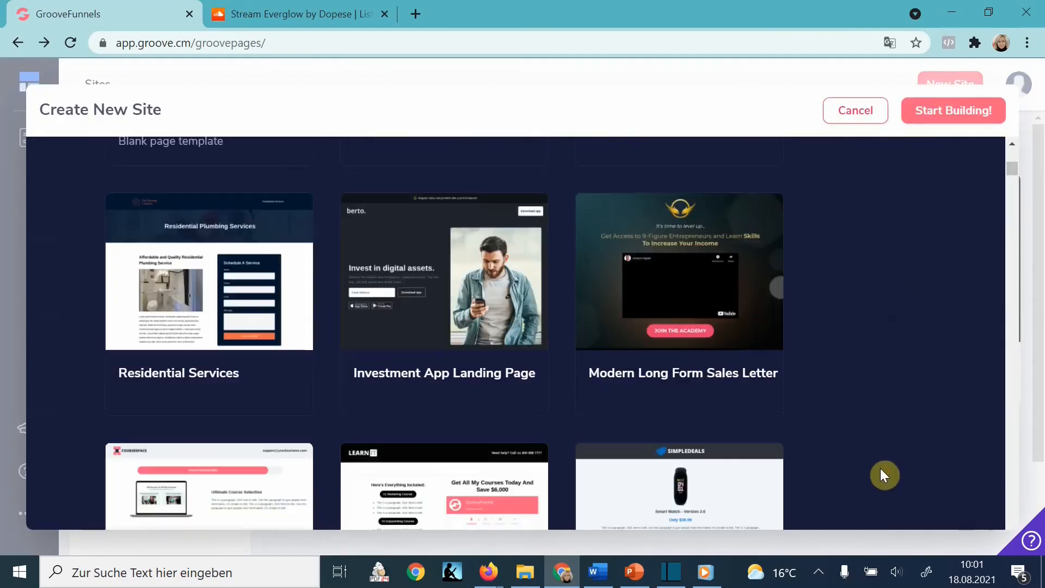
pyautogui.scroll(10, 879, 468)
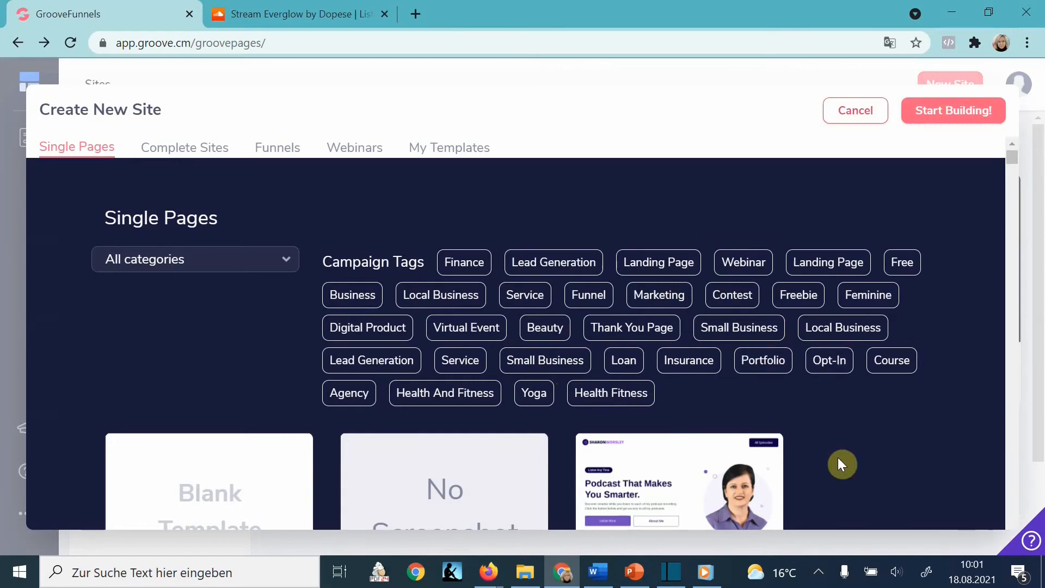
pyautogui.scroll(-9, 839, 460)
pyautogui.scroll(-12, 838, 461)
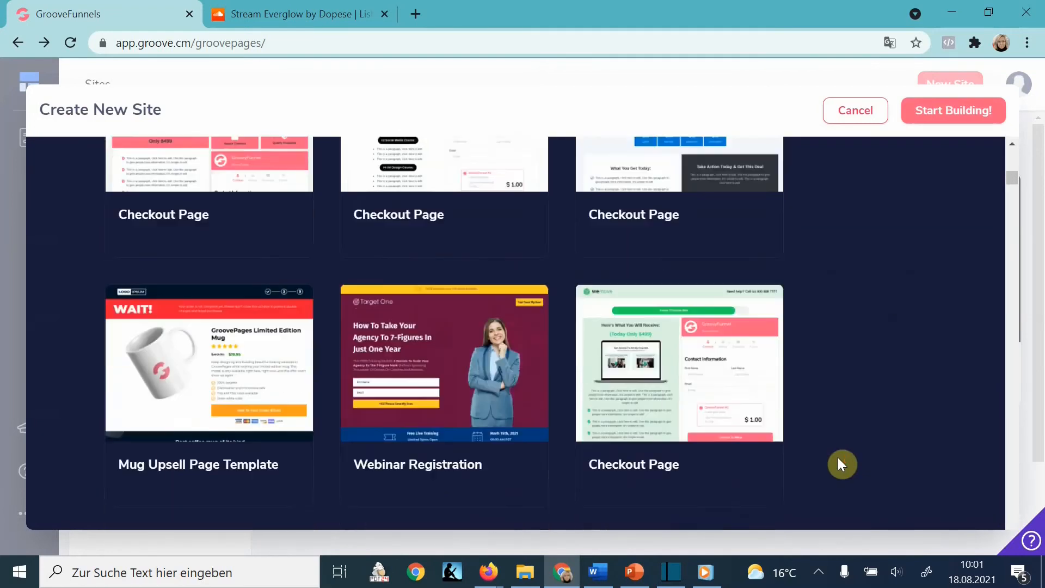
pyautogui.scroll(-3, 842, 464)
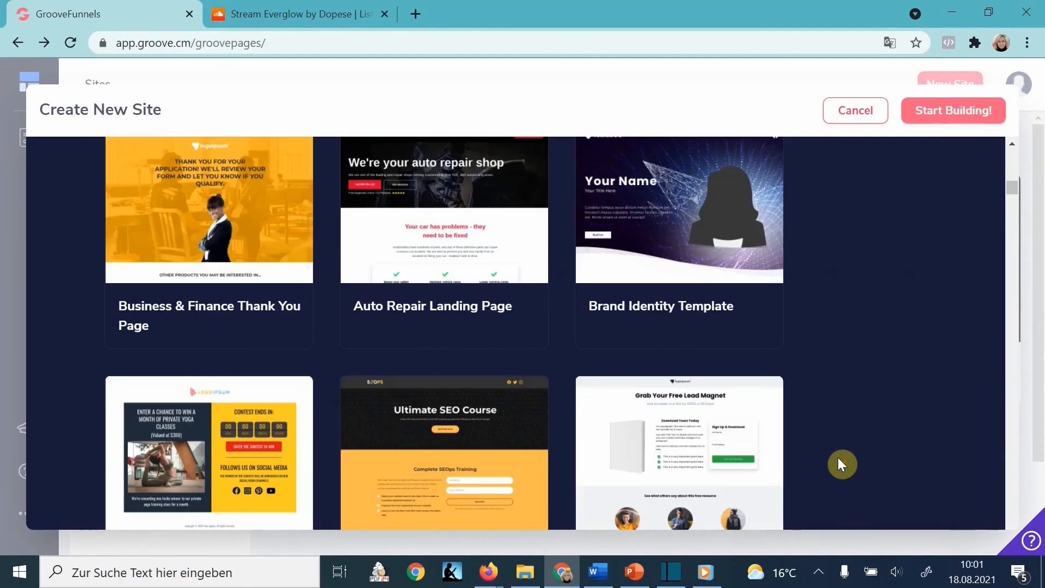
pyautogui.press('Escape')
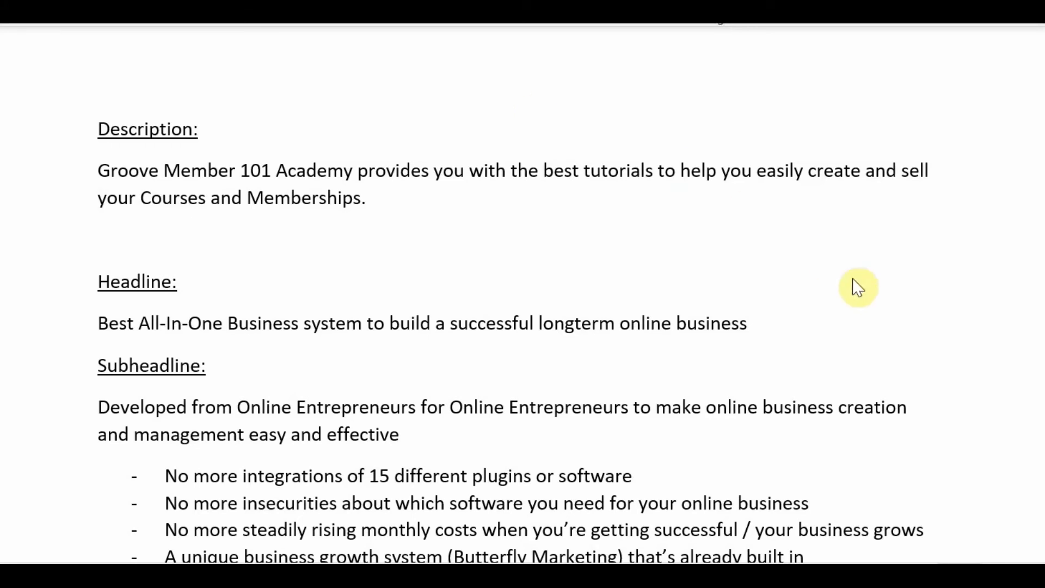
# Review the sales page text document from the description and headline through the academy, Join Now and About Me sections
pyautogui.scroll(-1, 821, 298)
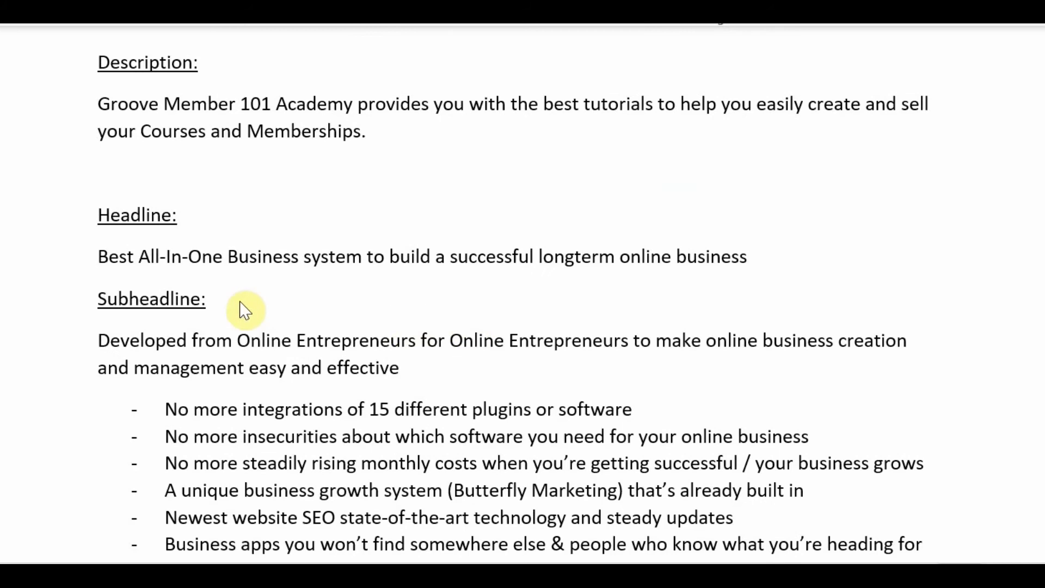
pyautogui.scroll(-1, 873, 388)
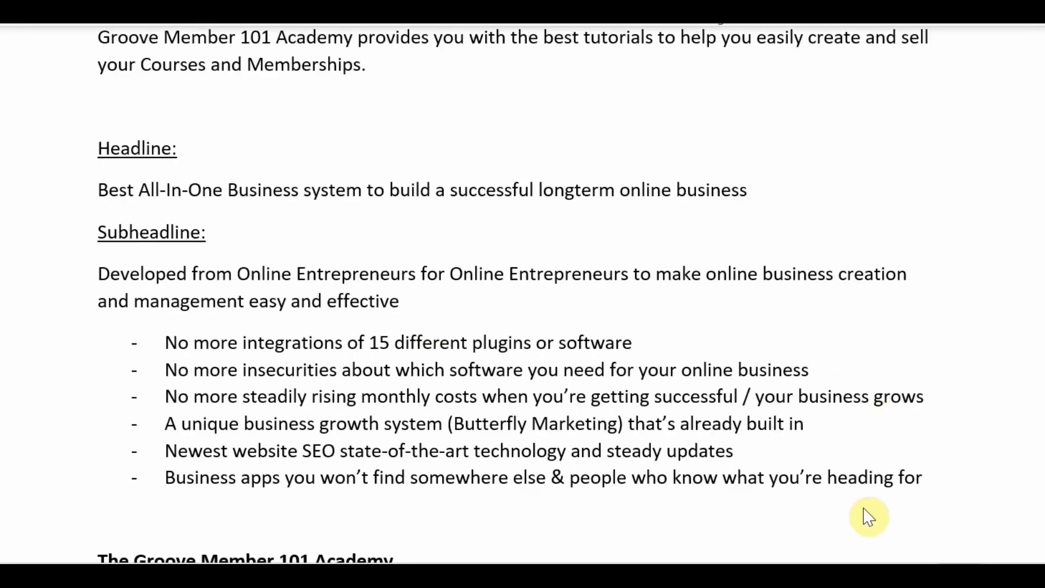
pyautogui.scroll(-4, 869, 518)
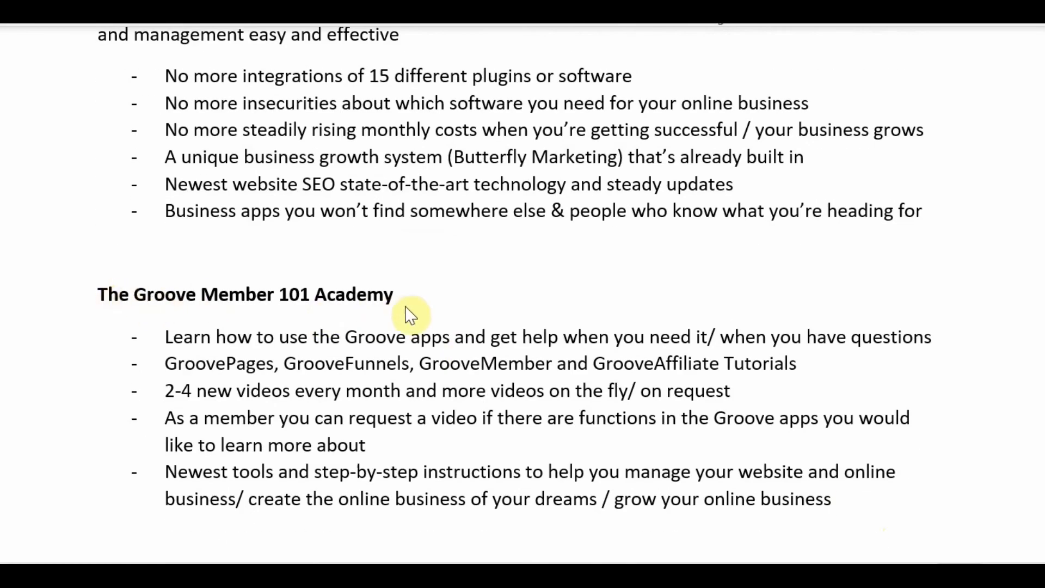
pyautogui.scroll(-4, 519, 337)
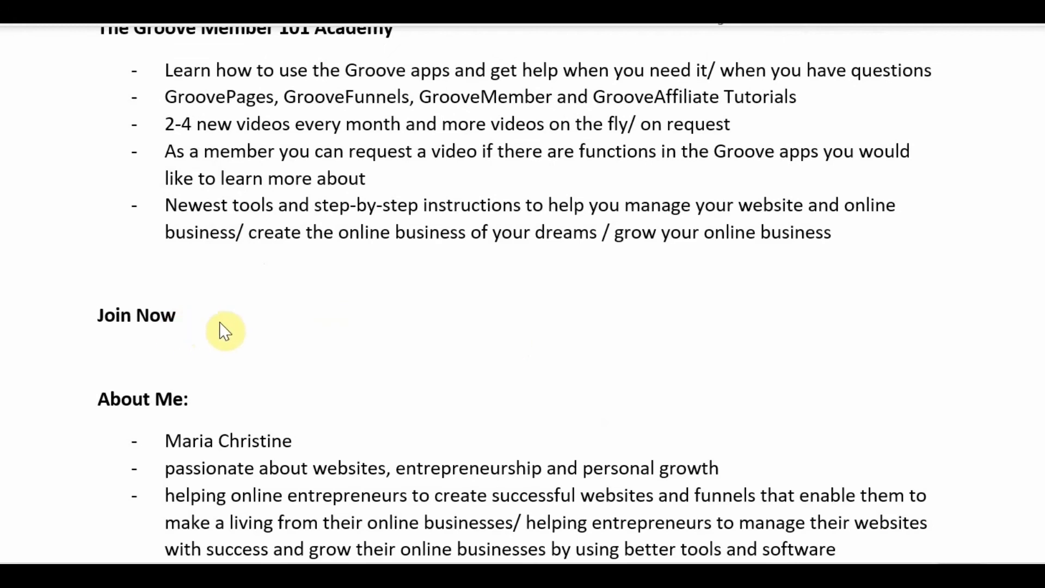
pyautogui.scroll(-1, 352, 334)
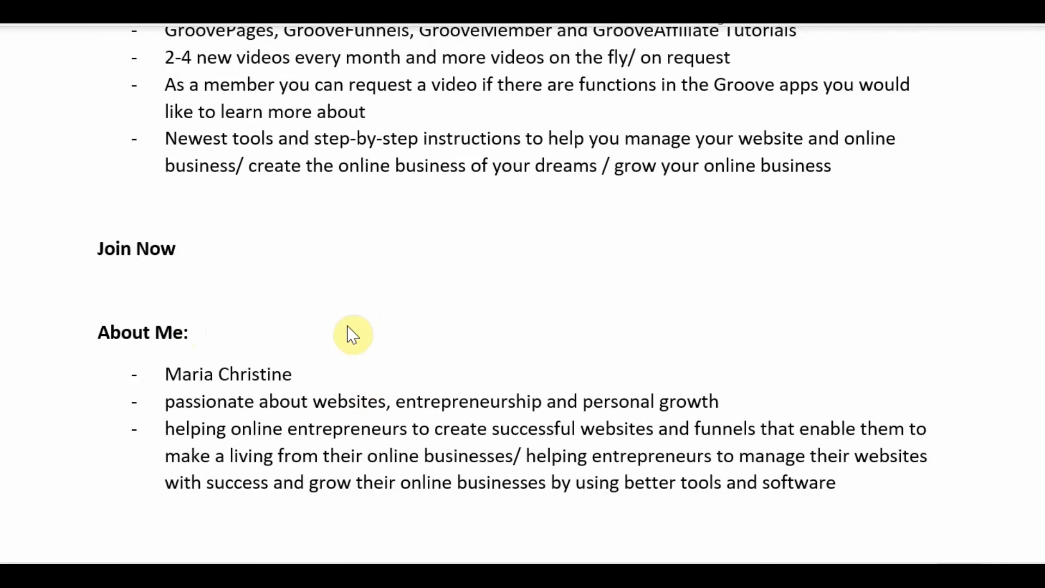
pyautogui.scroll(8, 945, 321)
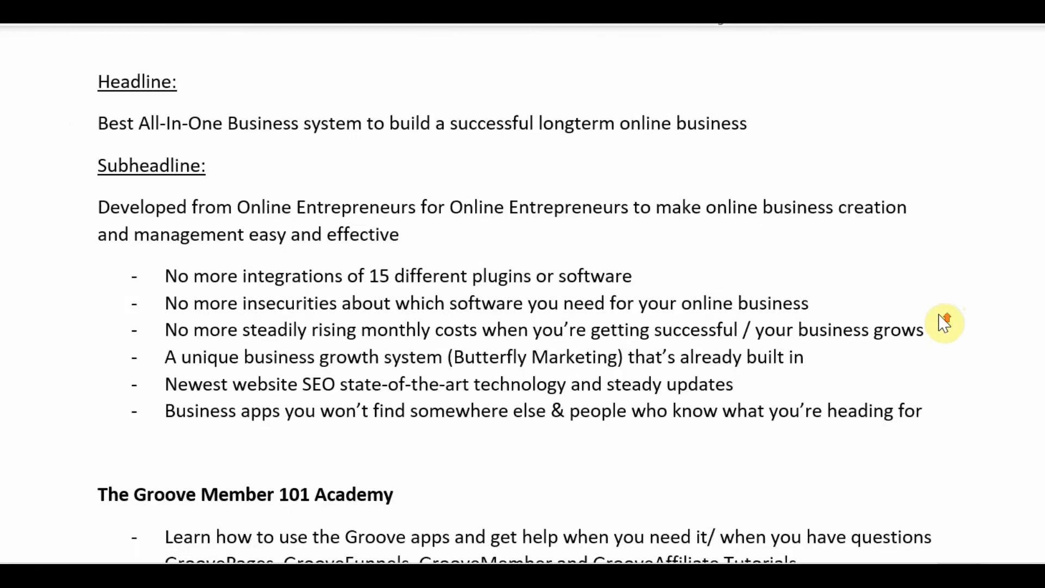
pyautogui.scroll(2, 945, 322)
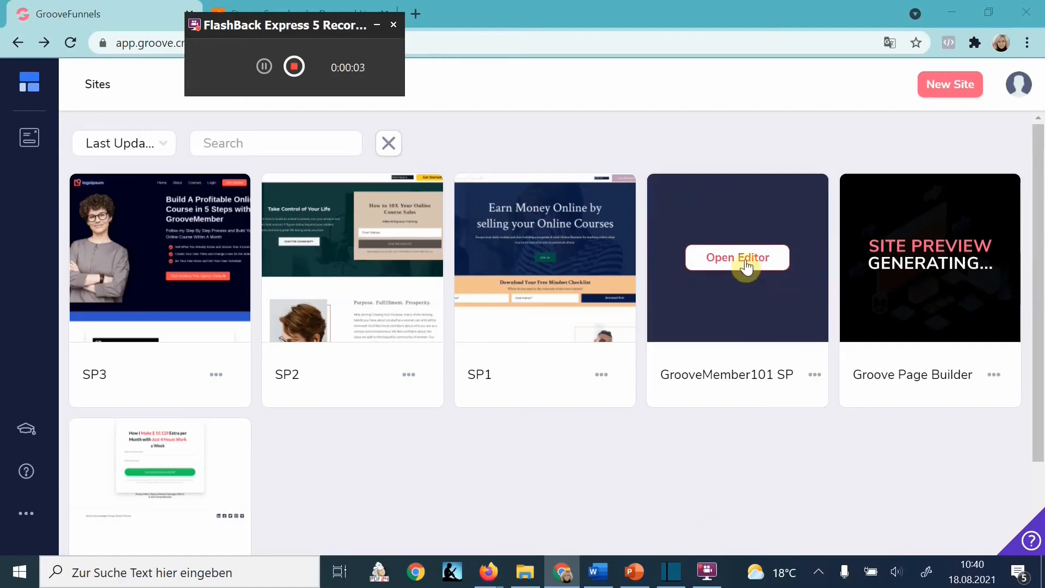
# Open the GrooveMember101 SP site in the page editor
pyautogui.click(743, 266)
pyautogui.click(692, 389)
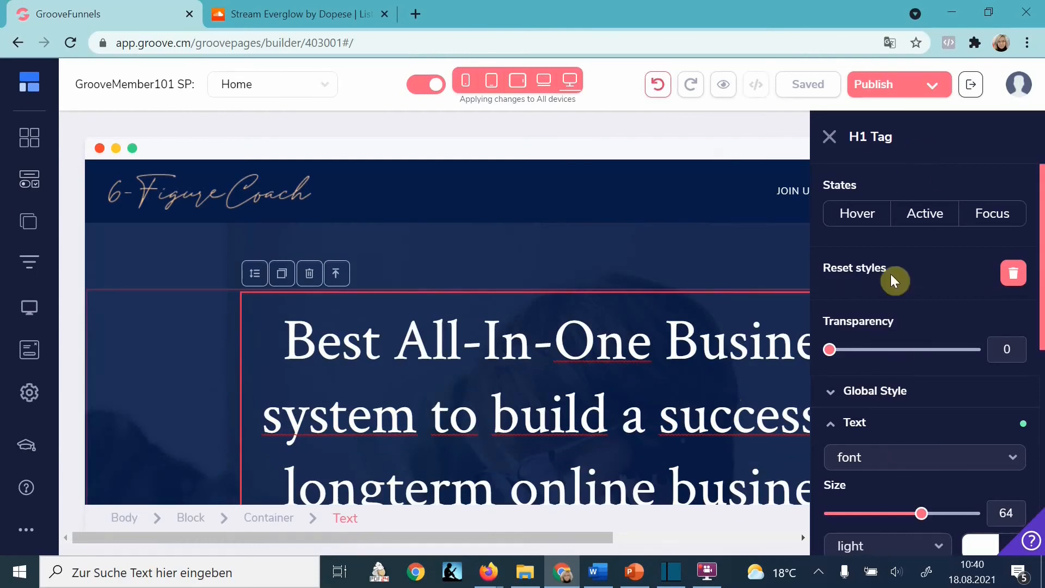
pyautogui.click(830, 136)
# Delete the word "longterm" from the hero headline
pyautogui.click(513, 408)
pyautogui.press('BackSpace')
pyautogui.press('BackSpace')
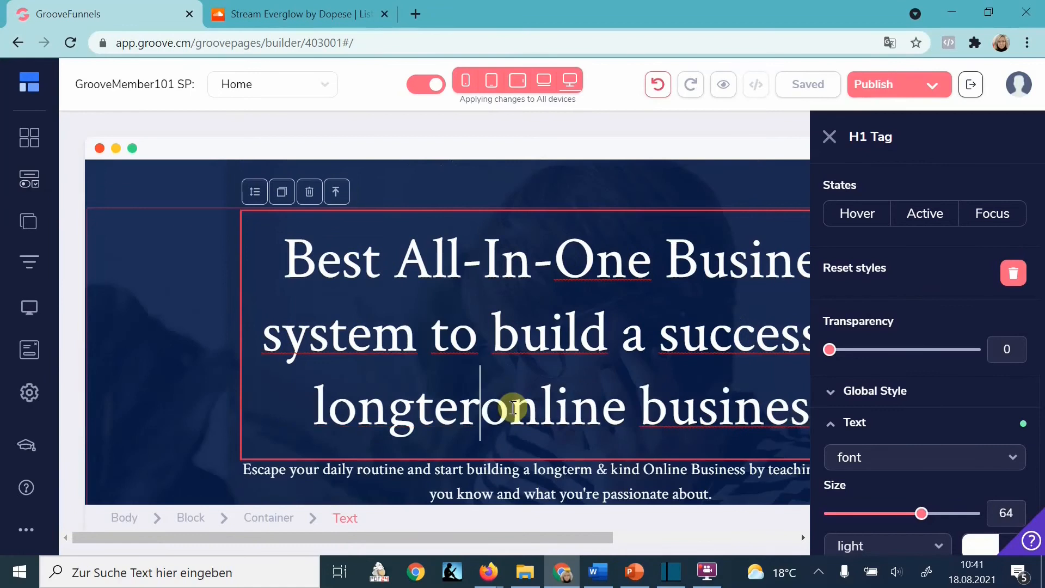
pyautogui.press('BackSpace')
pyautogui.press('BackSpace')
pyautogui.press('BackSpace')
pyautogui.press('BackSpace')
pyautogui.press('BackSpace')
pyautogui.press('BackSpace')
pyautogui.press('BackSpace')
# Replace the hero subheadline with the "Developed from Online Entrepreneurs for Online Entrepreneurs" sentence copied from salespage texts.docx in Word
pyautogui.hotkey('alt', 'Tab')
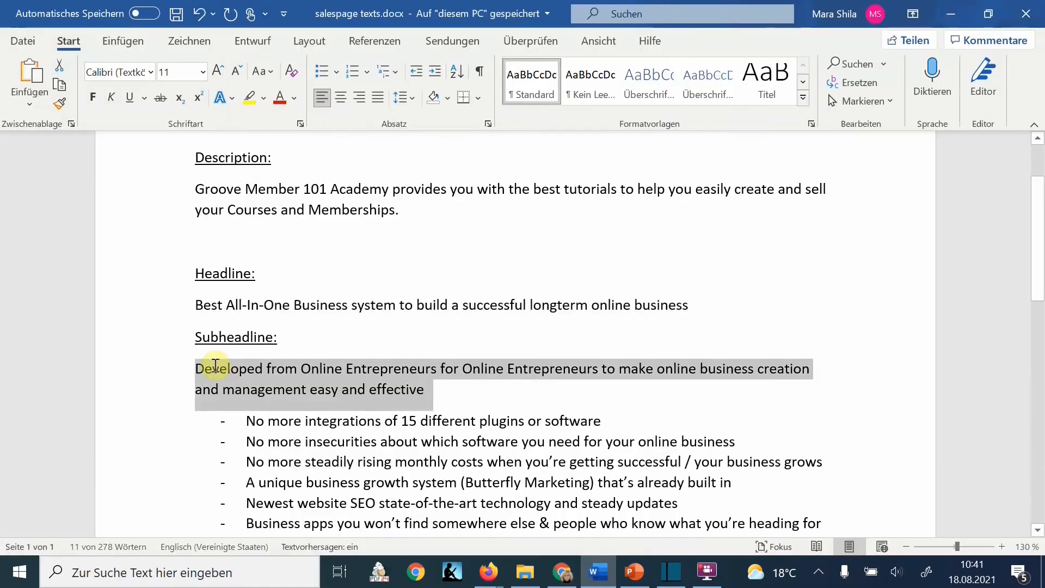
pyautogui.hotkey('ctrl', 'c')
pyautogui.hotkey('alt', 'Tab')
pyautogui.tripleClick(648, 474)
pyautogui.hotkey('ctrl', 'v')
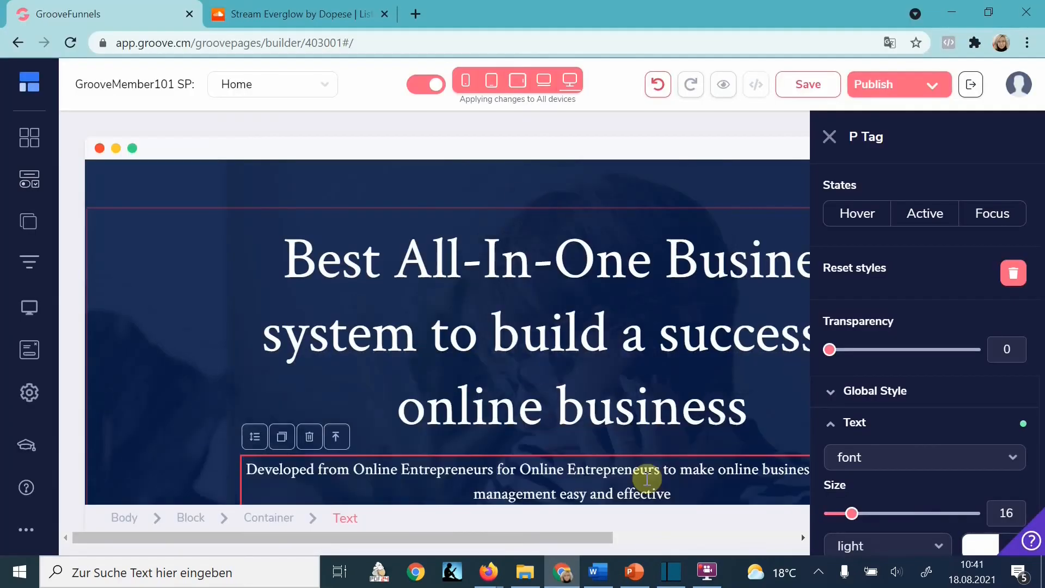
# Set the hero headline's font size to 51
pyautogui.moveTo(746, 408); pyautogui.dragTo(326, 262)
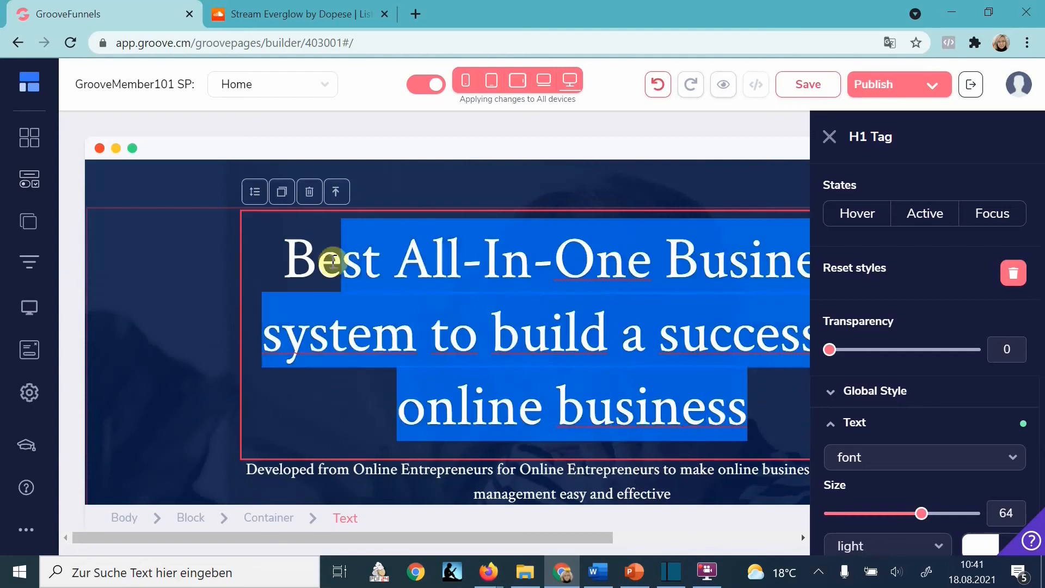
pyautogui.click(917, 514)
pyautogui.moveTo(916, 518); pyautogui.dragTo(900, 518)
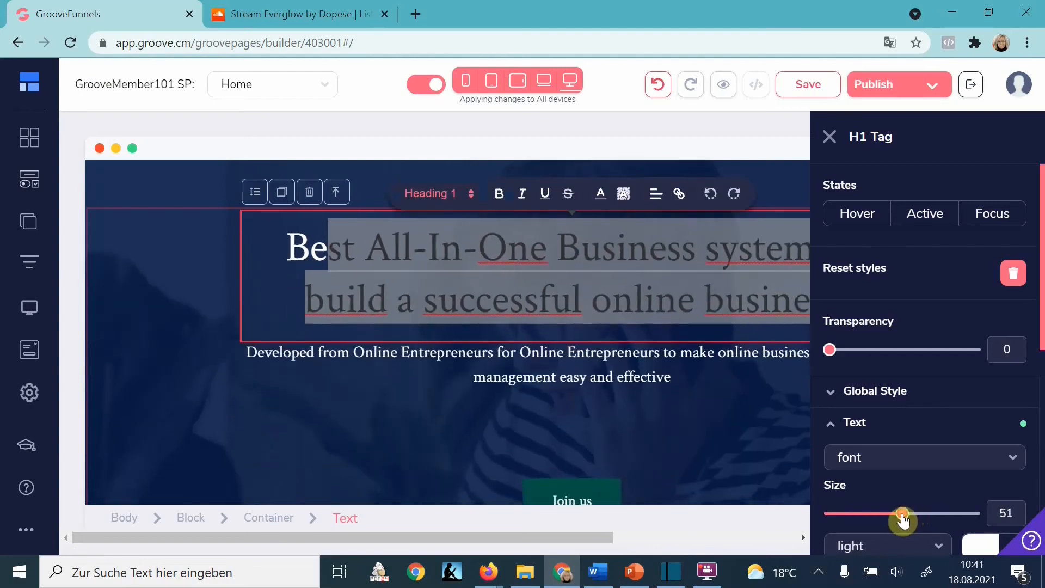
pyautogui.click(967, 375)
# Set the hero block's top padding to 63
pyautogui.click(913, 306)
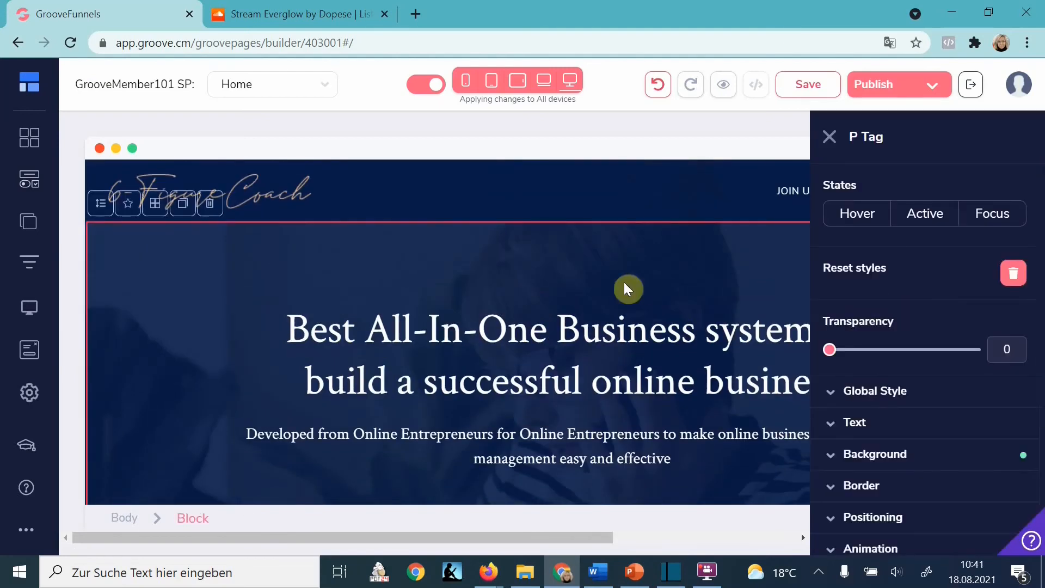
pyautogui.scroll(-1, 904, 502)
pyautogui.scroll(-2, 905, 501)
pyautogui.click(882, 481)
pyautogui.scroll(-3, 904, 435)
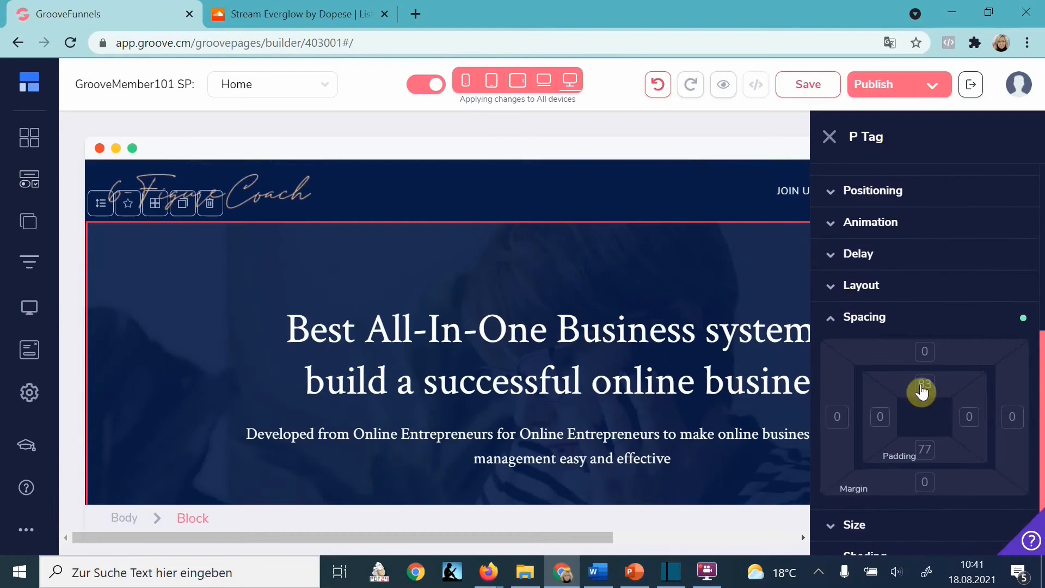
pyautogui.click(924, 386)
pyautogui.moveTo(842, 515); pyautogui.dragTo(839, 516)
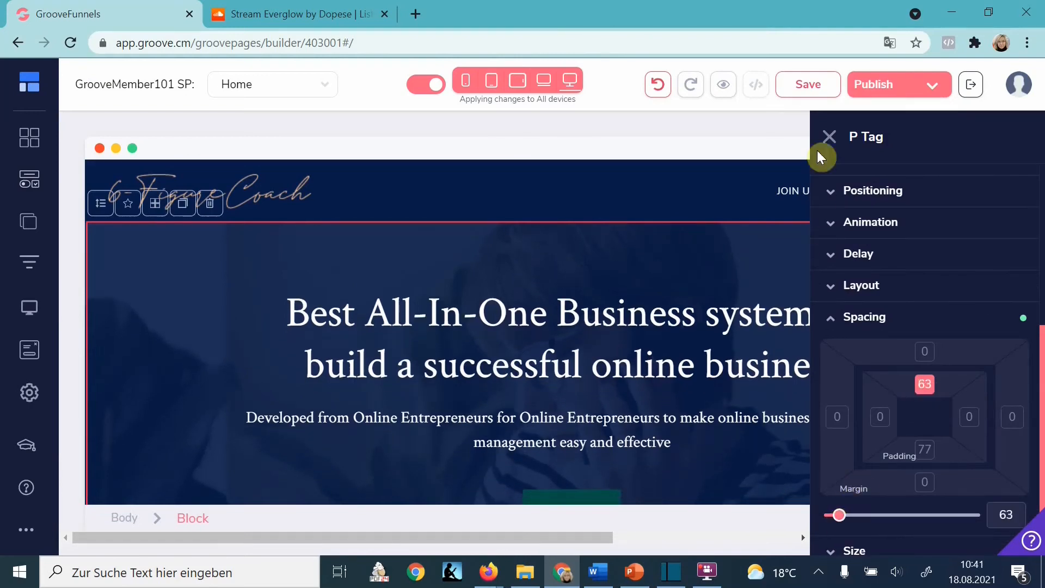
pyautogui.click(830, 137)
# Replace the "Coaching" heading with "The Groove Member 101 Academy" copied from the Word document, and reduce its font size to fit one line
pyautogui.scroll(-10, 602, 443)
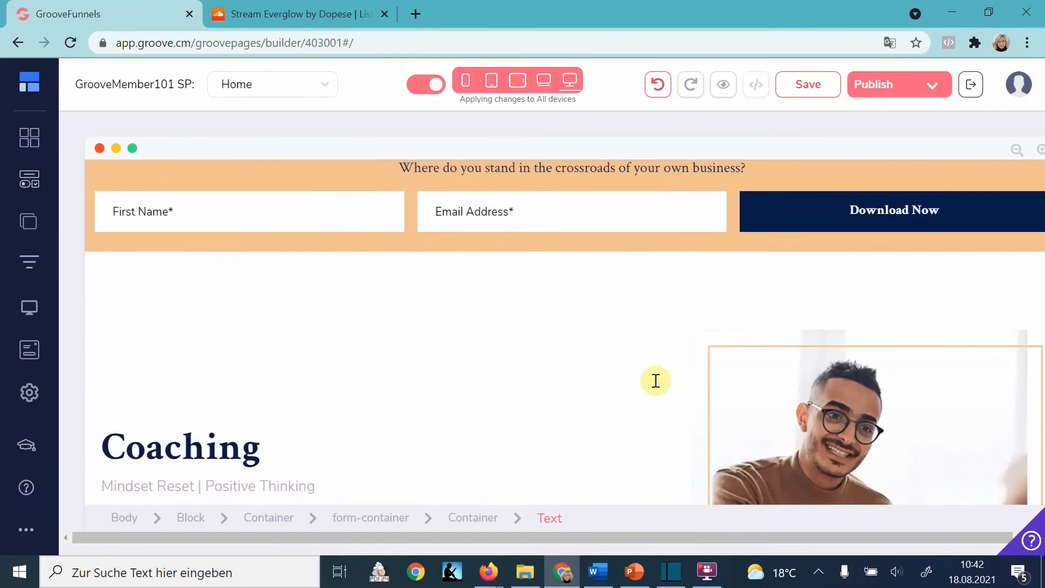
pyautogui.hotkey('alt', 'Tab')
pyautogui.moveTo(434, 429); pyautogui.dragTo(170, 420)
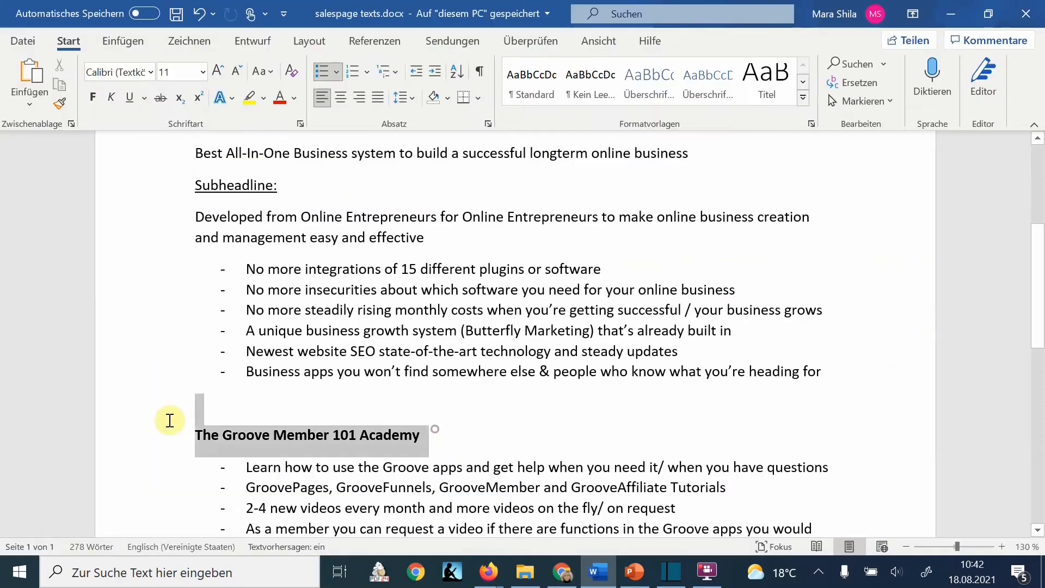
pyautogui.hotkey('ctrl', 'c')
pyautogui.hotkey('alt', 'Tab')
pyautogui.doubleClick(191, 367)
pyautogui.hotkey('ctrl', 'v')
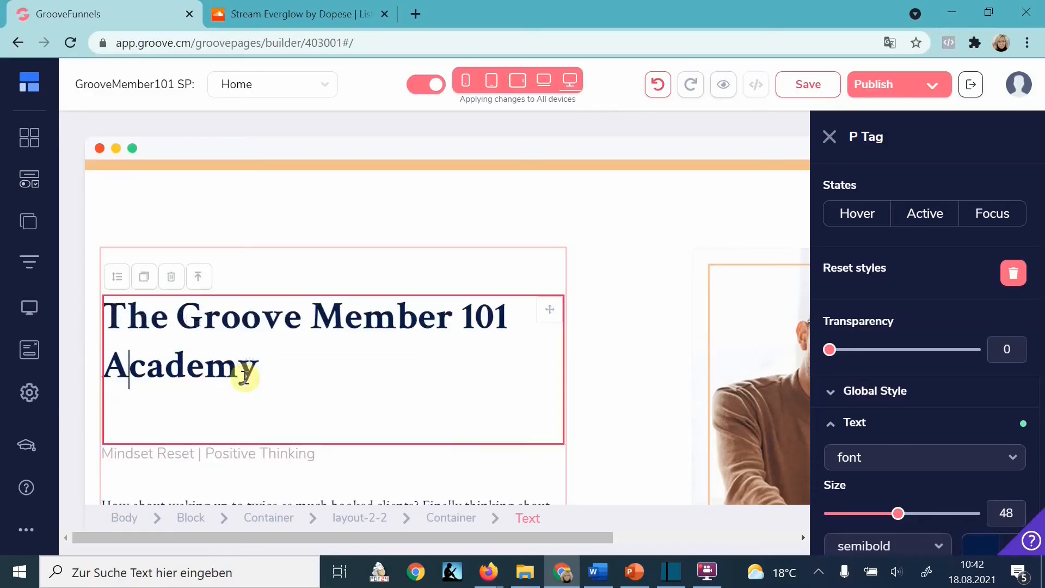
pyautogui.moveTo(886, 514); pyautogui.dragTo(875, 517)
pyautogui.click(193, 371)
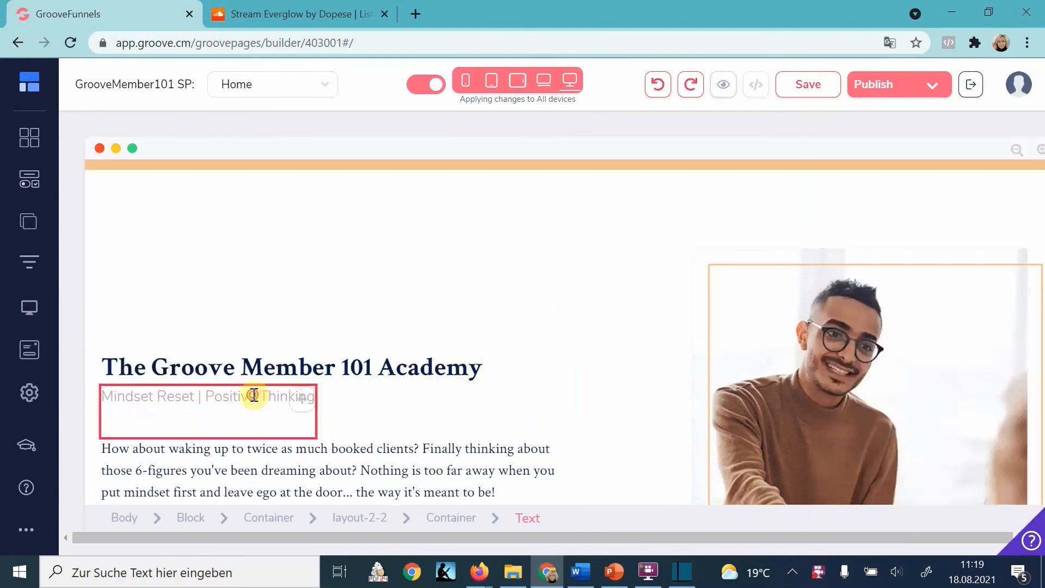
# Replace the "Mindset Reset | Positive Thinking" line with "Tutorials & More"
pyautogui.tripleClick(253, 395)
pyautogui.hotkey('ctrl', 'v')
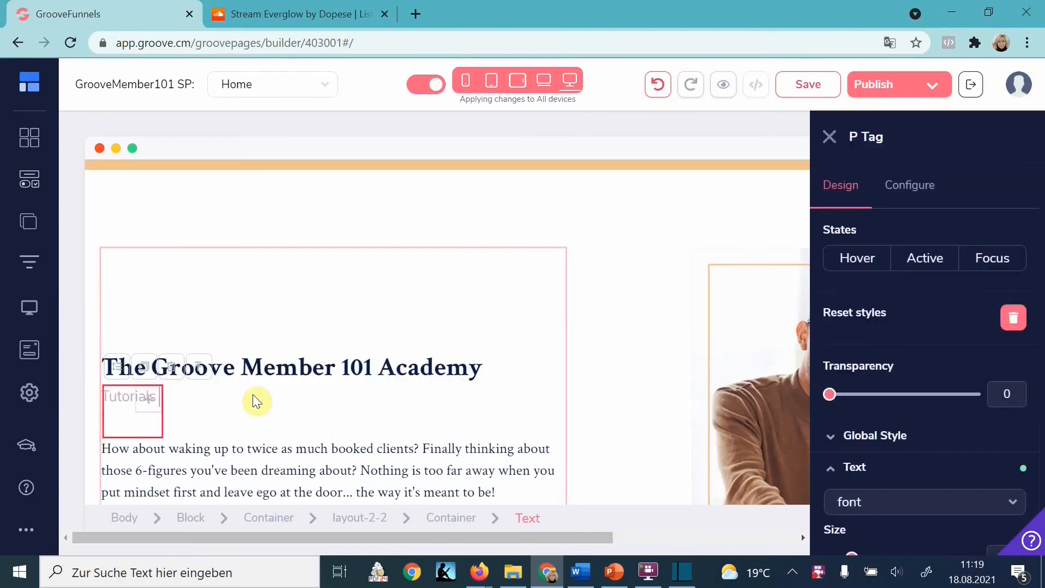
pyautogui.write('& More')
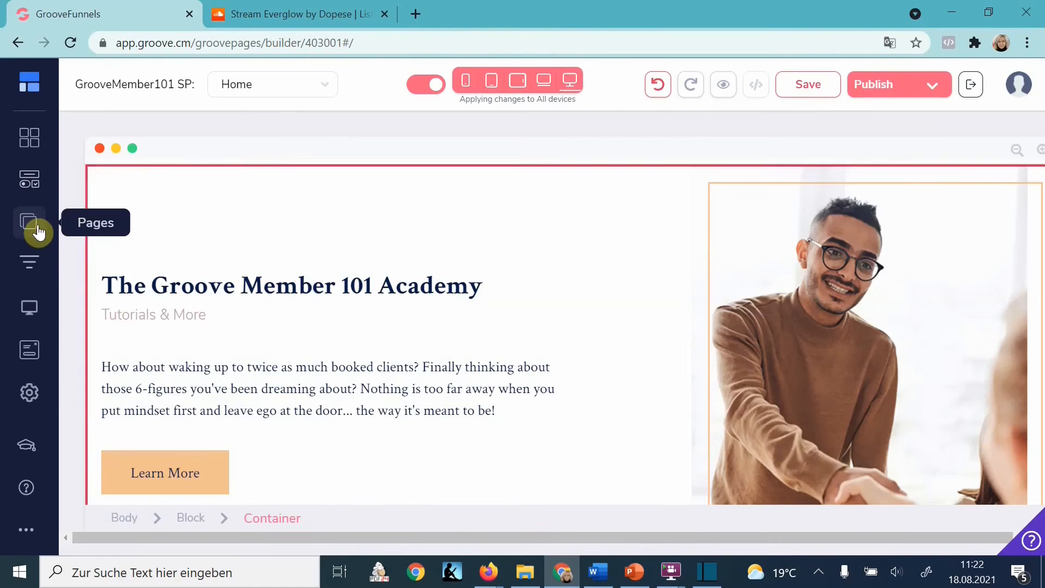
# Insert a Regular List element between the "Tutorials & More" line and the paragraph below it
pyautogui.click(31, 184)
pyautogui.scroll(-5, 147, 419)
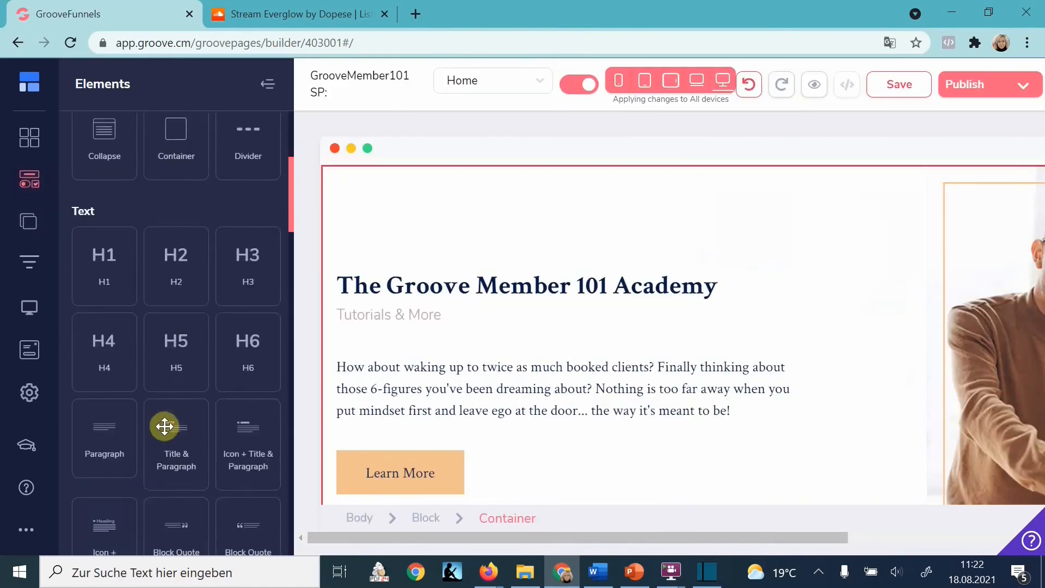
pyautogui.scroll(-9, 164, 426)
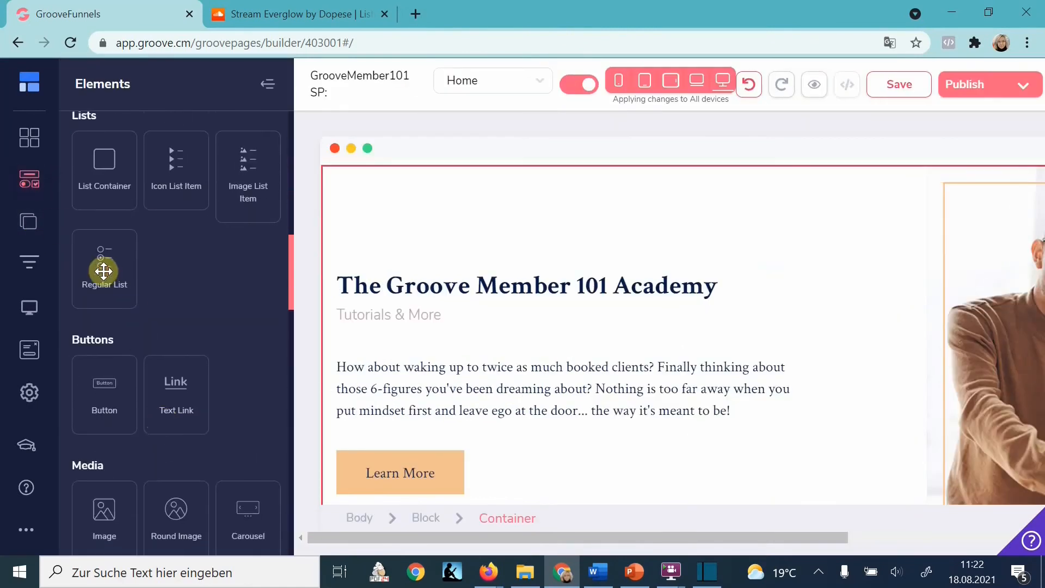
pyautogui.moveTo(285, 329); pyautogui.dragTo(349, 336)
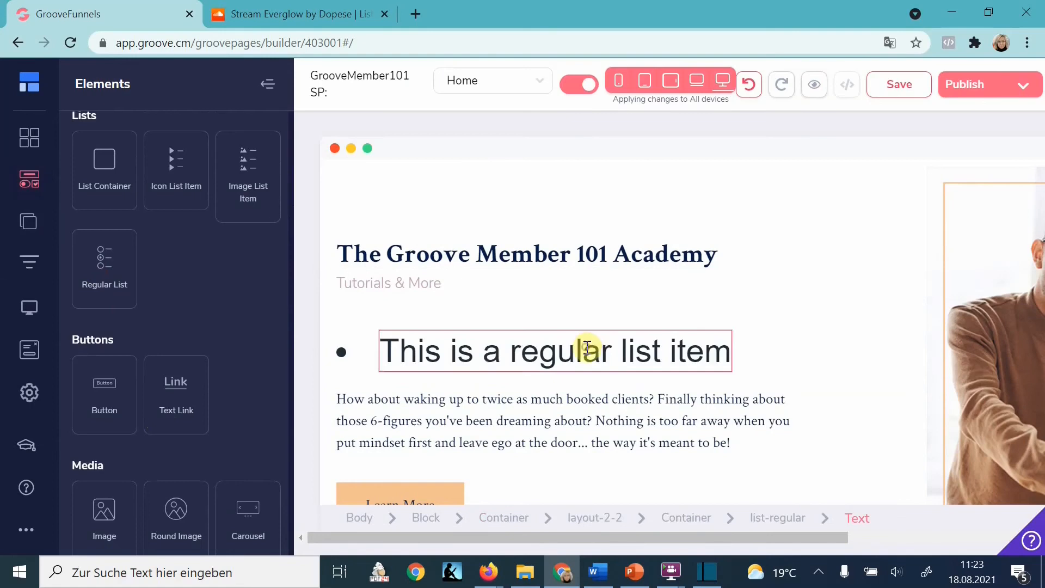
# Set the list item's text size to 16
pyautogui.click(586, 347)
pyautogui.scroll(-3, 871, 349)
pyautogui.moveTo(831, 350); pyautogui.dragTo(853, 354)
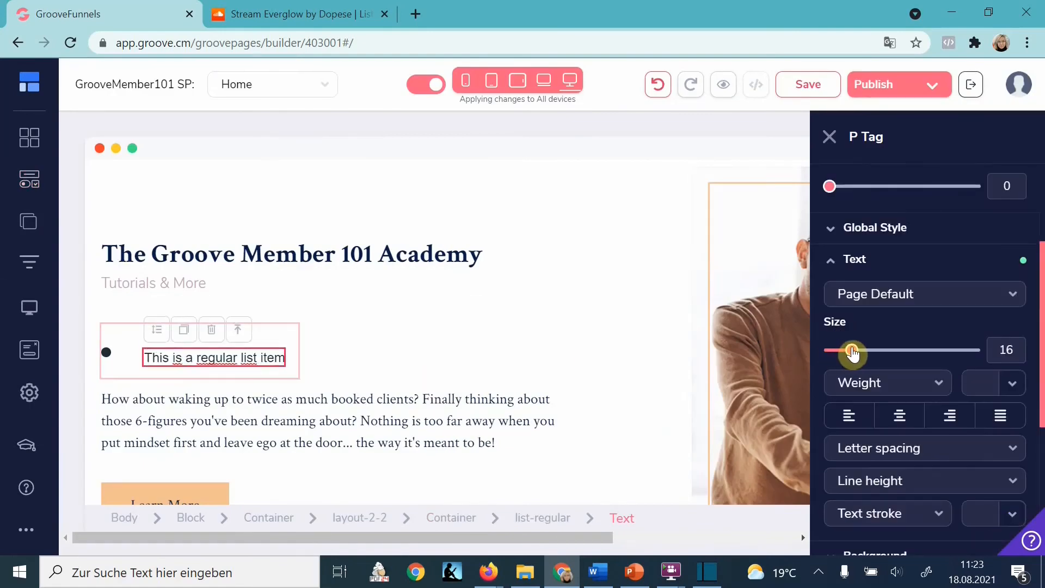
# Set the regular list item's top padding, bottom padding and bottom margin to 0
pyautogui.scroll(-7, 916, 443)
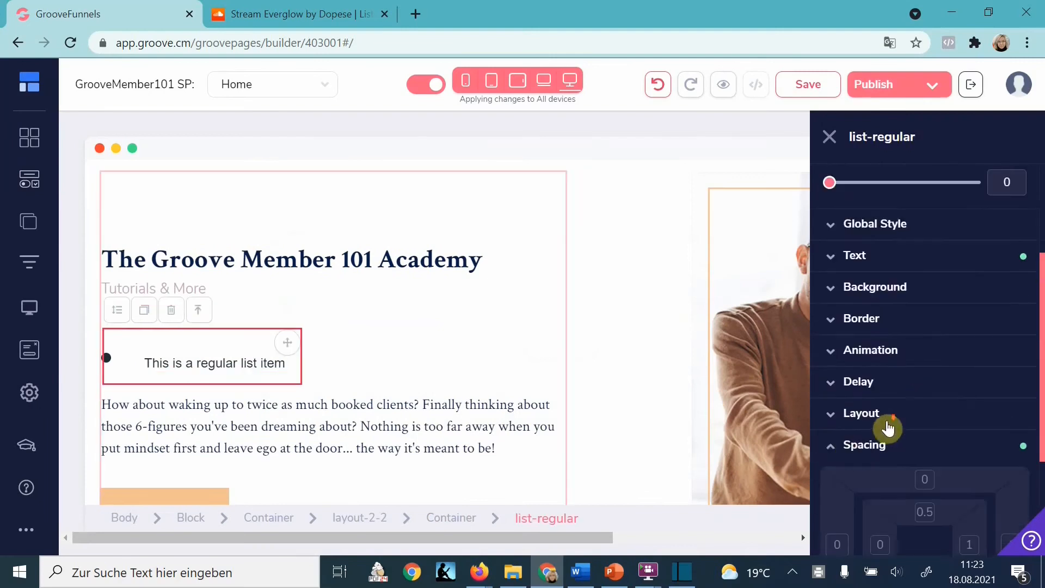
pyautogui.scroll(-3, 887, 427)
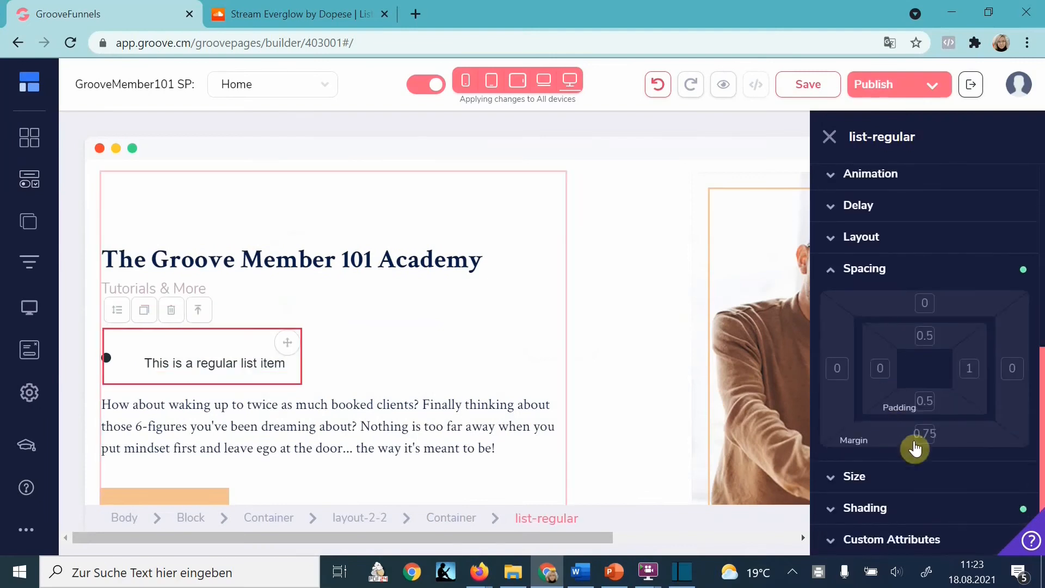
pyautogui.click(921, 403)
pyautogui.click(832, 468)
pyautogui.click(927, 355)
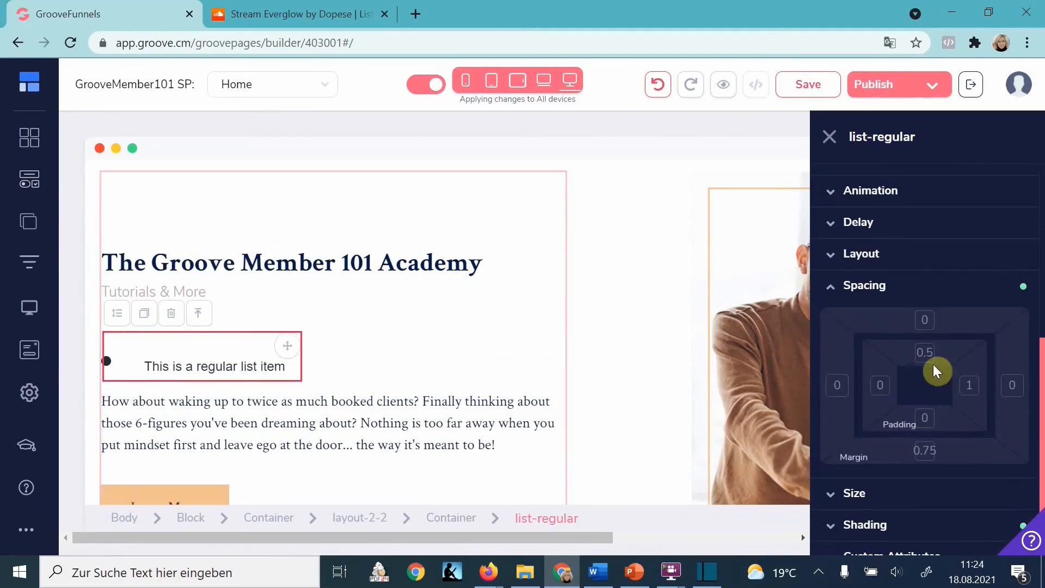
pyautogui.moveTo(827, 492); pyautogui.dragTo(812, 490)
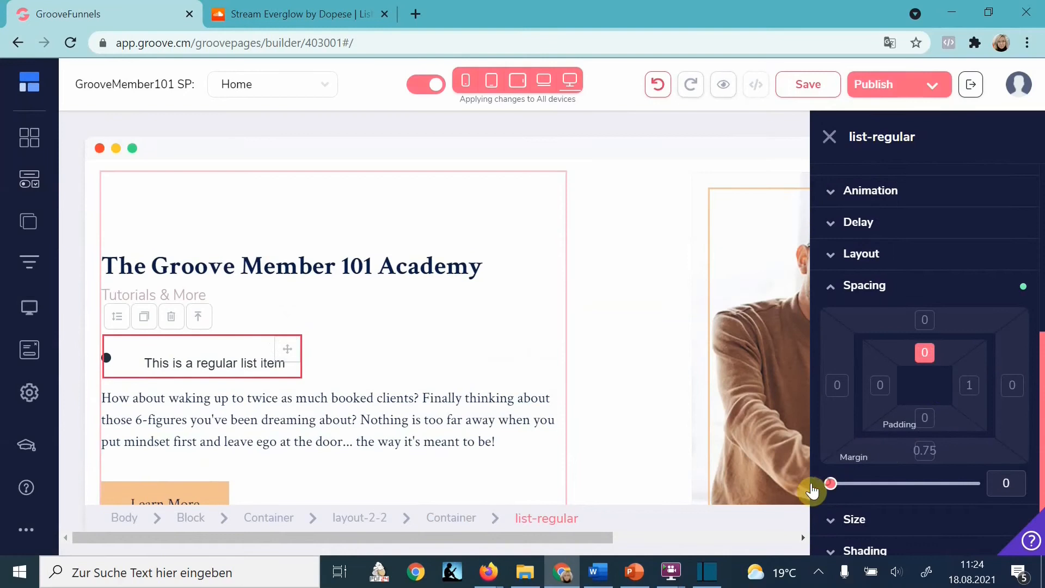
pyautogui.click(925, 450)
pyautogui.moveTo(832, 492); pyautogui.dragTo(822, 491)
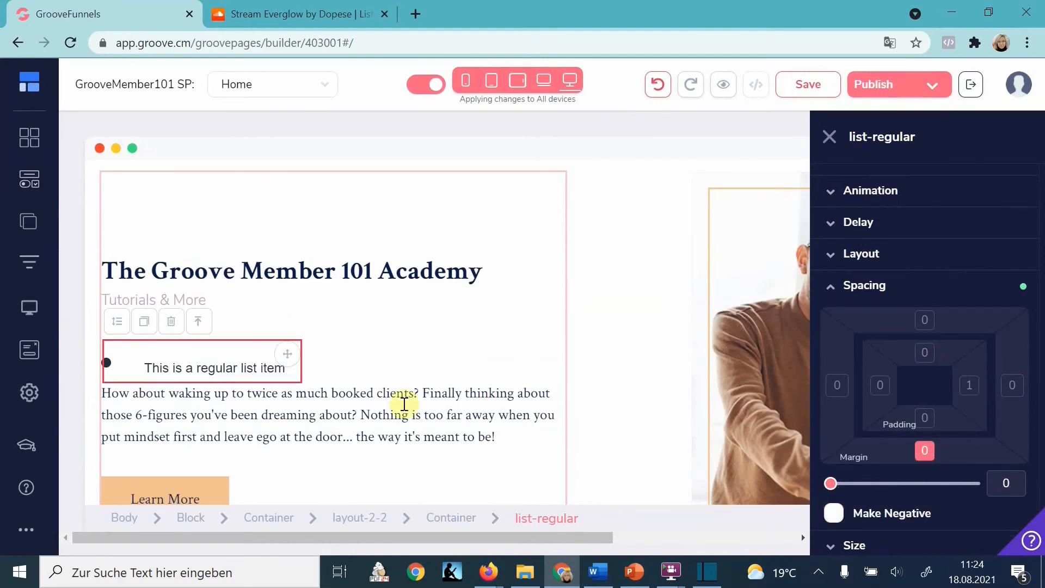
# Duplicate the regular list item three times so the list has four items
pyautogui.click(144, 325)
pyautogui.click(145, 302)
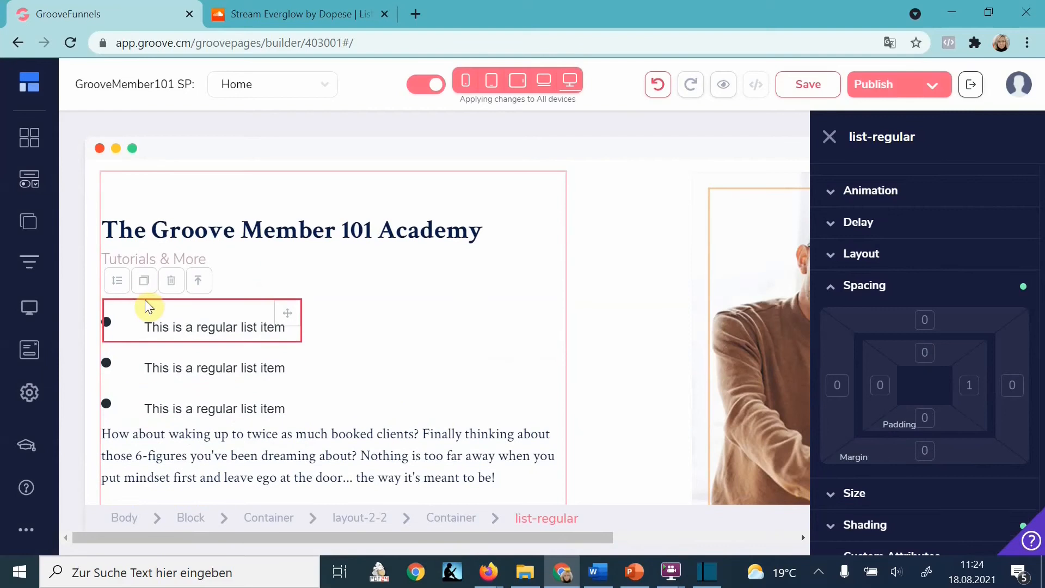
pyautogui.click(143, 291)
# Delete the paragraph beginning "How about waking up to twice as much booked clients?" below the list
pyautogui.doubleClick(312, 469)
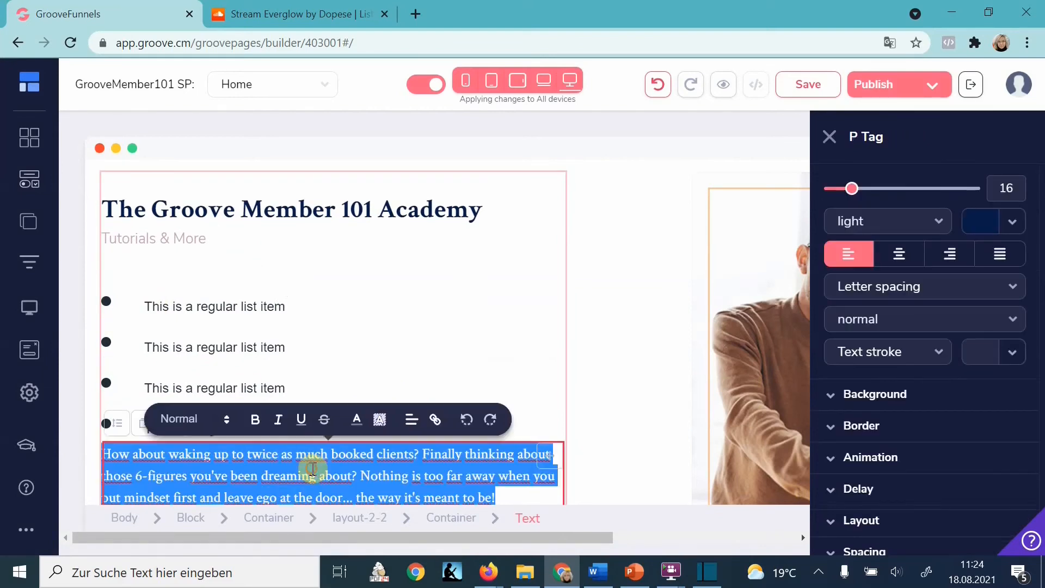
pyautogui.write('h')
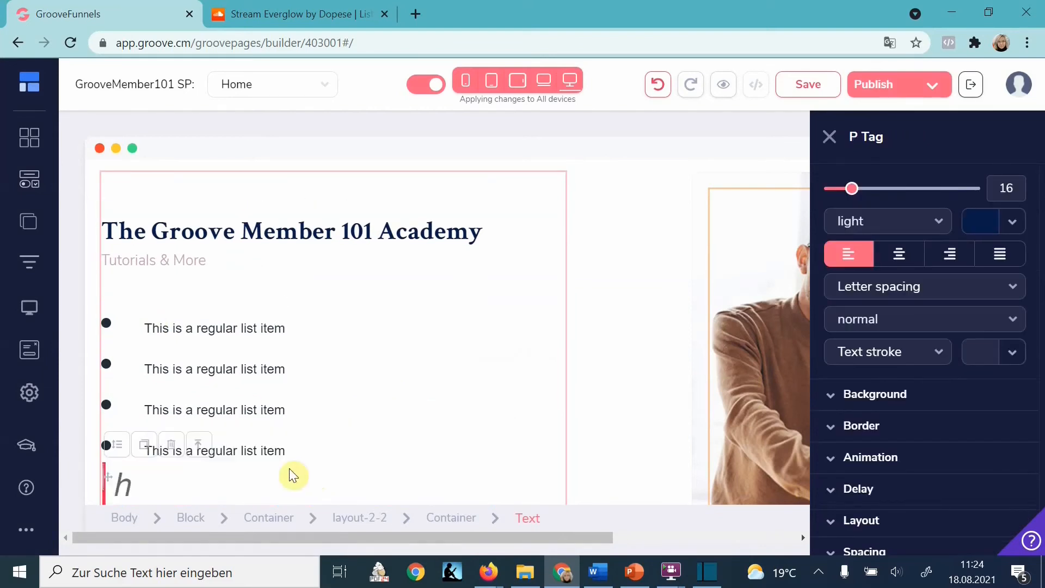
pyautogui.click(250, 474)
pyautogui.scroll(-1, 201, 485)
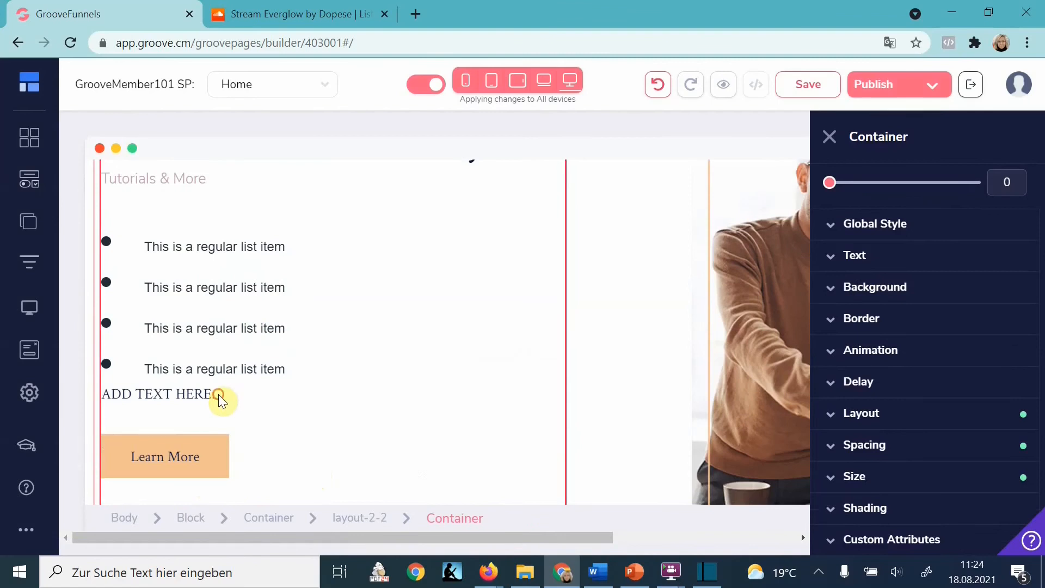
pyautogui.click(184, 394)
pyautogui.click(170, 368)
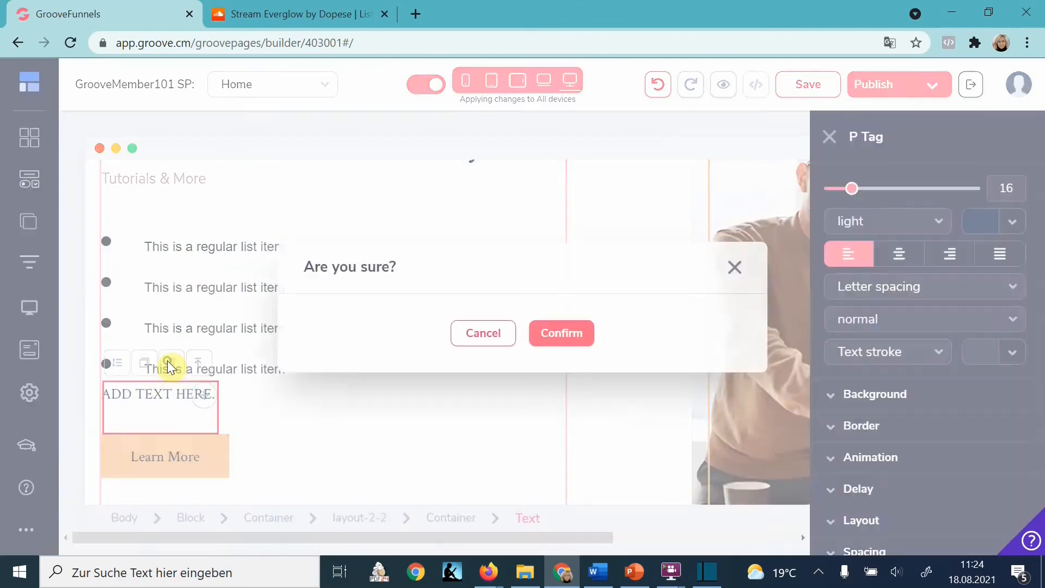
pyautogui.click(559, 334)
# Replace the first list item with "GroovePages, GrooveFunnels, GrooveMember and GrooveAffiliate Tutorials" copied from the Word document, without its leading dash
pyautogui.hotkey('alt', 'Tab')
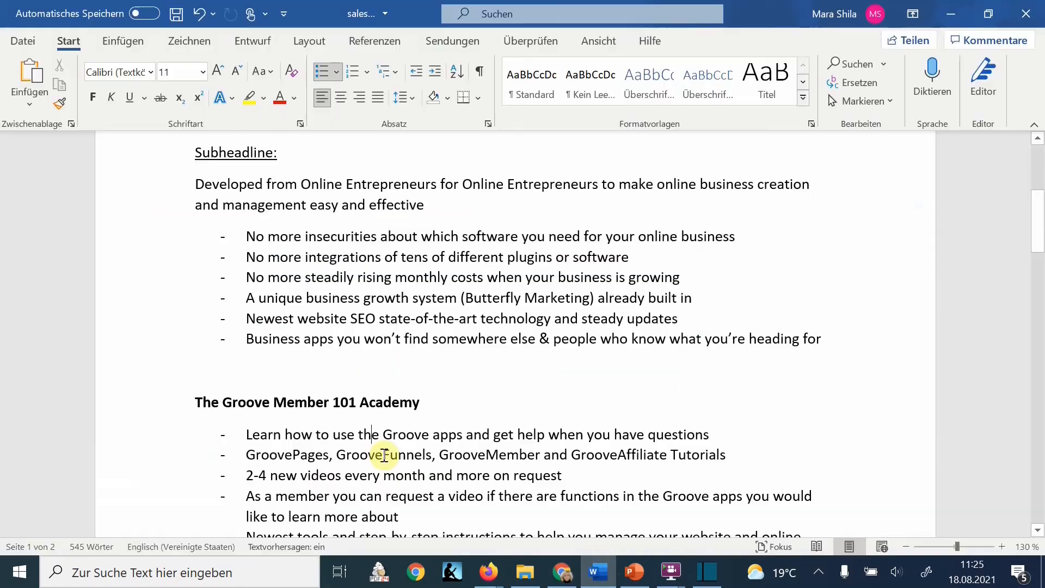
pyautogui.tripleClick(384, 455)
pyautogui.hotkey('ctrl', 'c')
pyautogui.hotkey('alt', 'Tab')
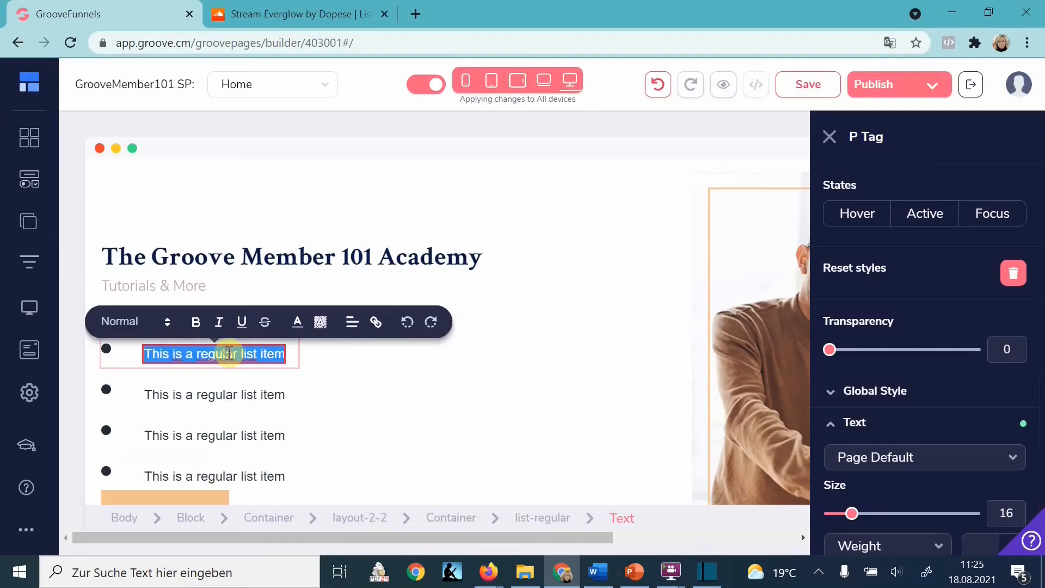
pyautogui.hotkey('ctrl', 'v')
pyautogui.press('Delete')
pyautogui.press('Delete')
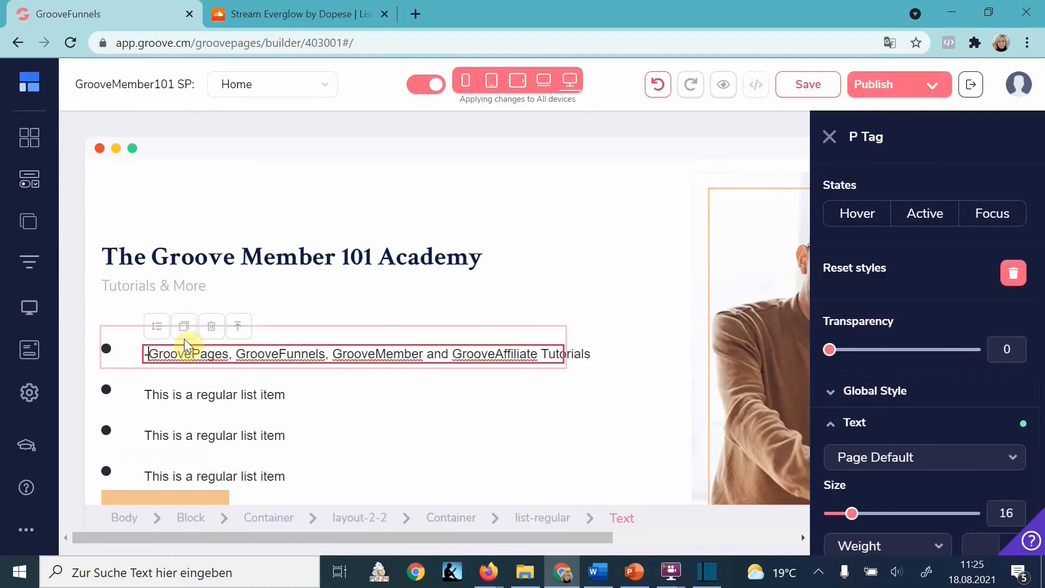
# Replace the second list item with "2-4 new videos every month and more on request" and the third with the "Newest tools and step-by-step instructions" line
pyautogui.tripleClick(215, 394)
pyautogui.hotkey('ctrl', 'v')
pyautogui.press('Delete')
pyautogui.press('Delete')
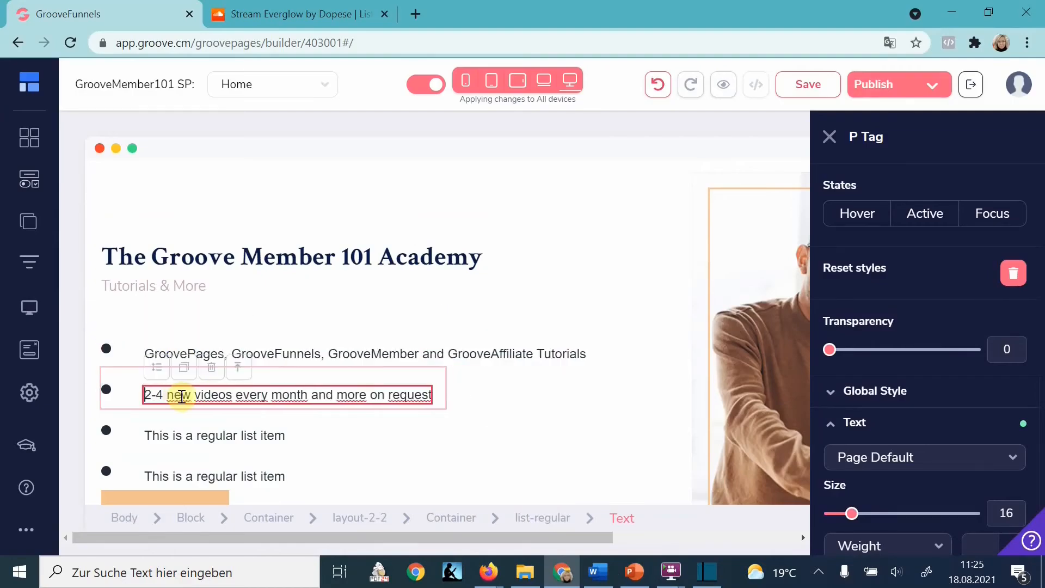
pyautogui.tripleClick(254, 433)
pyautogui.hotkey('ctrl', 'v')
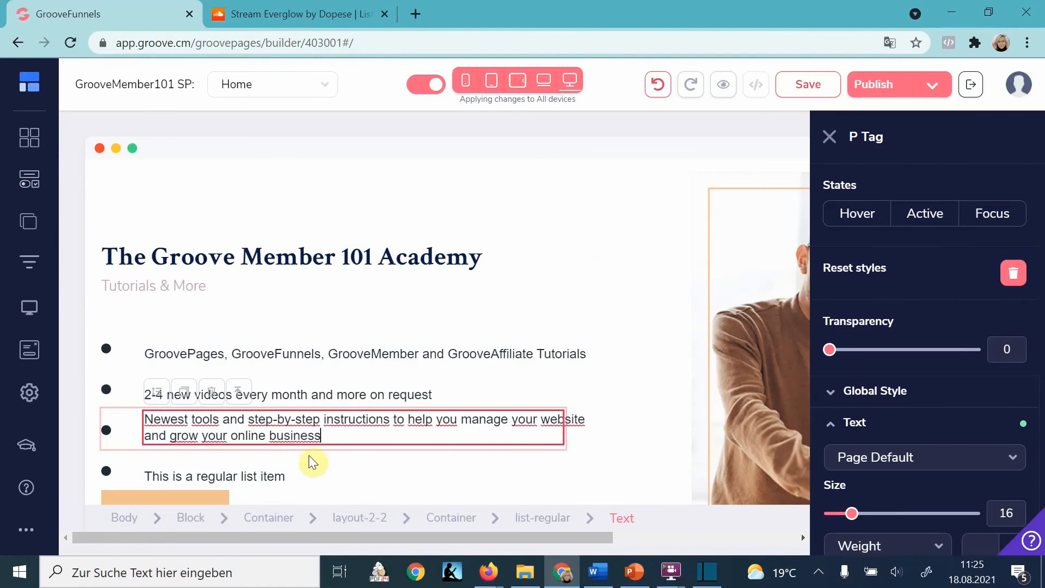
# Replace the fourth list item with "Learn how to use the Groove apps and get help when you have questions", without its leading dash
pyautogui.tripleClick(240, 479)
pyautogui.hotkey('ctrl', 'v')
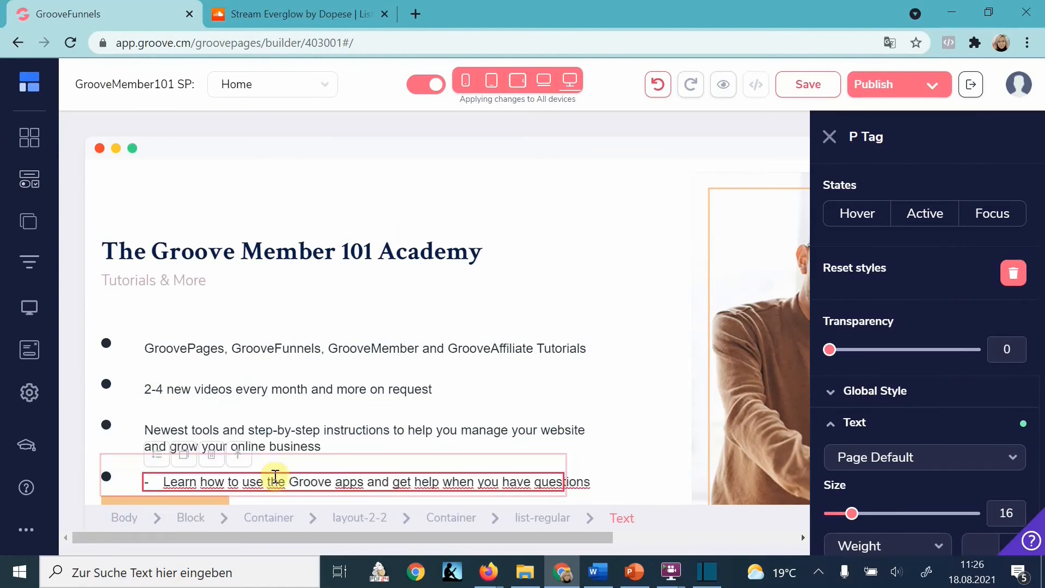
pyautogui.press('BackSpace')
pyautogui.press('BackSpace')
pyautogui.press('BackSpace')
pyautogui.press('BackSpace')
pyautogui.press('BackSpace')
# Set the "Learn More" button's top padding to 9 and its top margin to 36
pyautogui.click(215, 351)
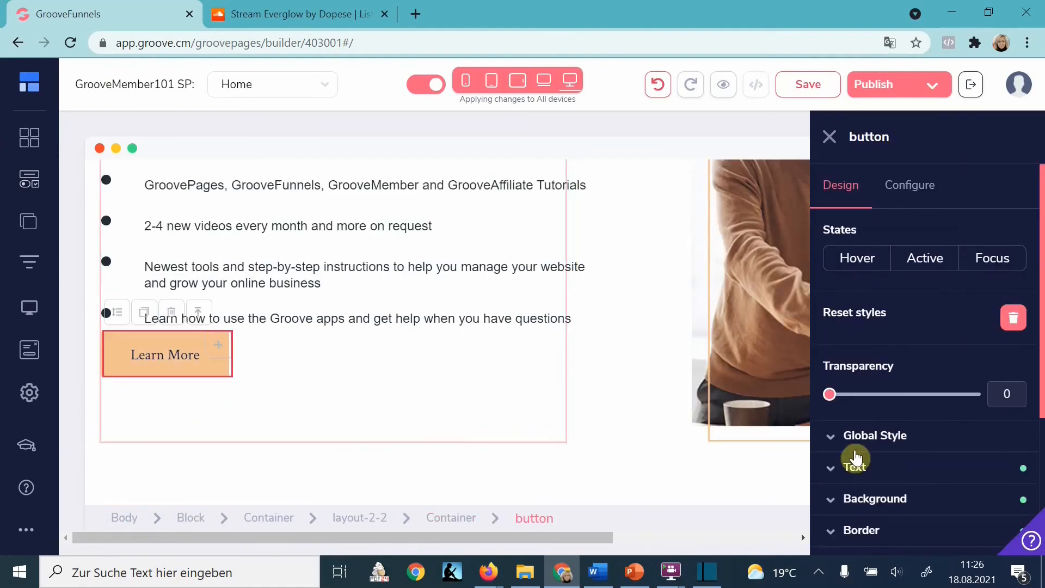
pyautogui.scroll(-4, 871, 468)
pyautogui.click(873, 455)
pyautogui.scroll(-3, 928, 479)
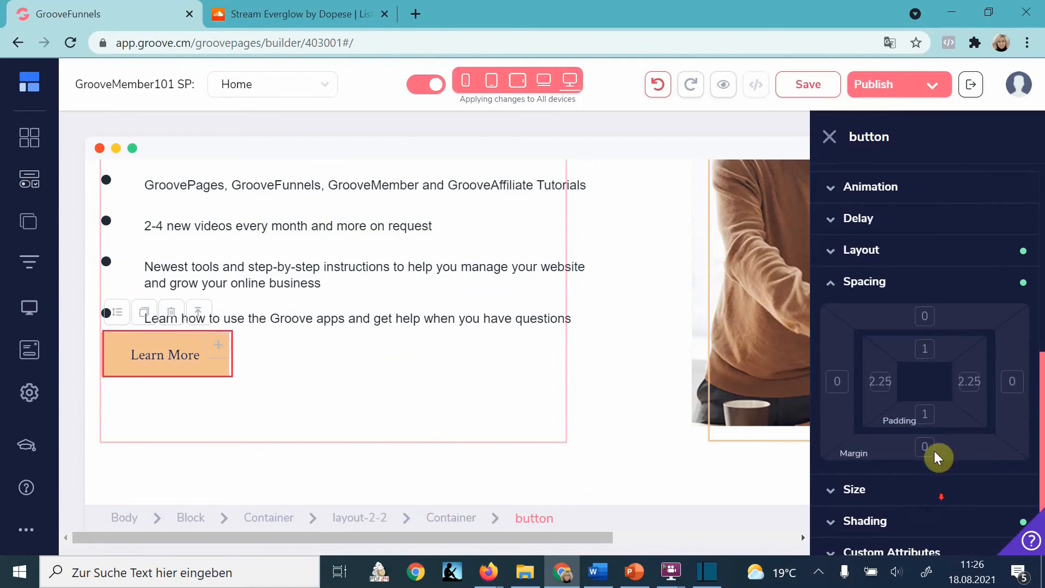
pyautogui.click(925, 350)
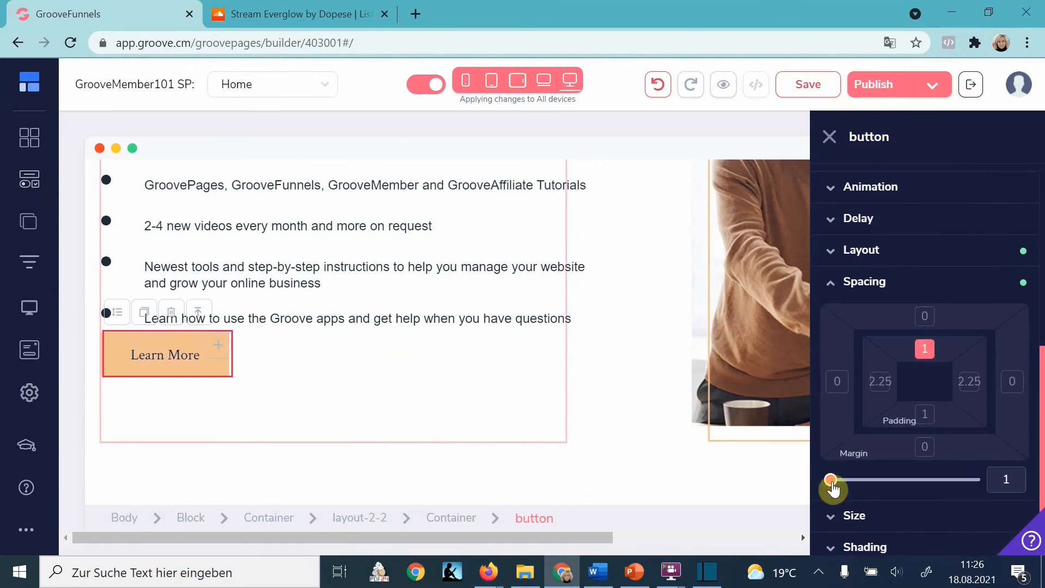
pyautogui.moveTo(830, 479); pyautogui.dragTo(836, 483)
pyautogui.click(924, 316)
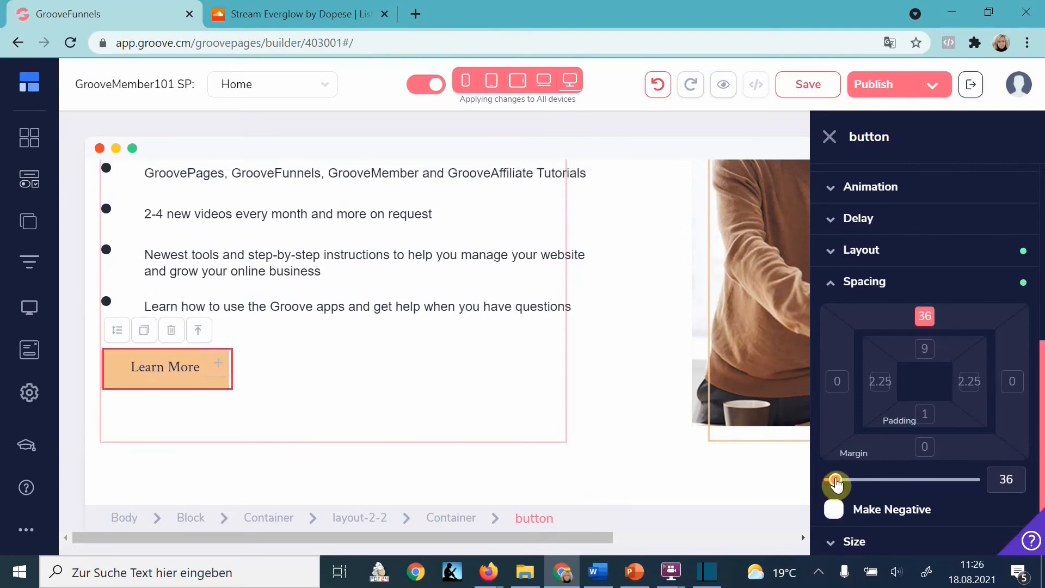
# Replace the "Podcasts & Workshops" heading in the section below with "About Me"
pyautogui.scroll(-4, 599, 394)
pyautogui.click(646, 416)
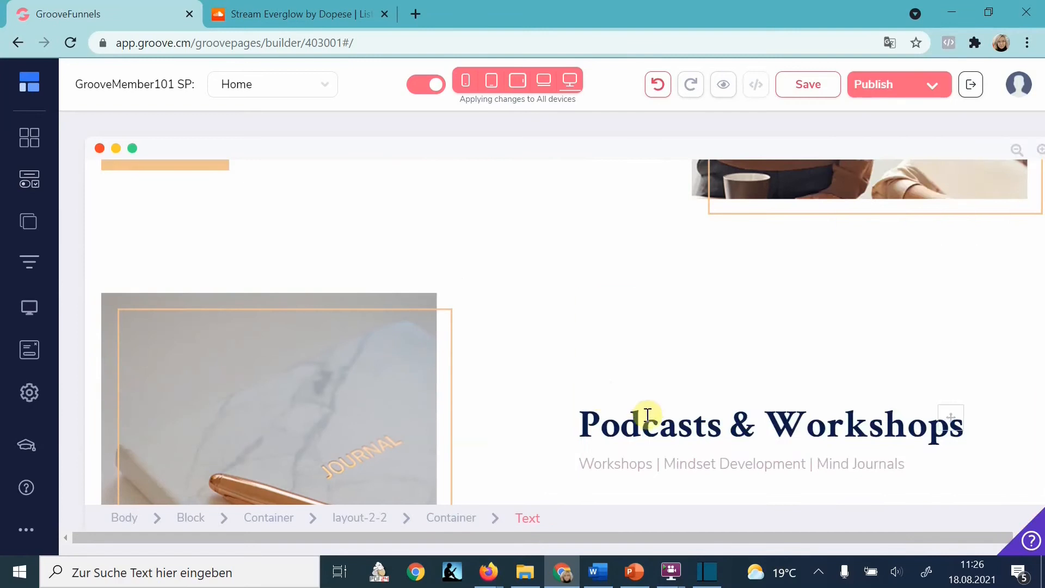
pyautogui.doubleClick(771, 422)
pyautogui.write('About Me')
# Replace "Workshops" at the start of the line under "About Me" with "Website tools | Entrepreneurship"
pyautogui.moveTo(653, 464); pyautogui.dragTo(581, 463)
pyautogui.write('Website tools | Entrepreneurship | M')
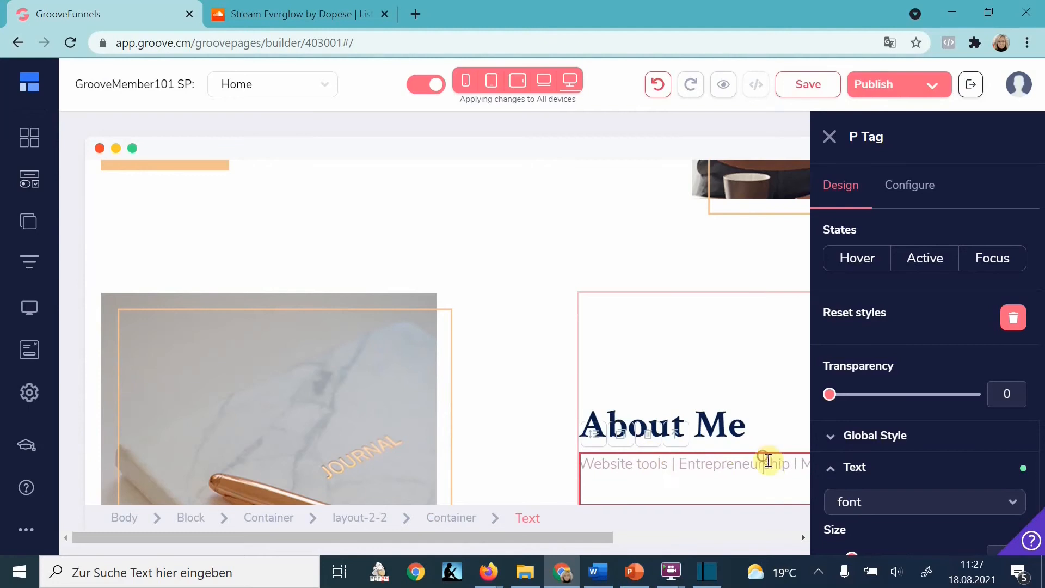
pyautogui.press('Right')
pyautogui.press('Right')
pyautogui.press('Right')
pyautogui.press('Right')
pyautogui.press('Right')
pyautogui.press('Right')
pyautogui.press('Right')
pyautogui.press('Right')
pyautogui.press('Right')
pyautogui.press('Right')
pyautogui.press('Right')
pyautogui.press('Right')
pyautogui.press('Right')
pyautogui.press('Right')
pyautogui.press('Right')
pyautogui.press('Right')
pyautogui.press('Right')
pyautogui.press('Right')
pyautogui.press('Right')
pyautogui.press('Right')
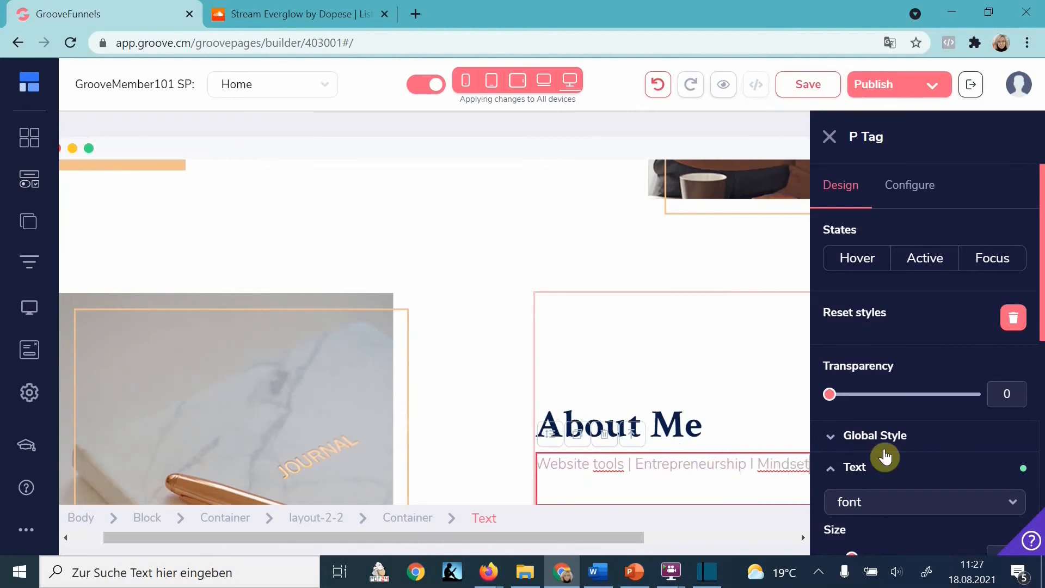
# Remove "| Mind Journals" from the line under "About Me" and replace "Mindset" with "Self"
pyautogui.moveTo(681, 536); pyautogui.dragTo(751, 535)
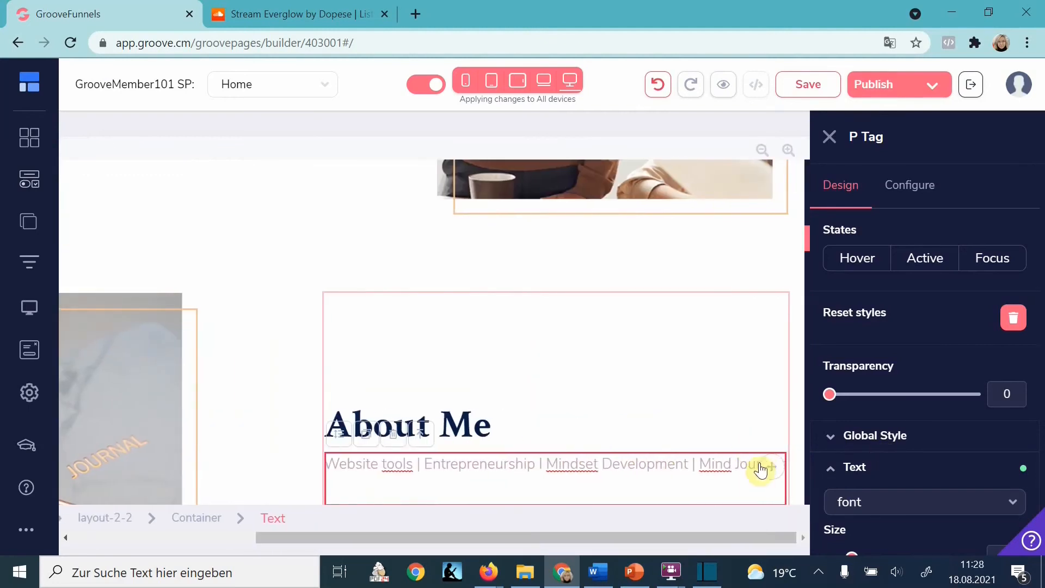
pyautogui.press('BackSpace')
pyautogui.press('BackSpace')
pyautogui.press('BackSpace')
pyautogui.press('BackSpace')
pyautogui.press('BackSpace')
pyautogui.press('BackSpace')
pyautogui.press('BackSpace')
pyautogui.press('BackSpace')
pyautogui.press('BackSpace')
pyautogui.press('BackSpace')
pyautogui.press('BackSpace')
pyautogui.press('BackSpace')
pyautogui.press('BackSpace')
pyautogui.press('BackSpace')
pyautogui.press('BackSpace')
pyautogui.moveTo(598, 464); pyautogui.dragTo(551, 459)
pyautogui.write('Self')
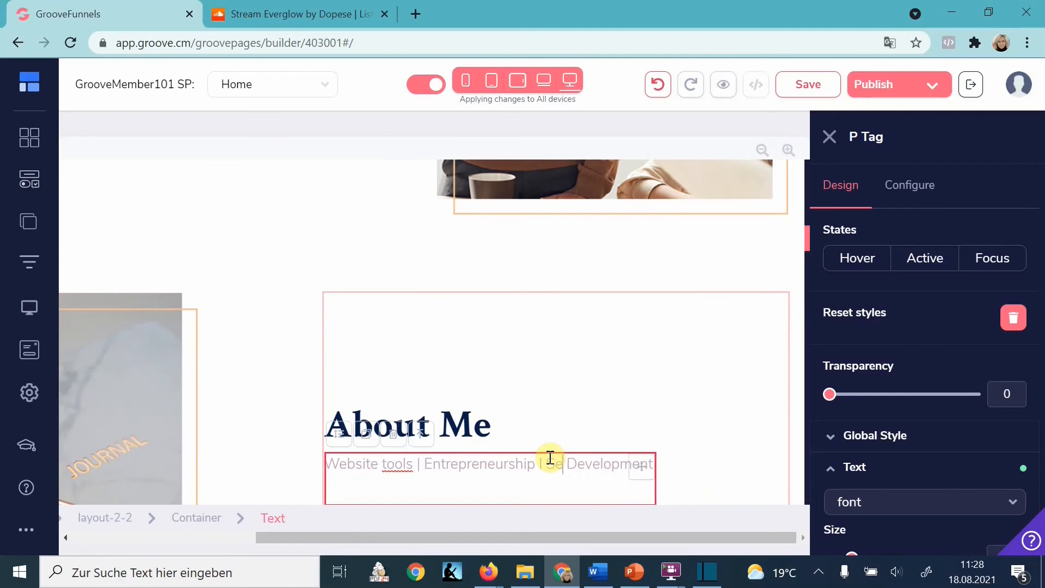
# Replace the "About Me" paragraph with a personal introduction about a passion for websites, entrepreneurship and personal growth, and helping online entrepreneurs with better tools and software
pyautogui.scroll(-3, 572, 424)
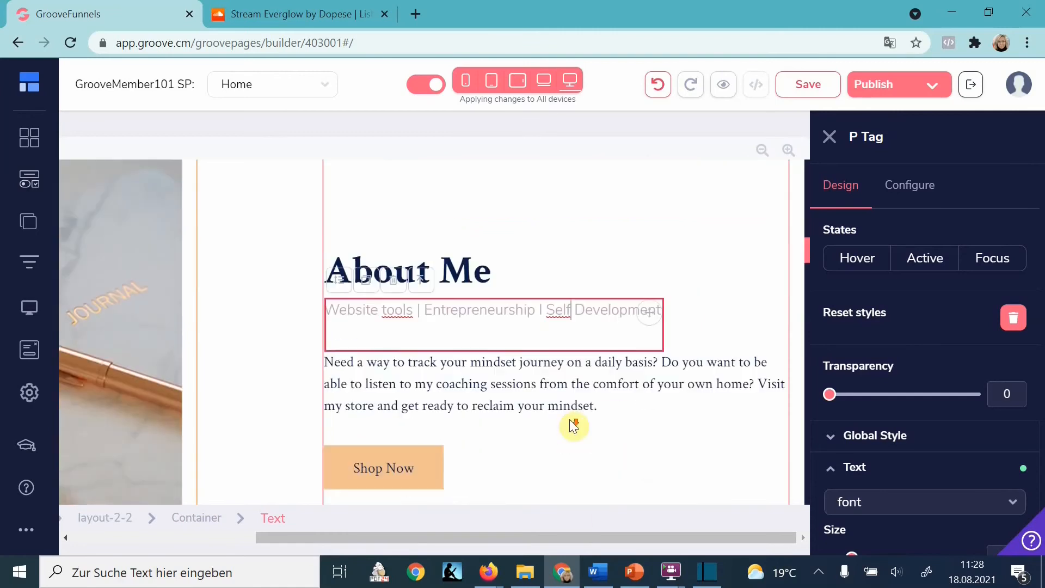
pyautogui.click(359, 353)
pyautogui.write("Hi, I'm Mar")
pyautogui.write('ia Christine a')
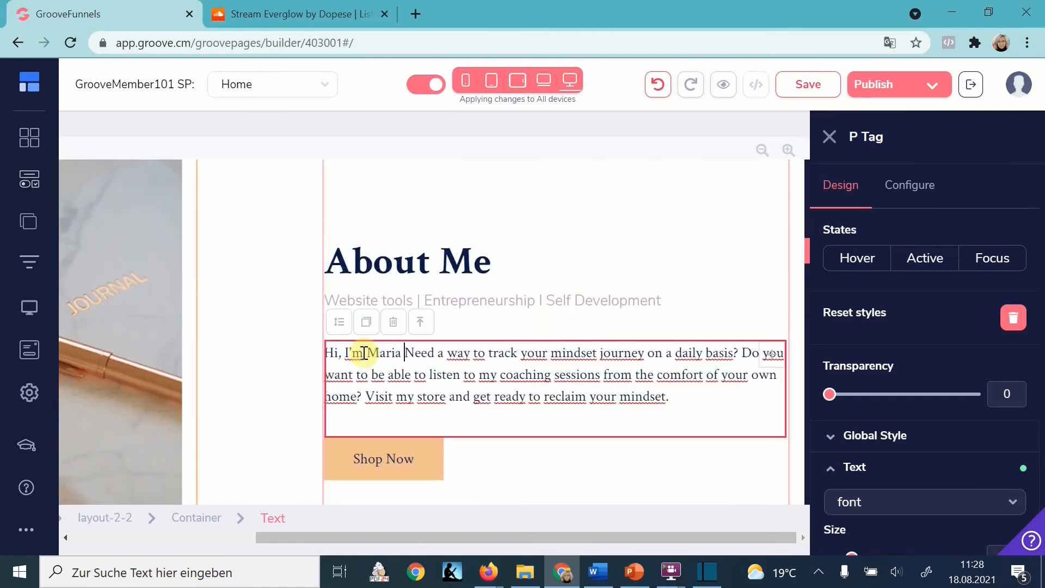
pyautogui.write("nd I'm passionate about websites, entrepreneurship and")
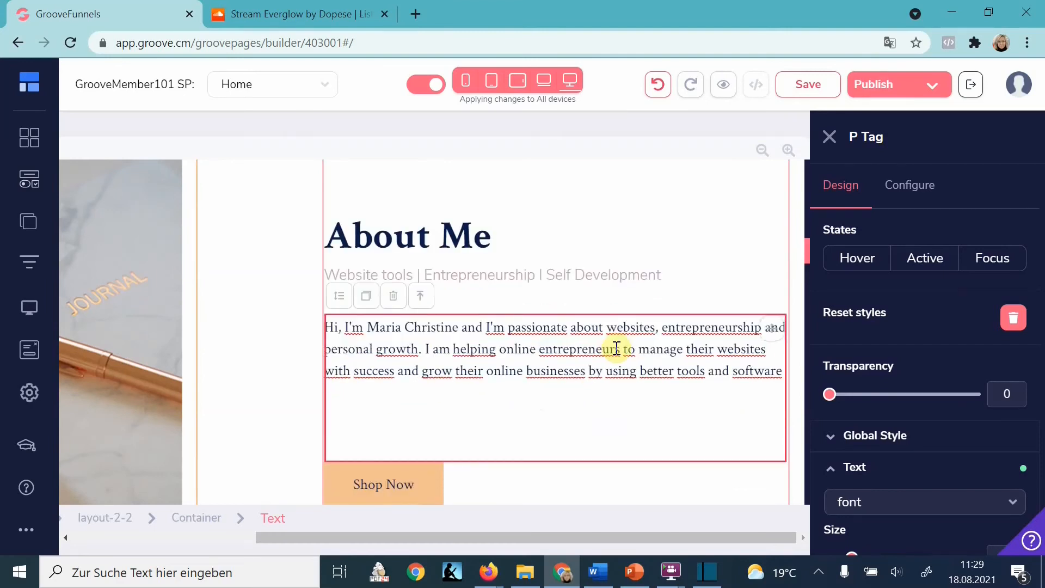
pyautogui.press('BackSpace')
pyautogui.press('BackSpace')
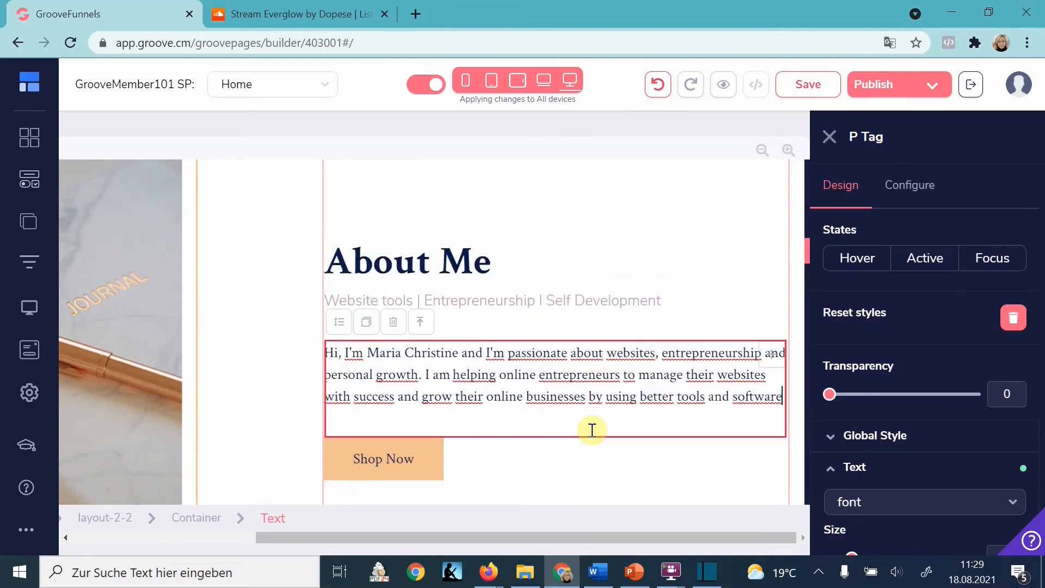
# Delete the "Shop Now" button below the "About Me" paragraph
pyautogui.click(586, 453)
pyautogui.click(435, 451)
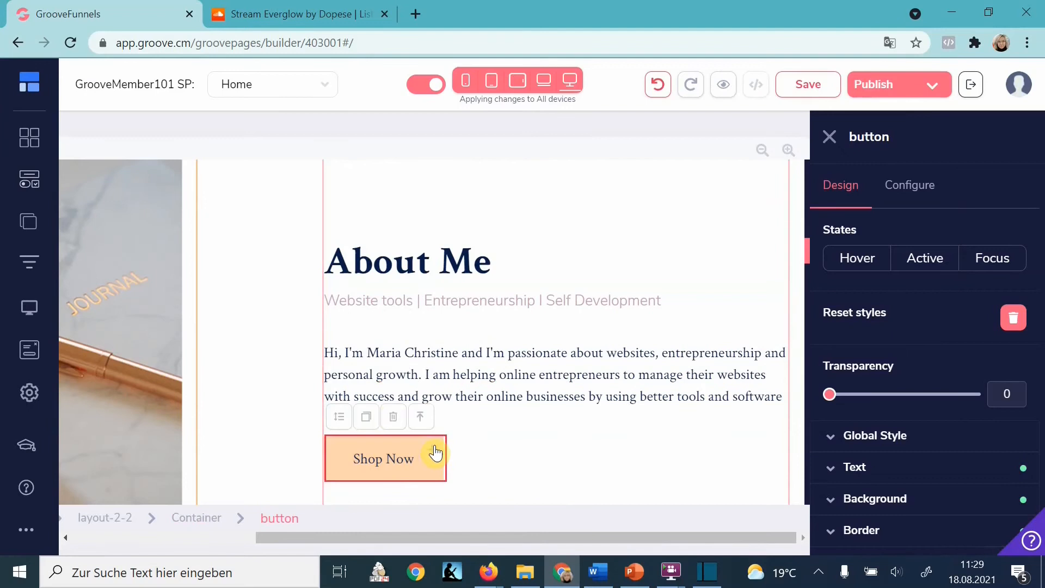
pyautogui.click(391, 416)
pyautogui.click(561, 333)
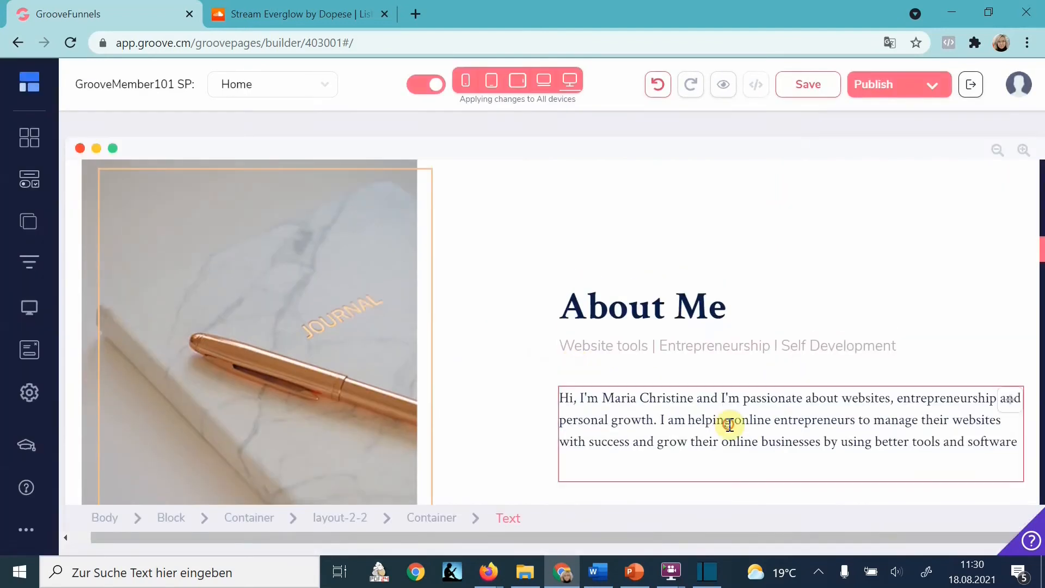
# Duplicate the "About Me" paragraph and move one copy between the "Tutorials & More" line and the list in the academy section
pyautogui.click(804, 409)
pyautogui.click(602, 368)
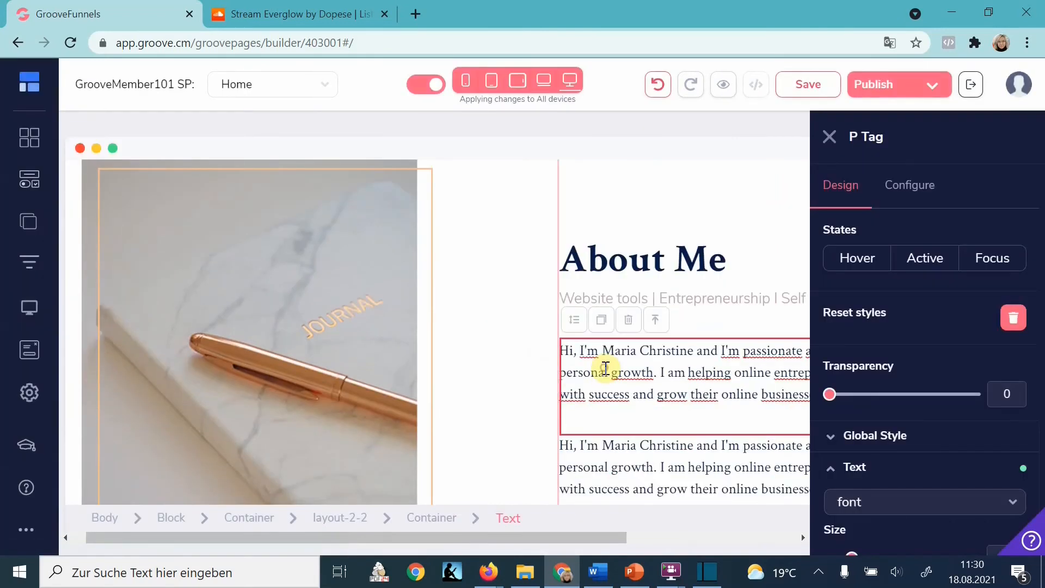
pyautogui.click(829, 136)
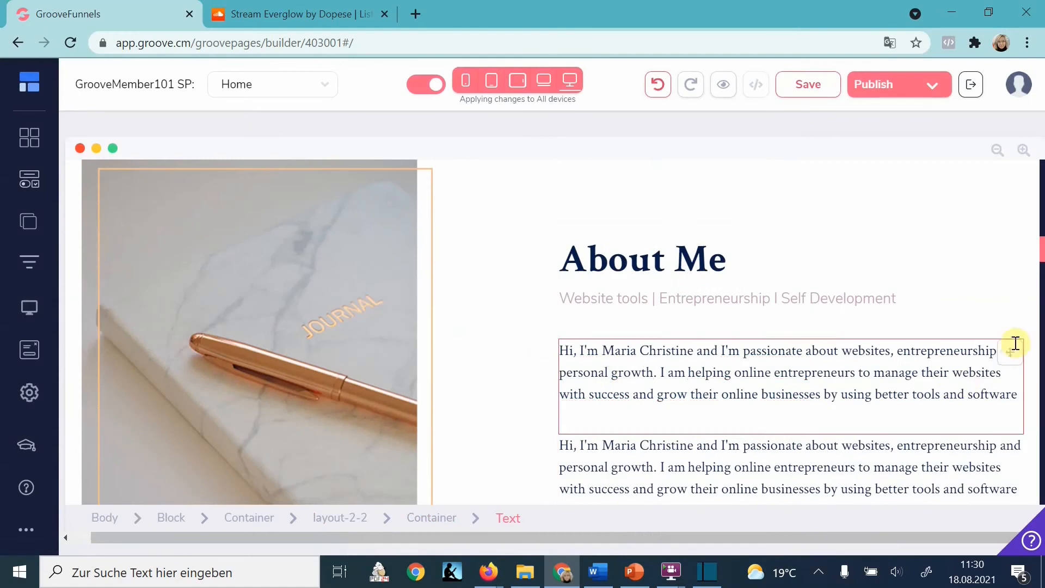
pyautogui.moveTo(1008, 352); pyautogui.dragTo(158, 315)
# Replace the paragraph copied under "Tutorials & More" with "By joining the Groove Member 101 Academy you'll get:"
pyautogui.tripleClick(275, 333)
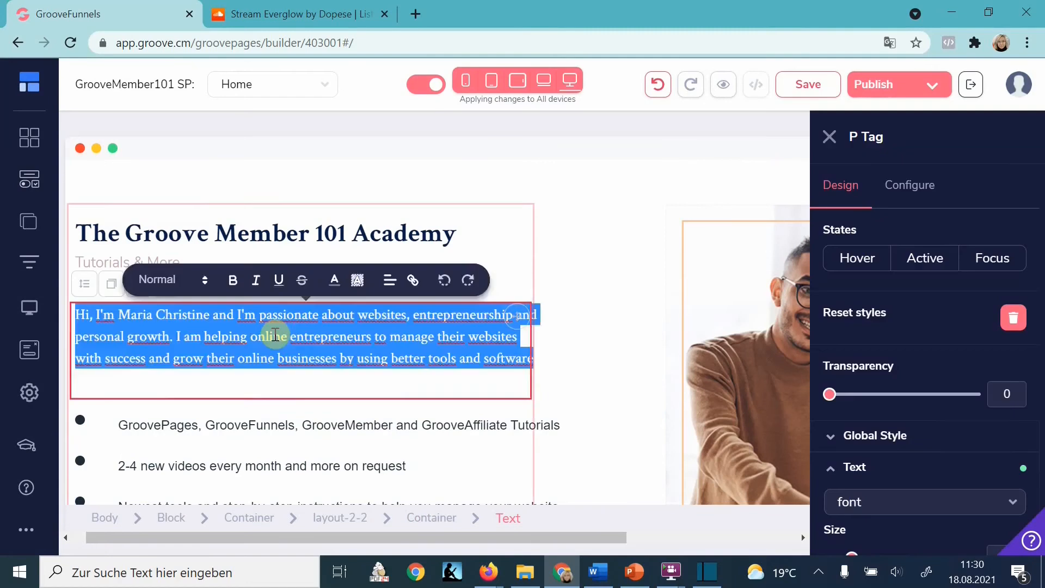
pyautogui.write('By joining the')
pyautogui.write('Groove Membe')
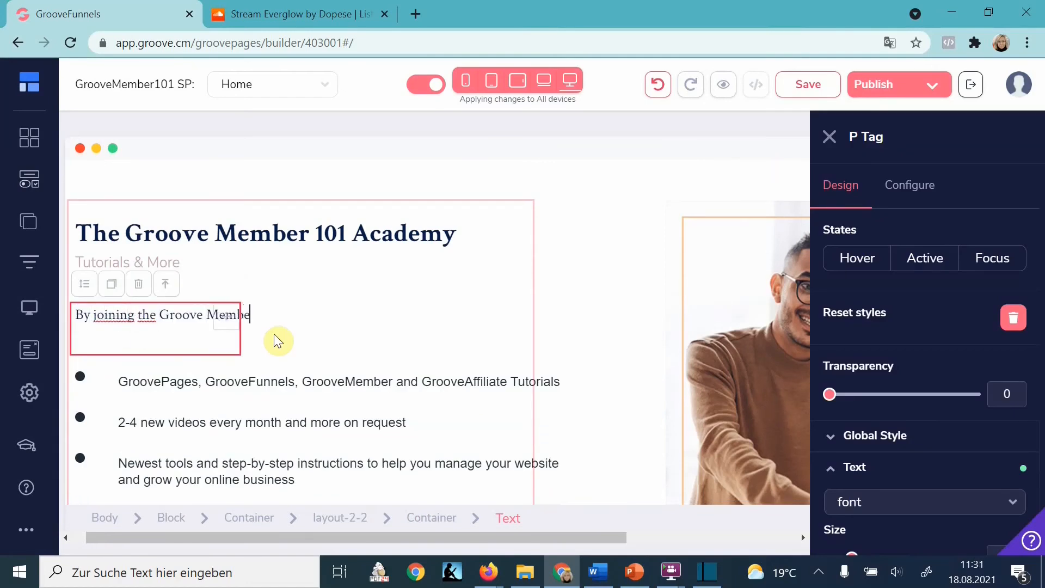
pyautogui.write("r 101 Academy you'll get:")
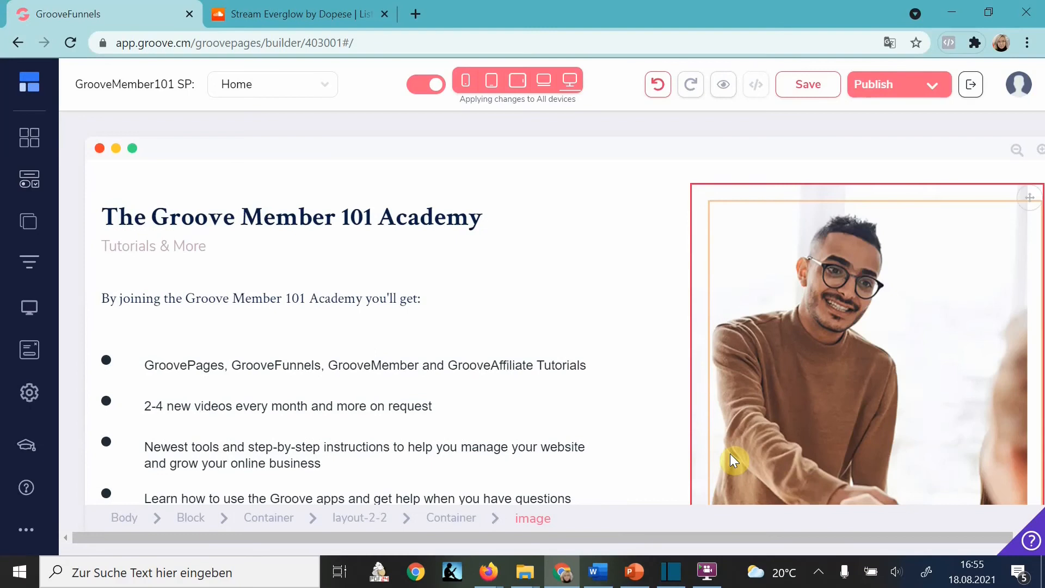
# Open the background settings of the header block and copy the colour code #107E8A from the palette slide in PowerPoint
pyautogui.scroll(10, 730, 453)
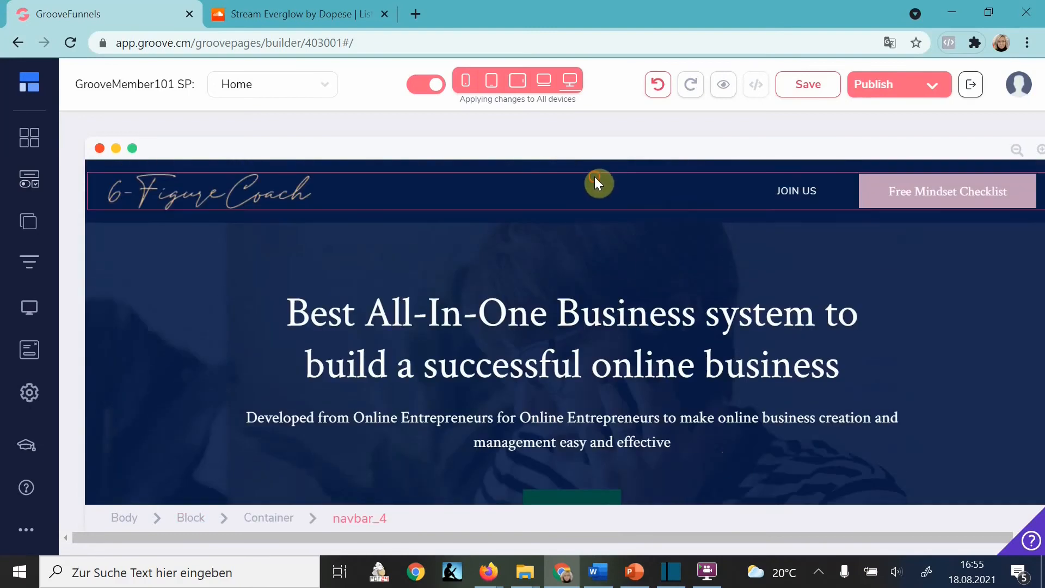
pyautogui.click(595, 178)
pyautogui.click(600, 168)
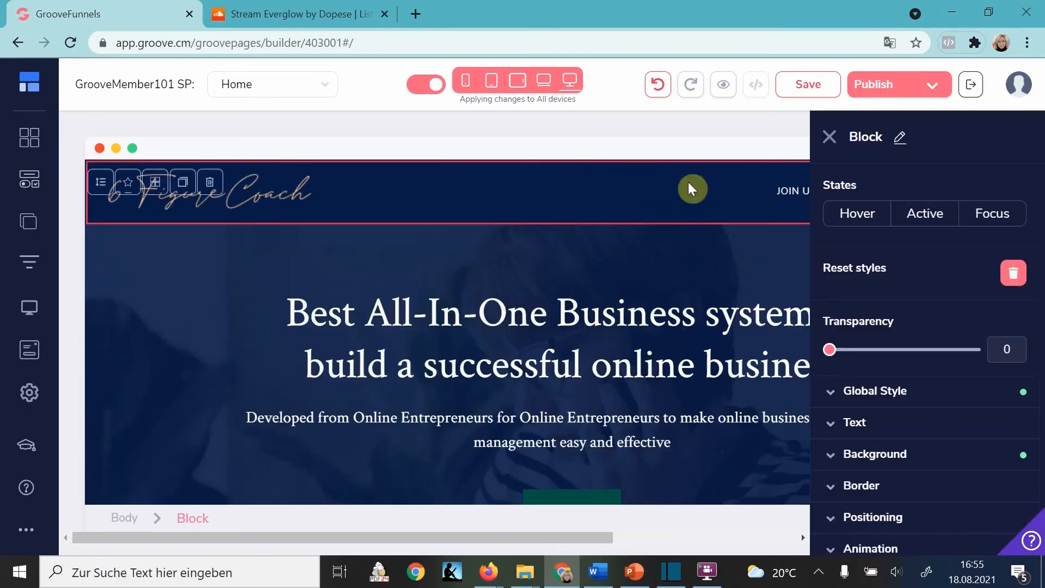
pyautogui.scroll(-2, 922, 429)
pyautogui.click(829, 374)
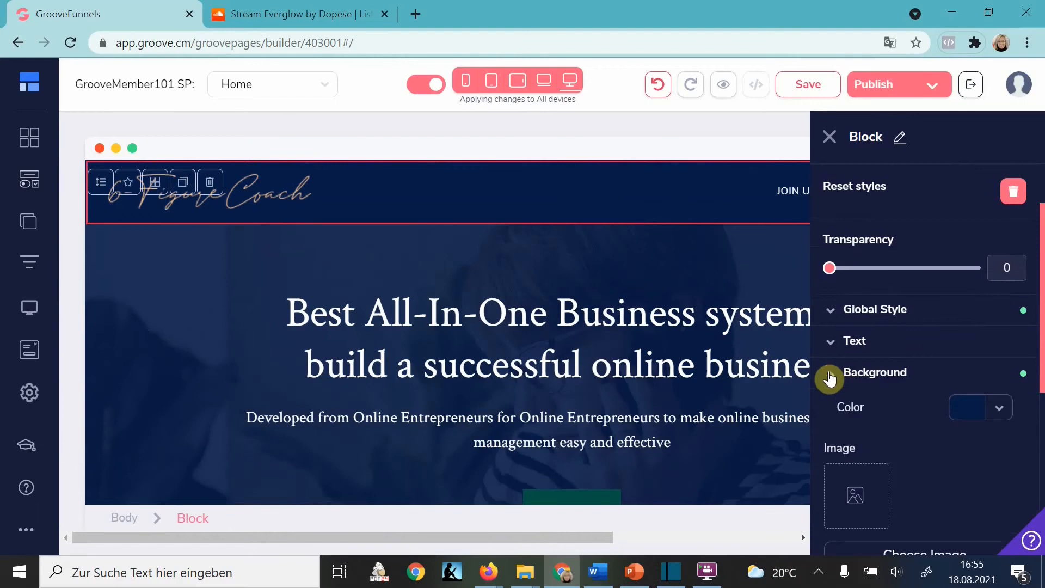
pyautogui.hotkey('alt', 'Tab')
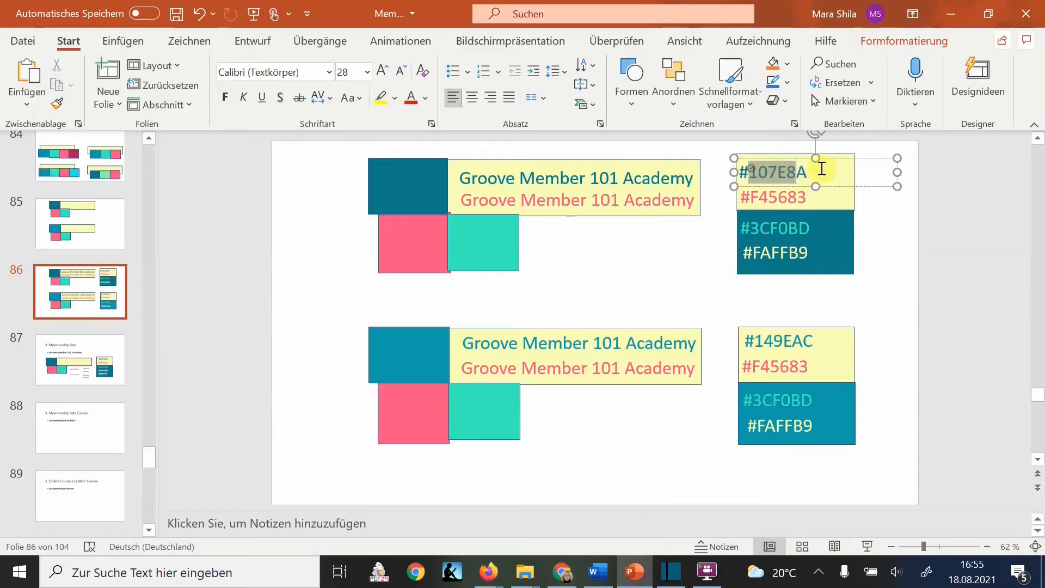
pyautogui.moveTo(822, 169); pyautogui.dragTo(826, 172)
pyautogui.hotkey('alt', 'Tab')
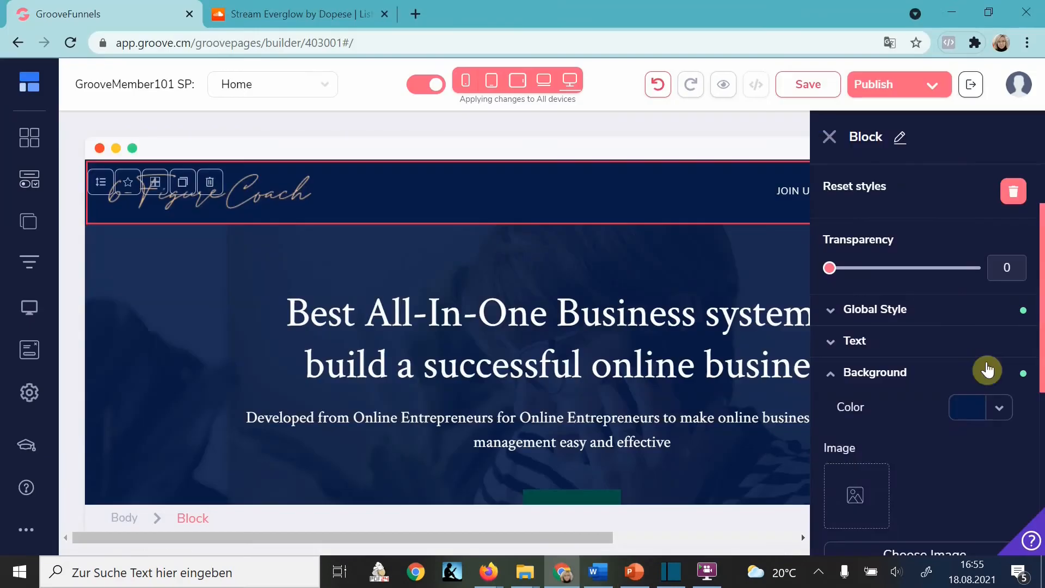
# Set the background colour of the header block in GroovePages to #107E8A
pyautogui.click(992, 406)
pyautogui.scroll(-5, 949, 466)
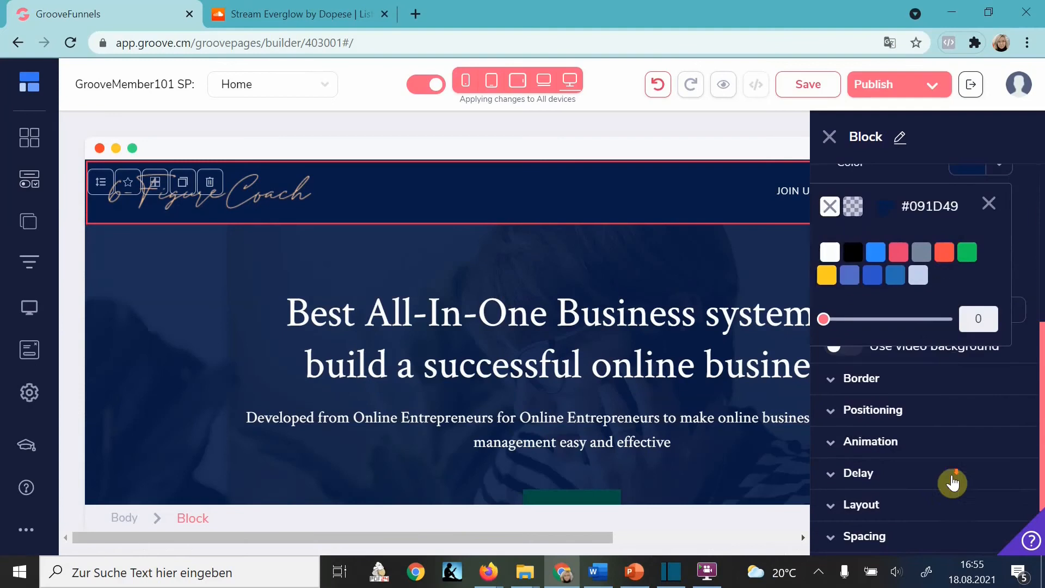
pyautogui.scroll(3, 947, 240)
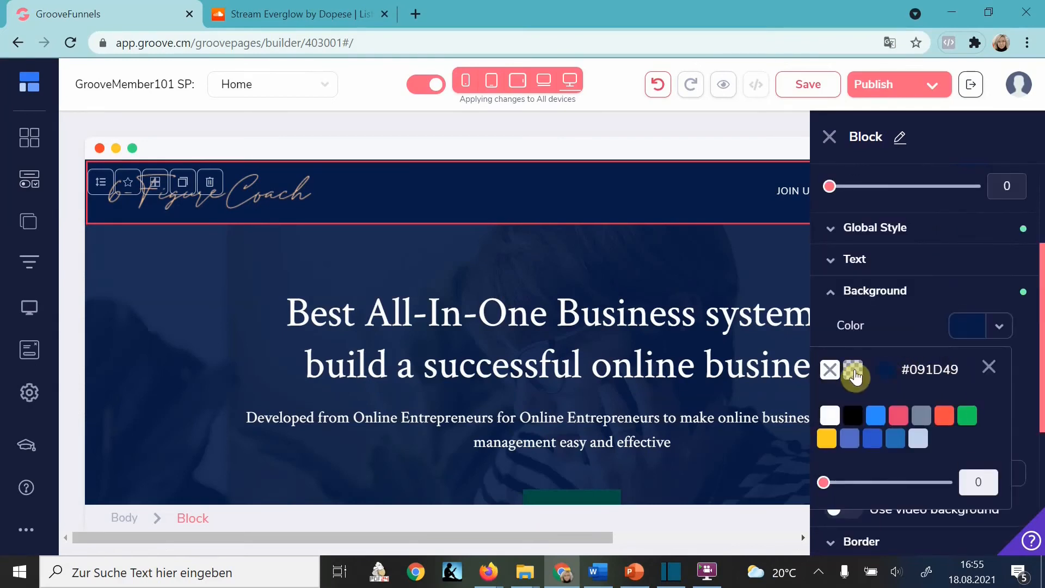
pyautogui.click(886, 372)
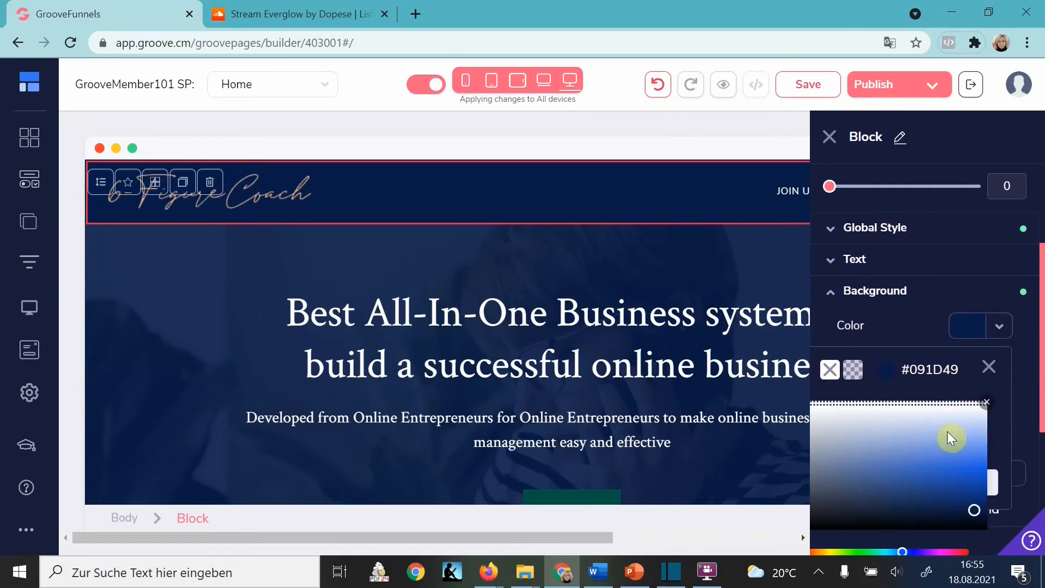
pyautogui.scroll(-2, 947, 431)
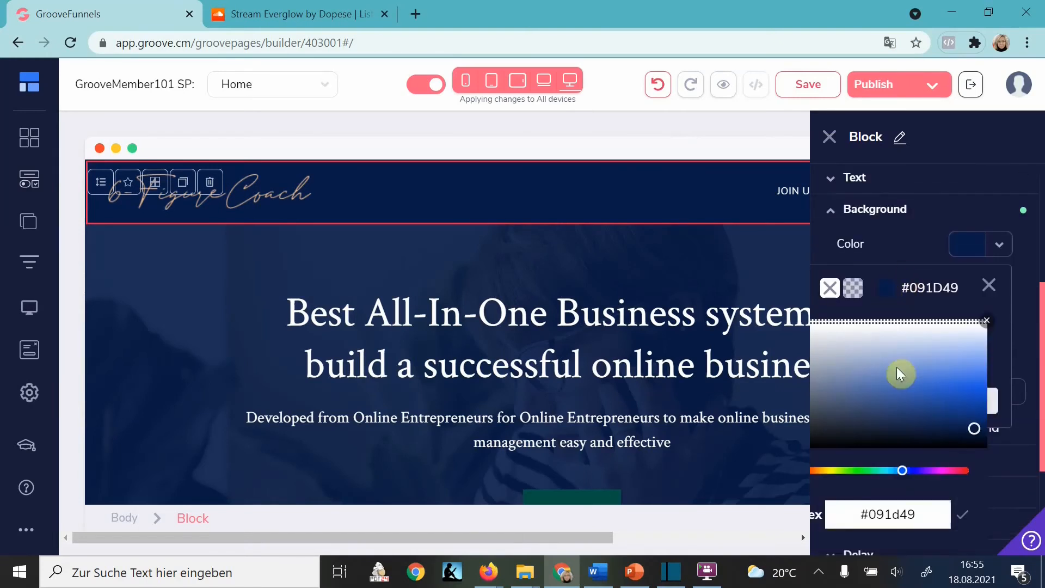
pyautogui.moveTo(861, 514); pyautogui.dragTo(946, 512)
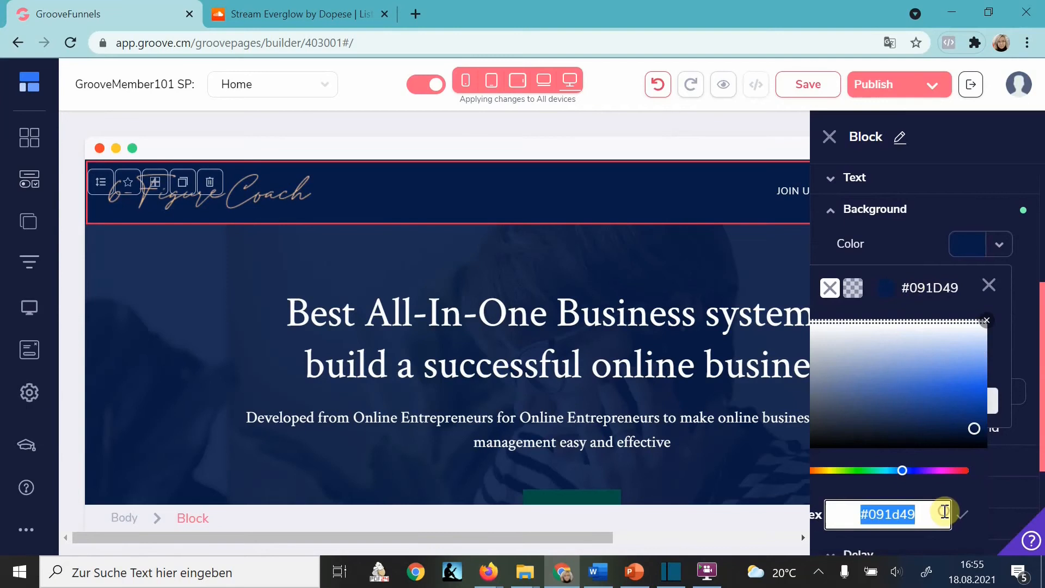
pyautogui.write('#107E8A')
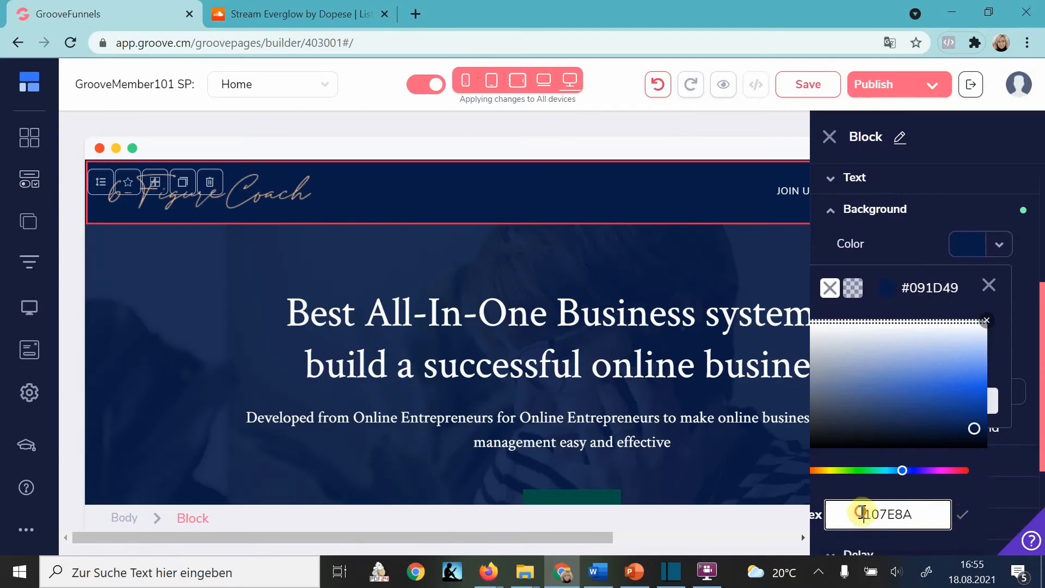
pyautogui.press('Return')
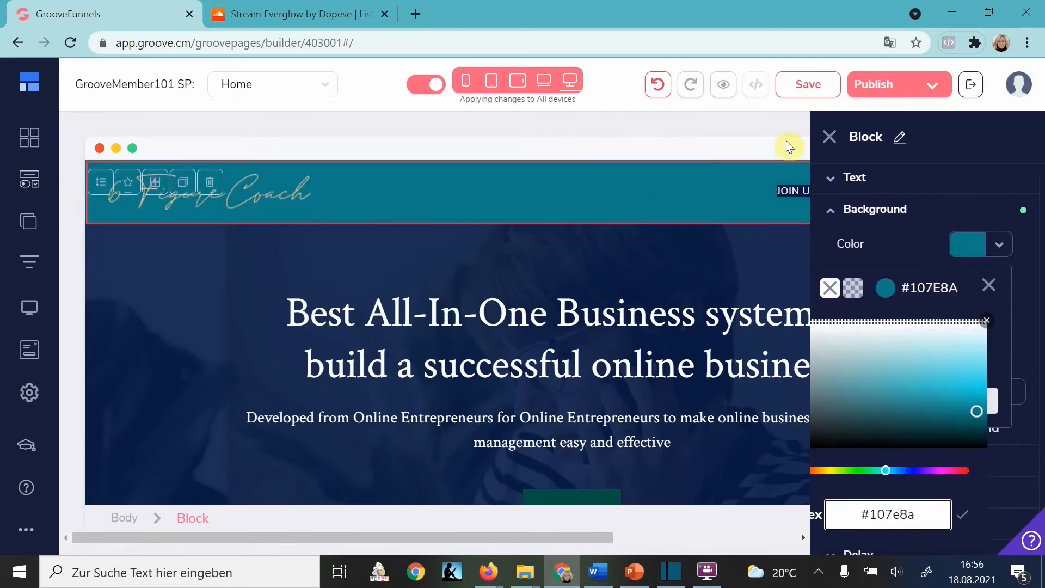
pyautogui.click(829, 137)
# Remove the background colour from the "JOIN US" navigation menu in the header
pyautogui.click(828, 191)
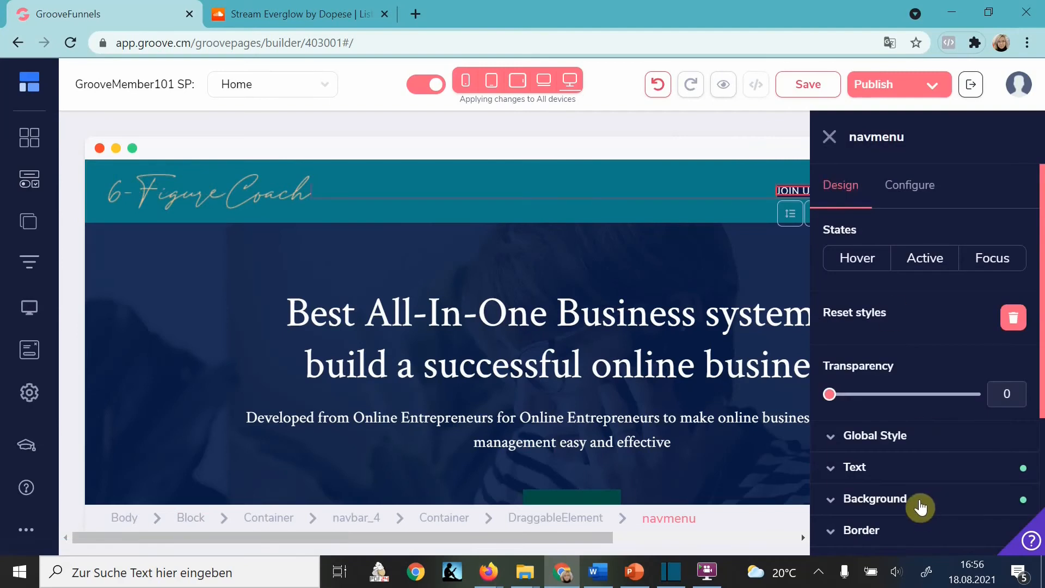
pyautogui.click(920, 508)
pyautogui.scroll(-3, 929, 462)
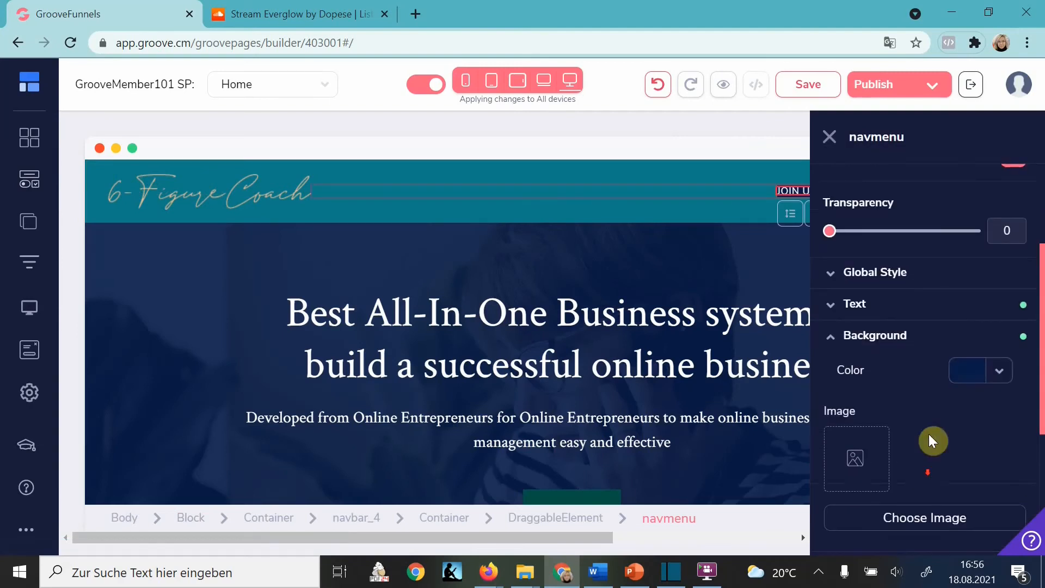
pyautogui.click(975, 372)
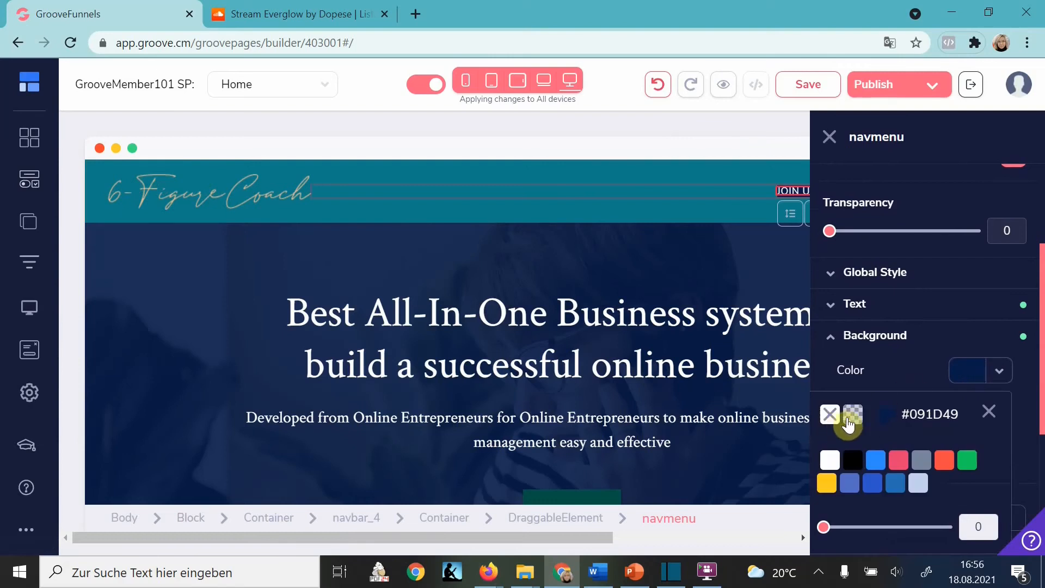
pyautogui.click(830, 416)
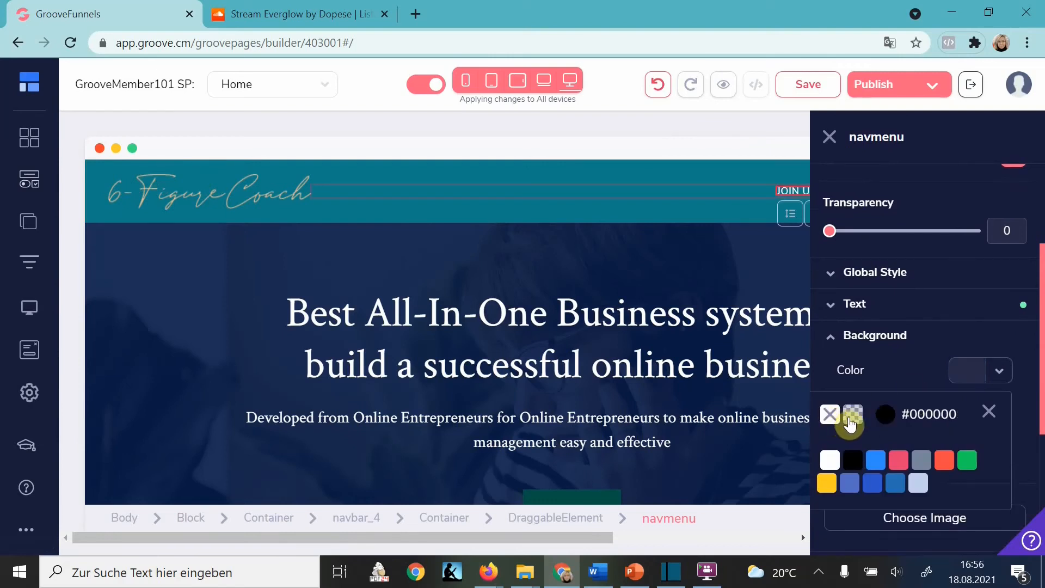
pyautogui.click(989, 412)
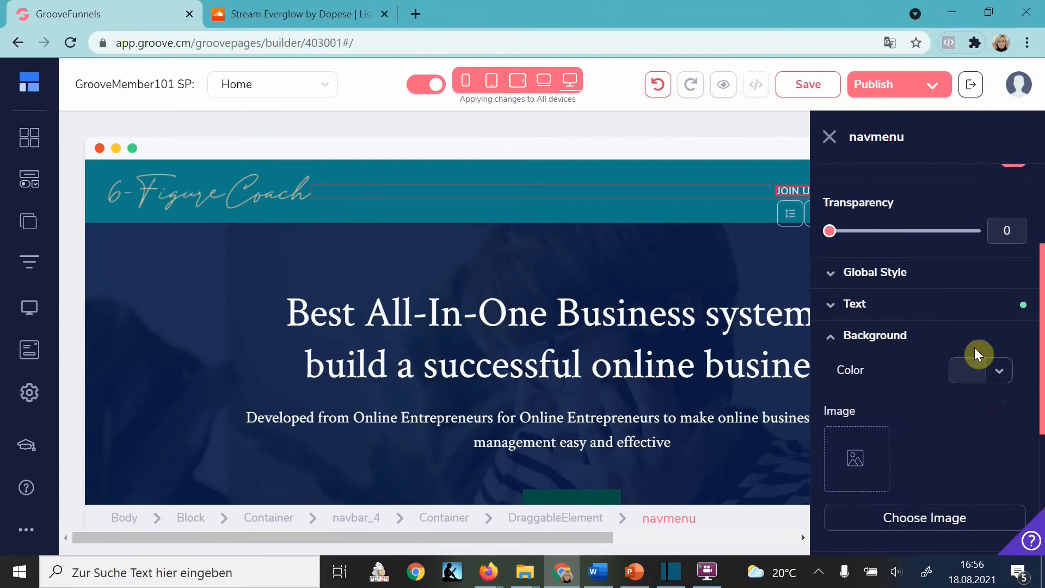
pyautogui.click(830, 137)
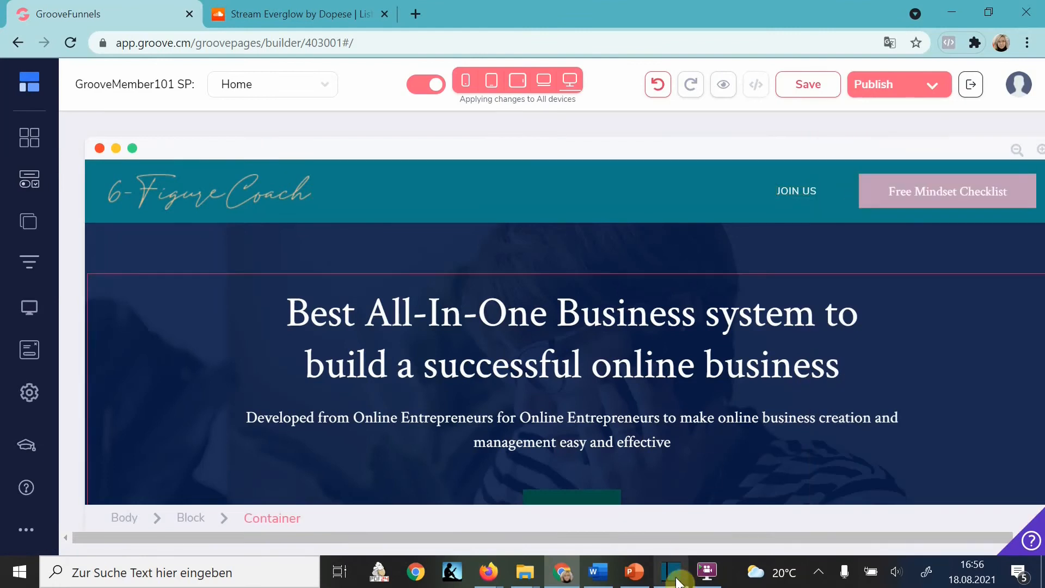
# Copy the pink colour code #F45683 from the palette slide in PowerPoint and return to GroovePages
pyautogui.click(865, 184)
pyautogui.hotkey('alt', 'Tab')
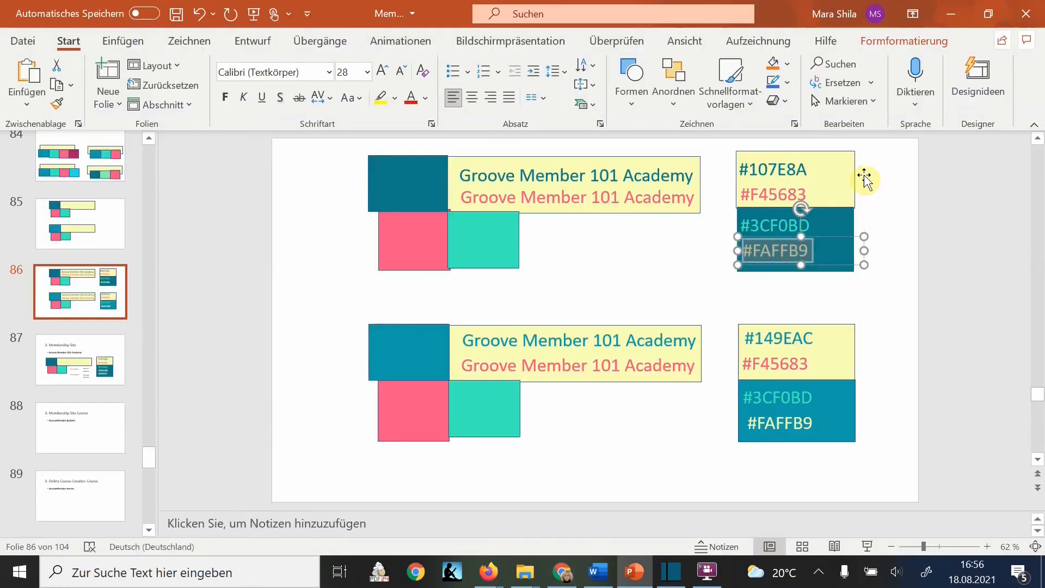
pyautogui.moveTo(771, 190); pyautogui.dragTo(817, 197)
pyautogui.hotkey('alt', 'Tab')
# Set the background colour of the "Free Mindset Checklist" button in the header to #F45683
pyautogui.click(871, 189)
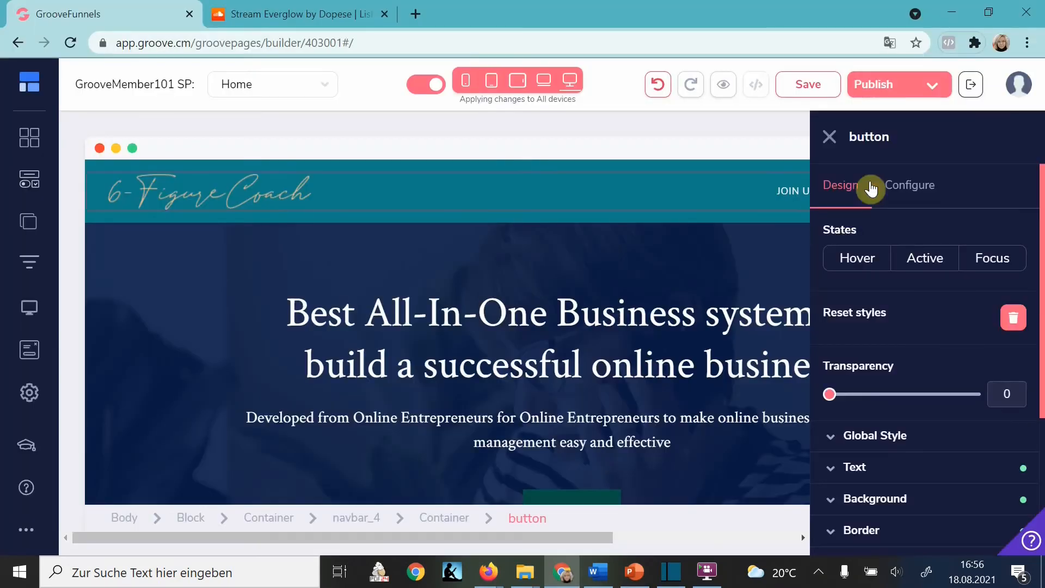
pyautogui.scroll(-4, 907, 420)
pyautogui.click(840, 287)
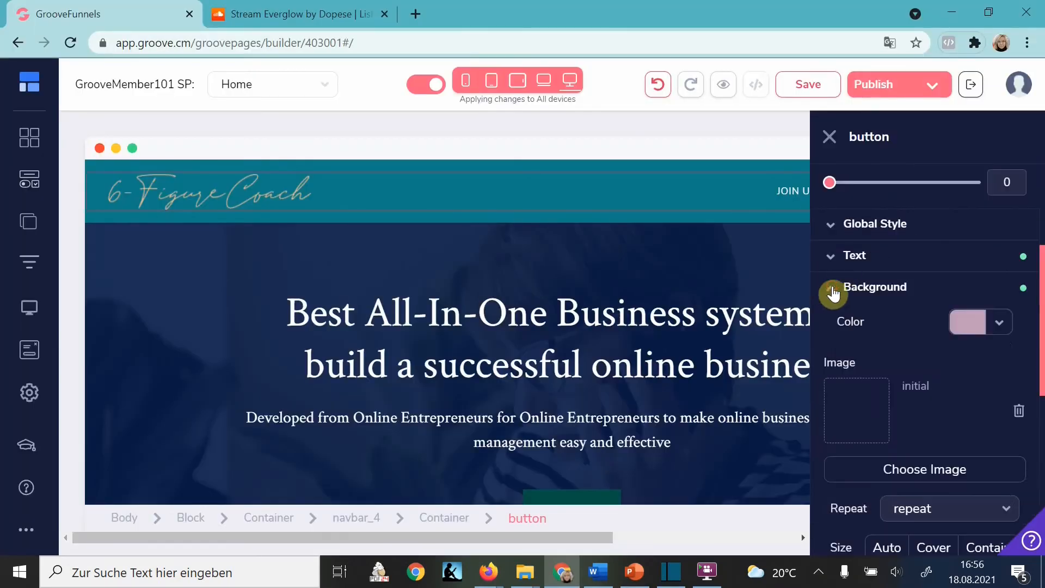
pyautogui.click(981, 325)
pyautogui.click(885, 372)
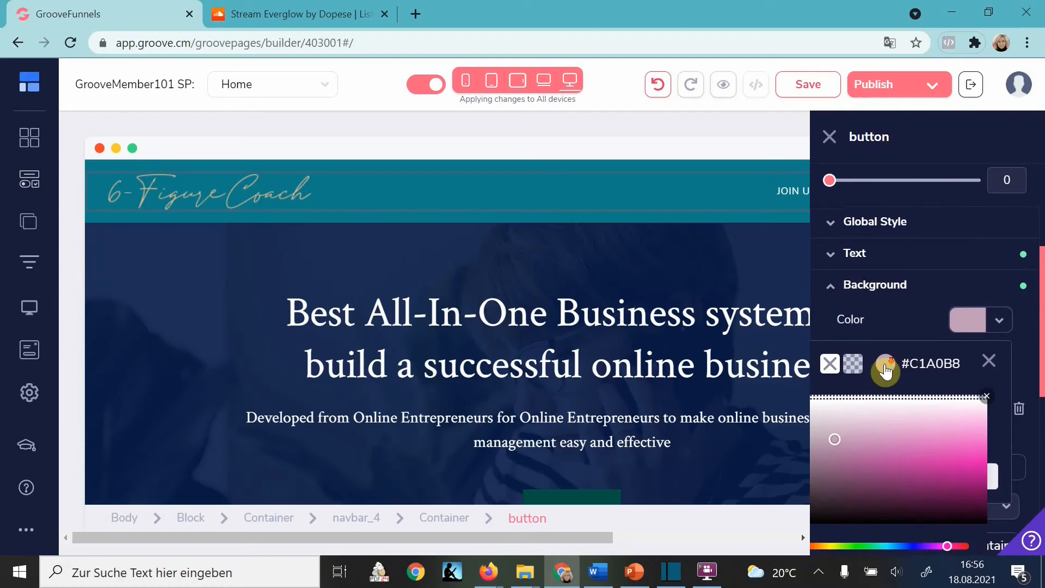
pyautogui.scroll(-2, 898, 436)
pyautogui.moveTo(868, 508); pyautogui.dragTo(937, 504)
pyautogui.write('#f45683')
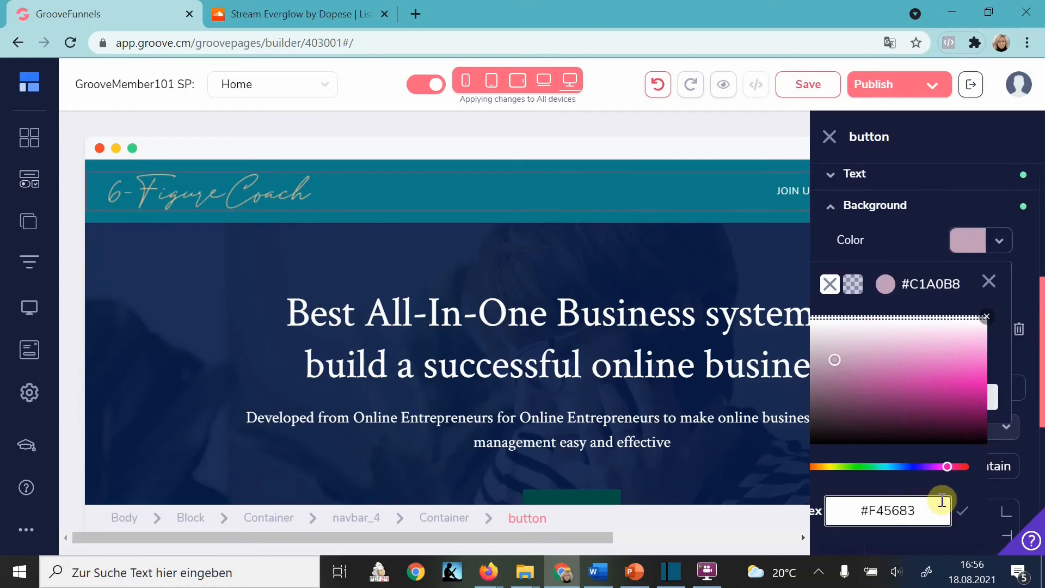
pyautogui.click(962, 510)
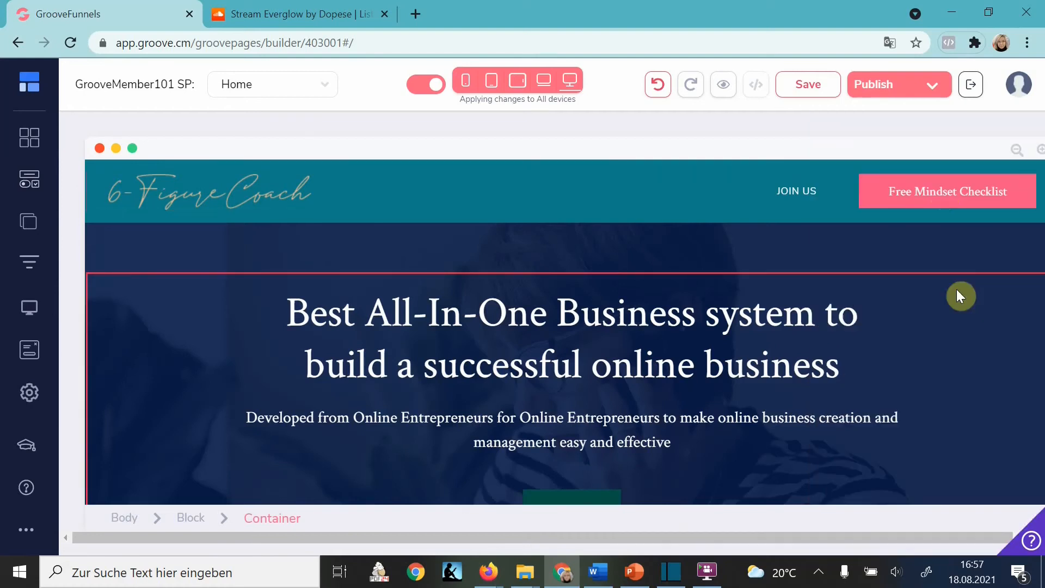
pyautogui.click(879, 315)
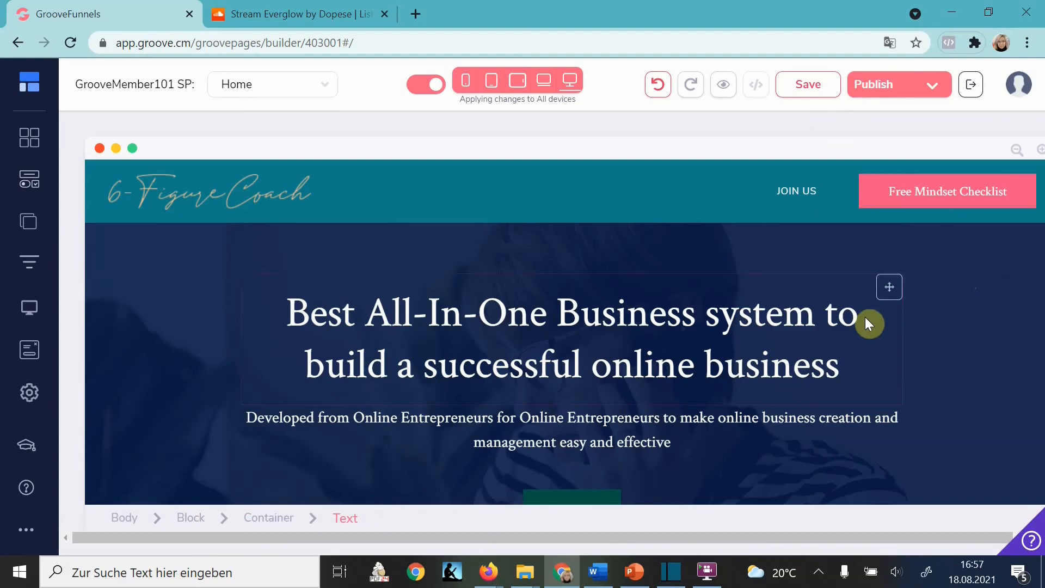
pyautogui.click(286, 203)
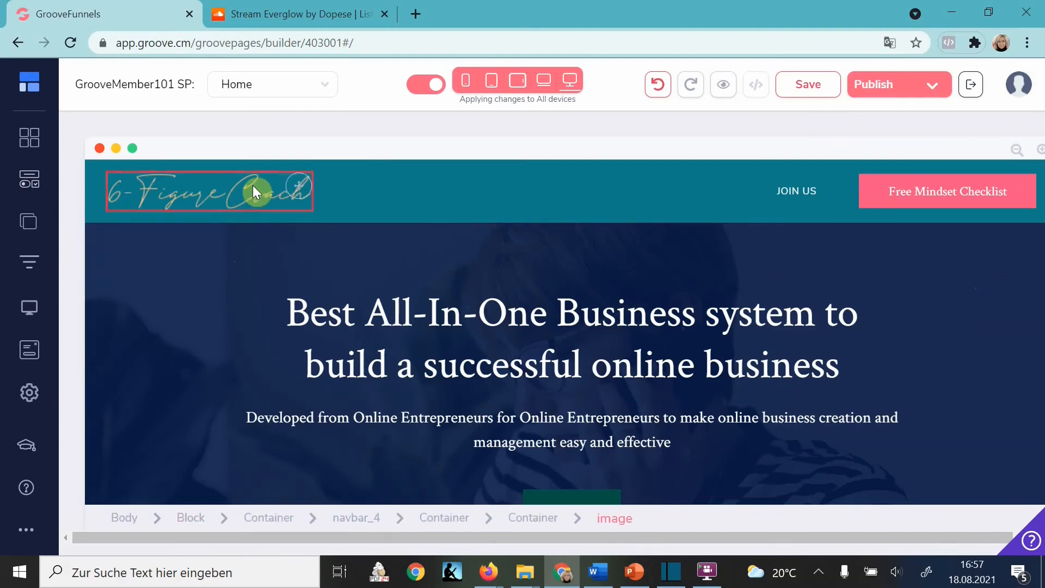
pyautogui.scroll(-2, 533, 305)
pyautogui.scroll(2, 314, 250)
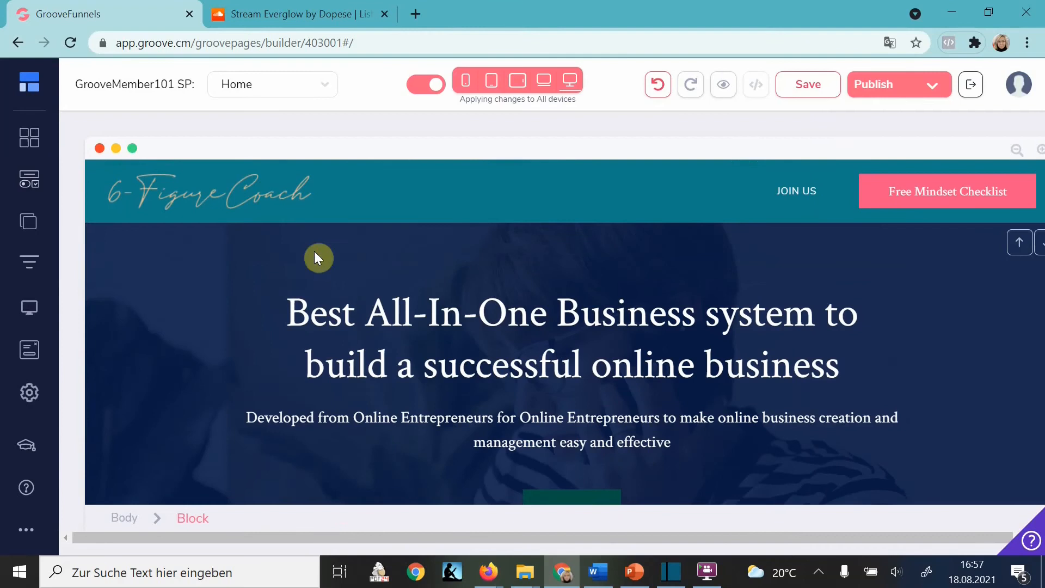
# Set the hero block's background colour to #107E8A and darken the shade slightly with the colour picker
pyautogui.click(208, 253)
pyautogui.scroll(-2, 934, 481)
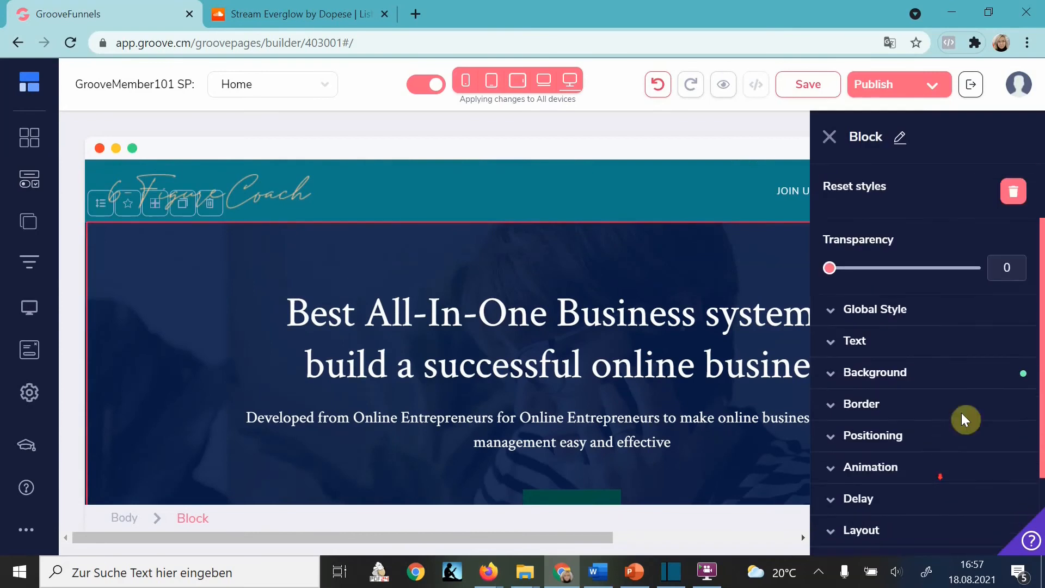
pyautogui.click(835, 373)
pyautogui.click(886, 459)
pyautogui.scroll(-3, 910, 515)
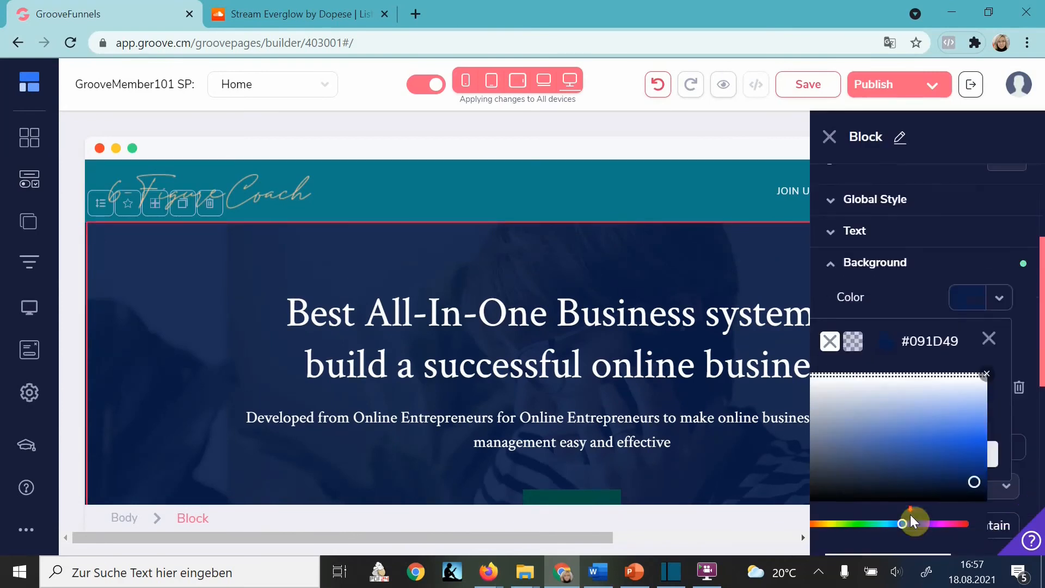
pyautogui.moveTo(858, 432); pyautogui.dragTo(943, 433)
pyautogui.write('#107E8A')
pyautogui.click(962, 435)
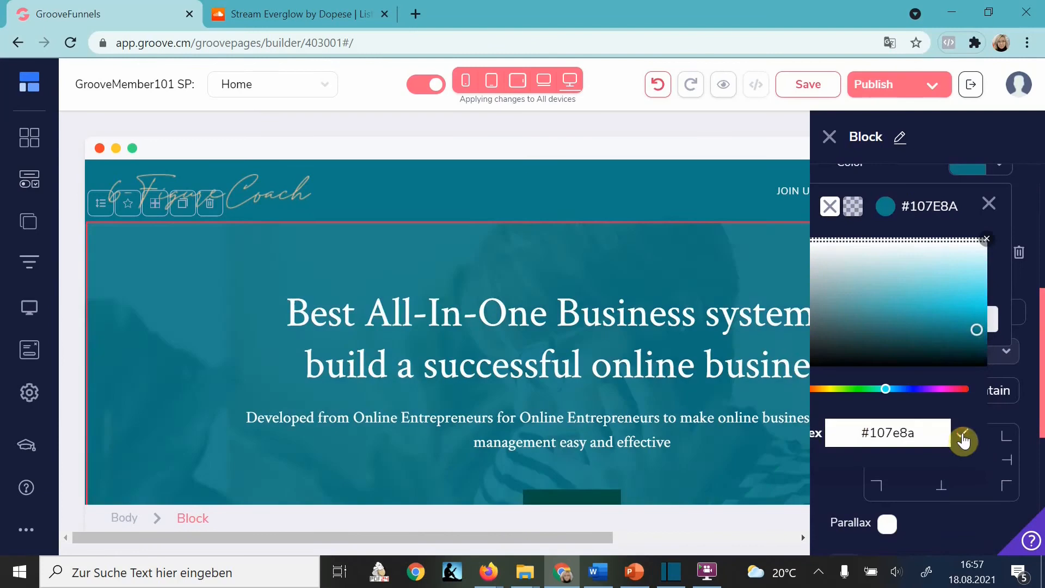
pyautogui.moveTo(979, 333)
pyautogui.mouseDown()
pyautogui.moveTo(977, 347)
pyautogui.moveTo(987, 341)
pyautogui.mouseUp()
pyautogui.click(831, 139)
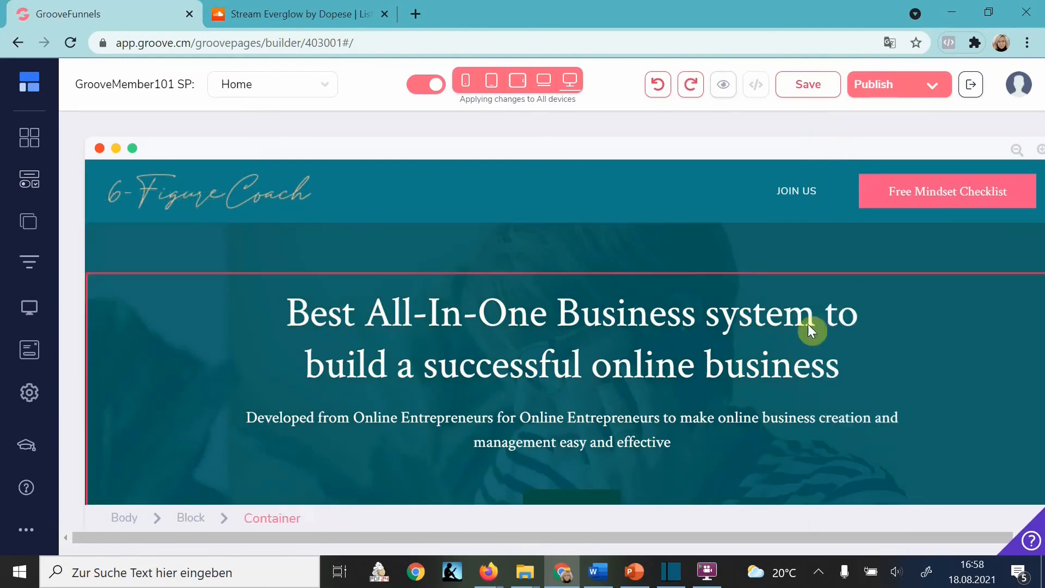
# Open the configuration settings of the header logo image to examine its image file and link URL, and close them
pyautogui.click(248, 191)
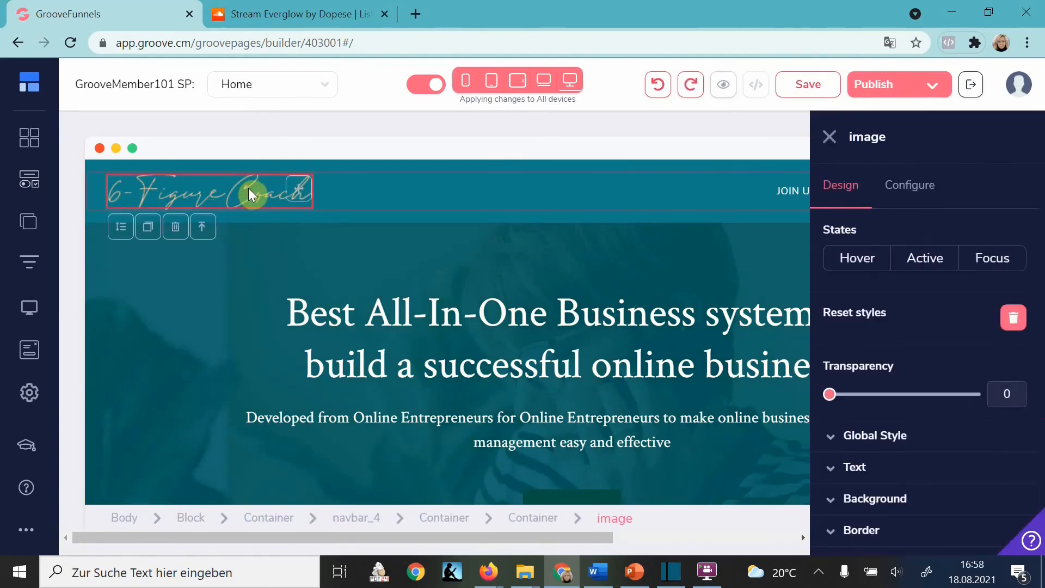
pyautogui.click(914, 188)
pyautogui.click(859, 194)
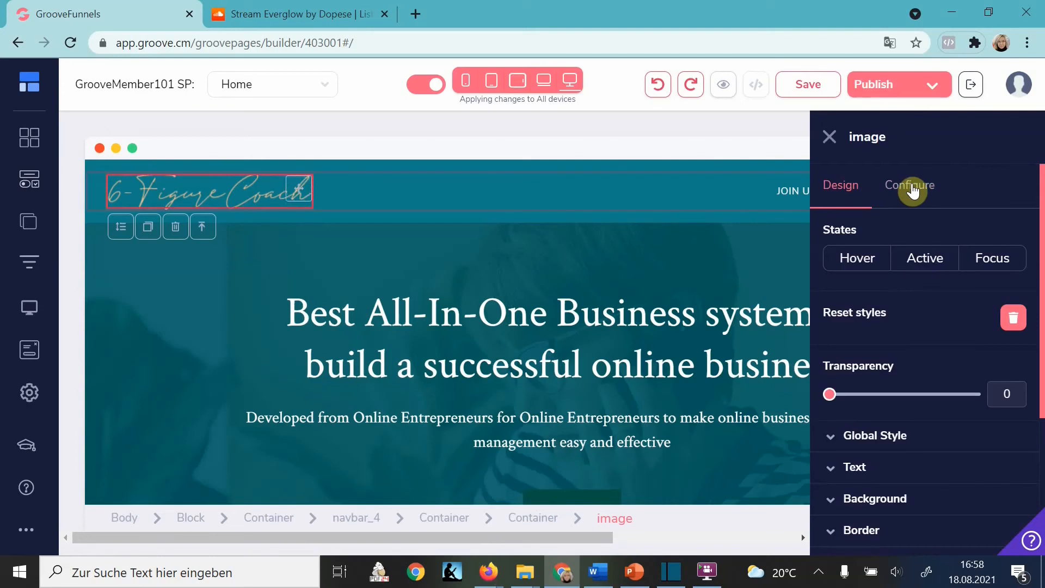
pyautogui.click(915, 190)
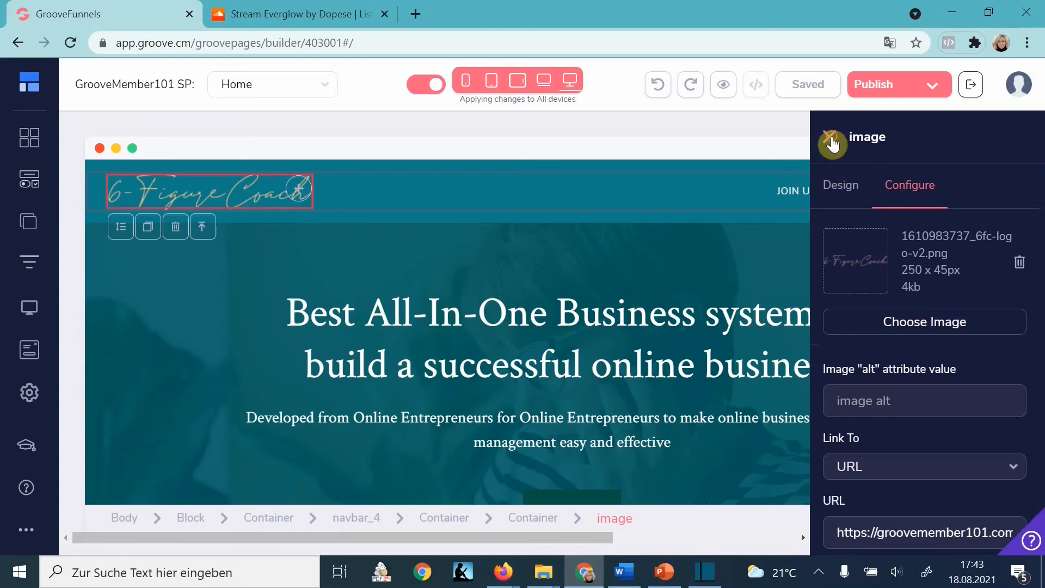
pyautogui.click(832, 143)
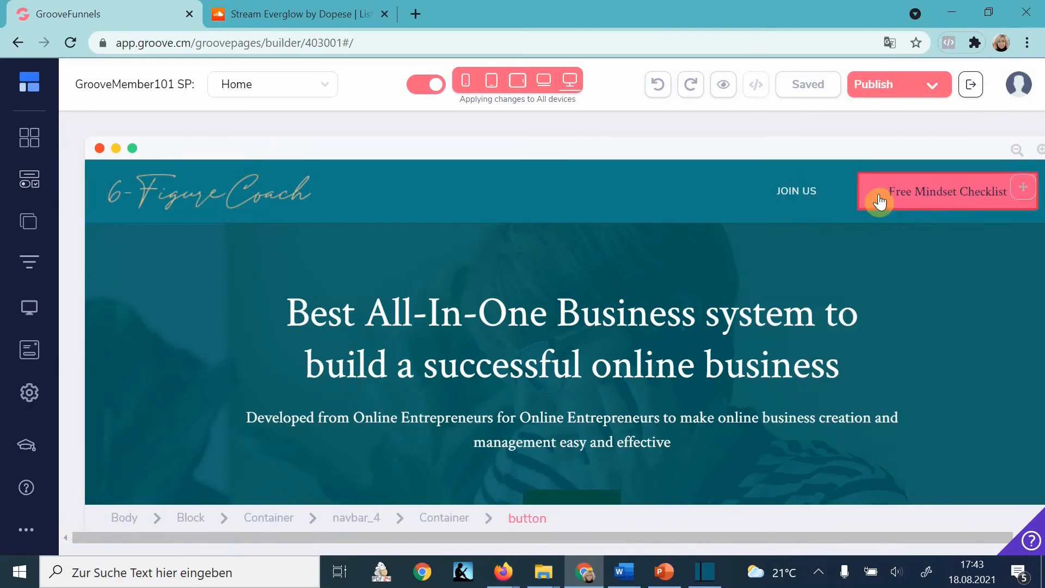
# Change the main label of the "Free Mindset Checklist" button in the header to "Login"
pyautogui.click(944, 203)
pyautogui.click(944, 203)
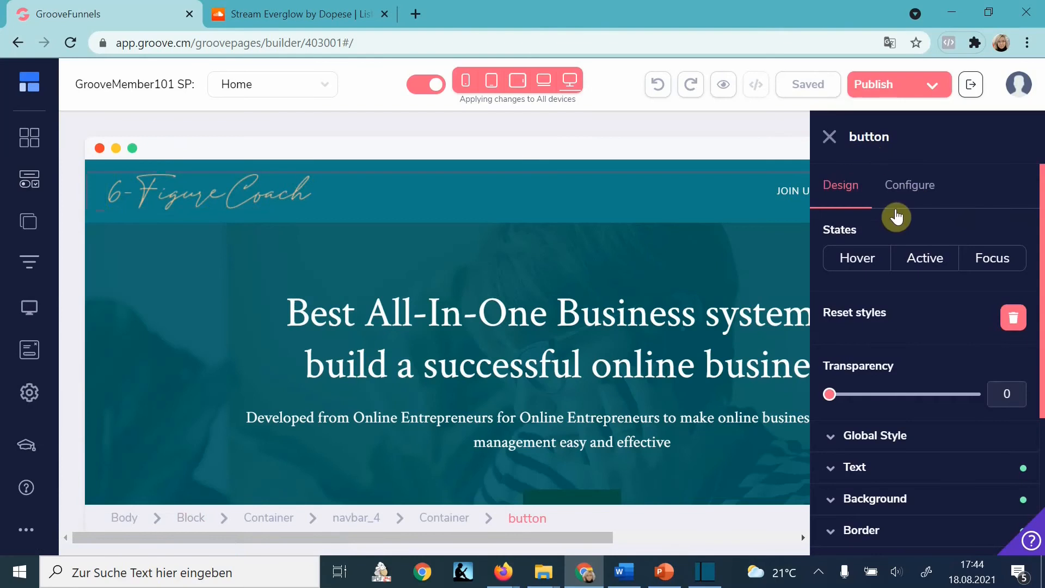
pyautogui.click(917, 188)
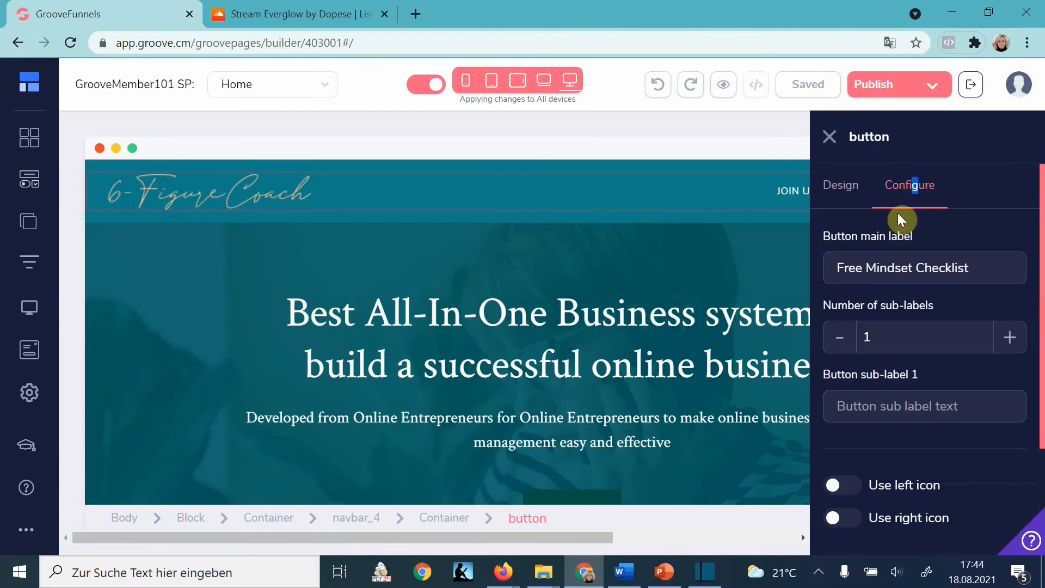
pyautogui.tripleClick(858, 268)
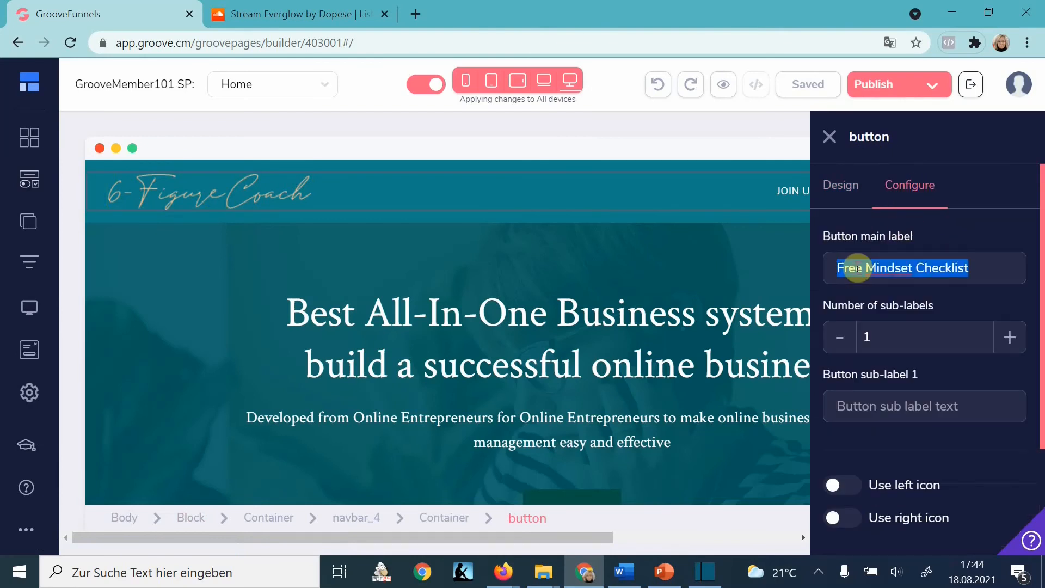
pyautogui.write('Login')
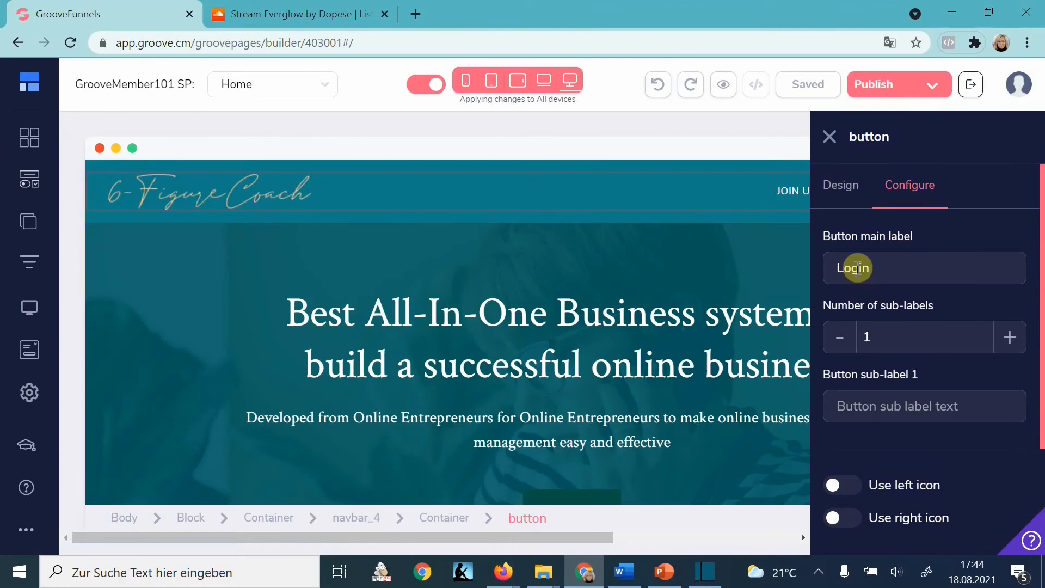
# Open members.groovemember101.com/login in a new browser tab and copy its address for the button link
pyautogui.scroll(-3, 891, 515)
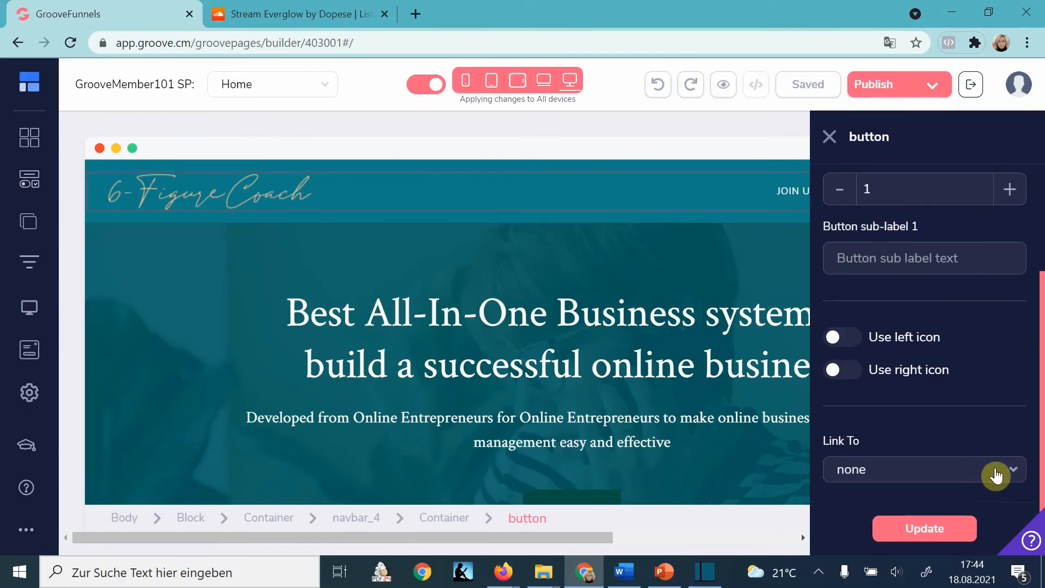
pyautogui.click(422, 13)
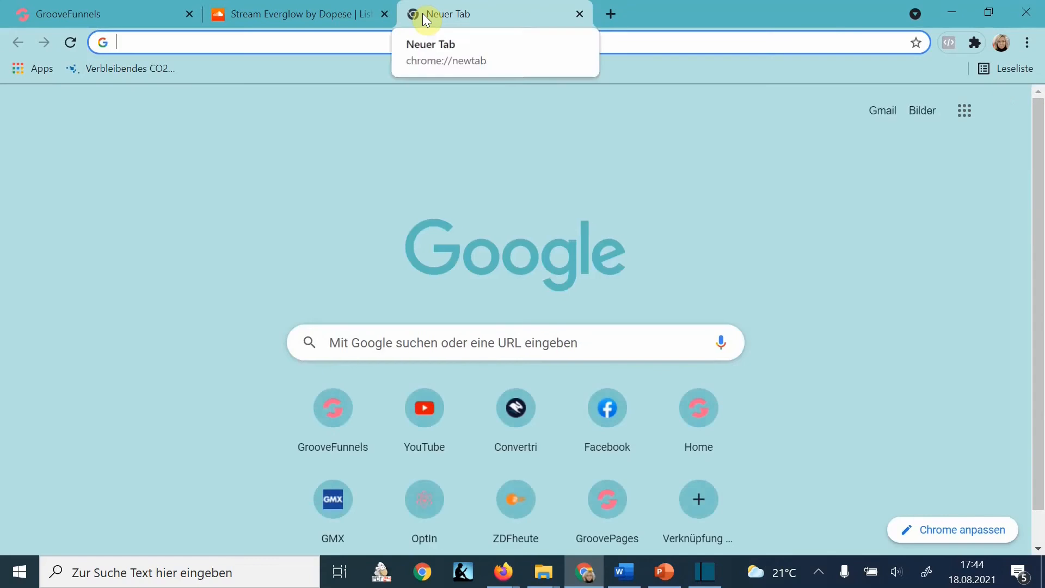
pyautogui.write('mem')
pyautogui.write('bers.')
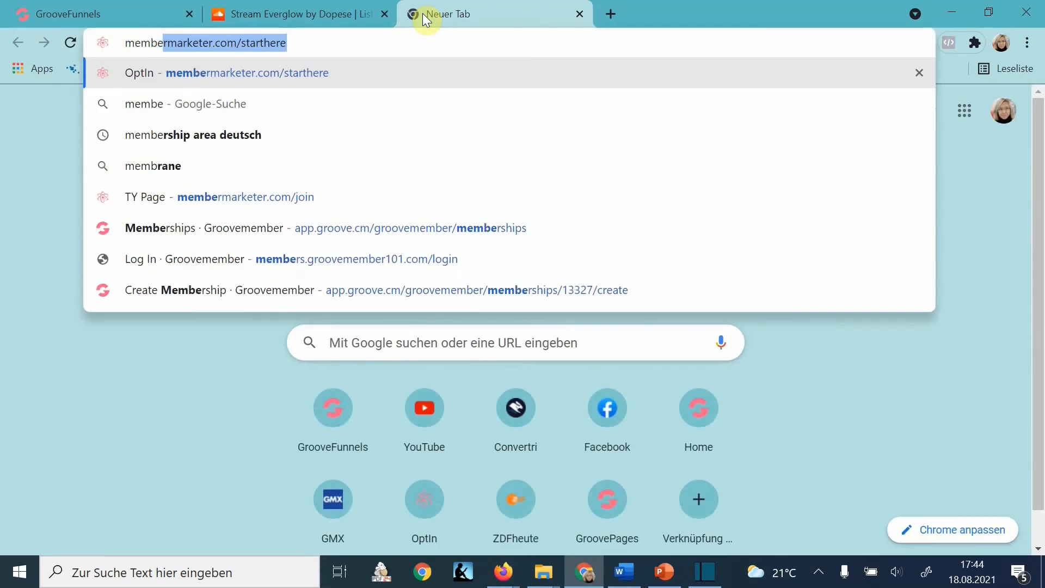
pyautogui.press('Return')
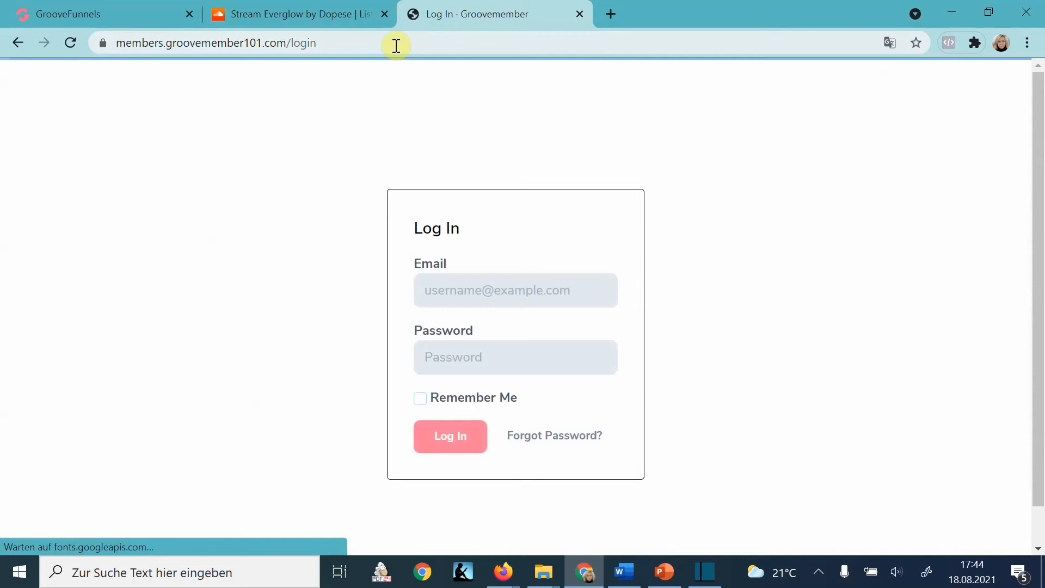
pyautogui.click(397, 46)
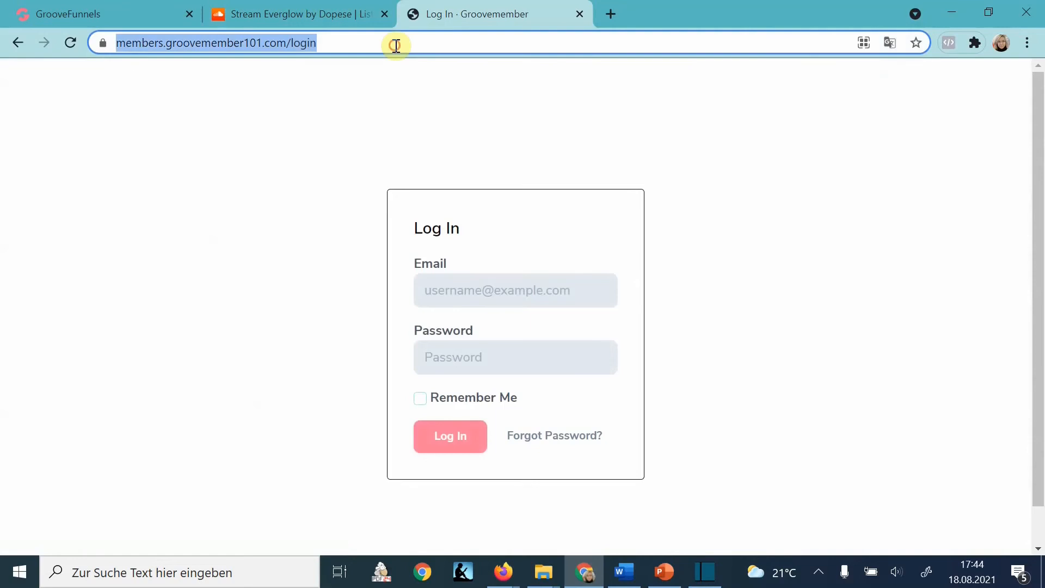
pyautogui.click(88, 10)
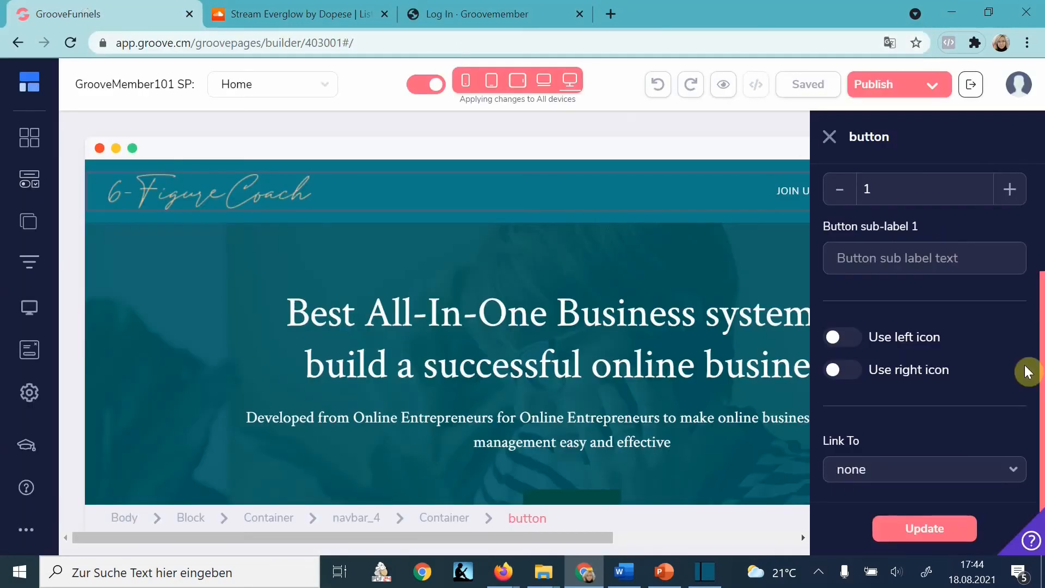
pyautogui.click(989, 469)
pyautogui.click(903, 491)
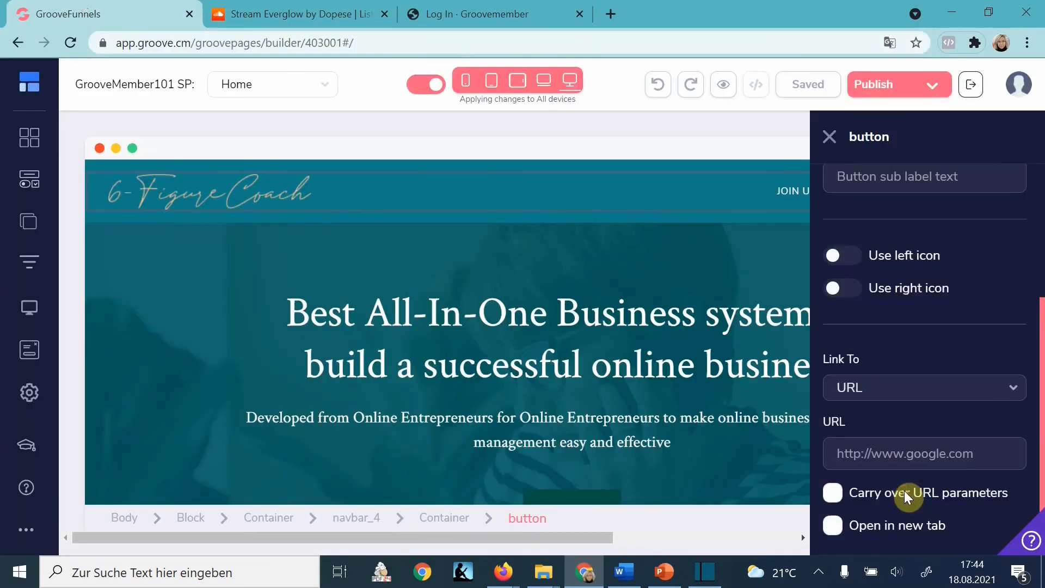
pyautogui.click(892, 451)
pyautogui.write('.groovemember101.com/login')
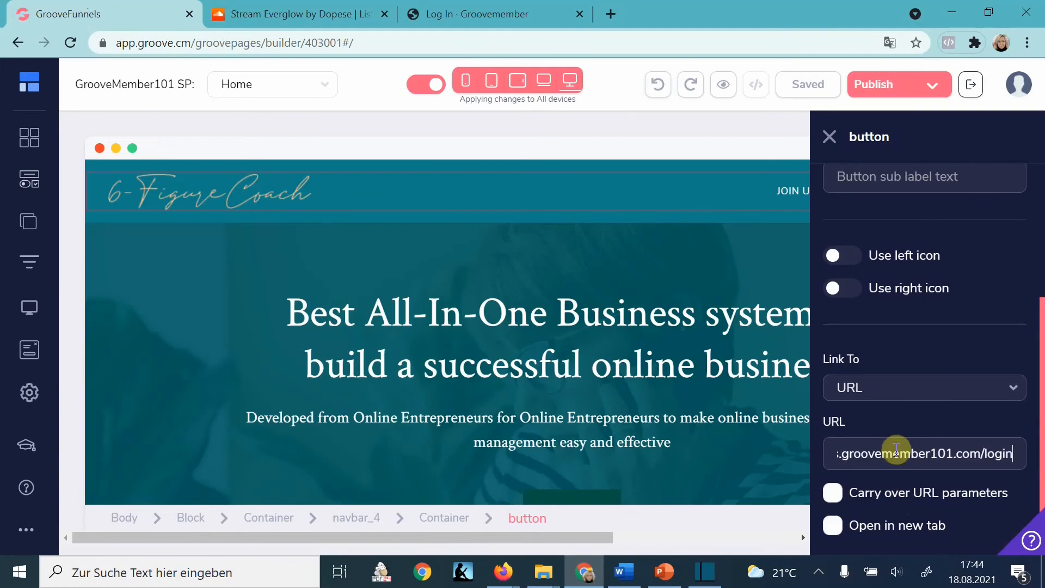
pyautogui.scroll(-1, 926, 489)
pyautogui.click(950, 533)
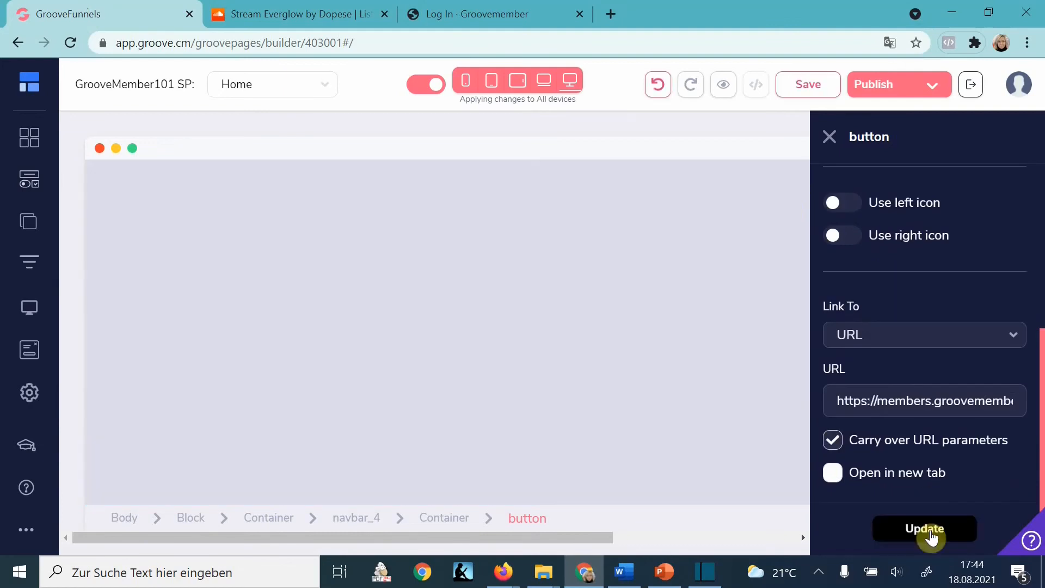
pyautogui.click(831, 137)
pyautogui.click(808, 85)
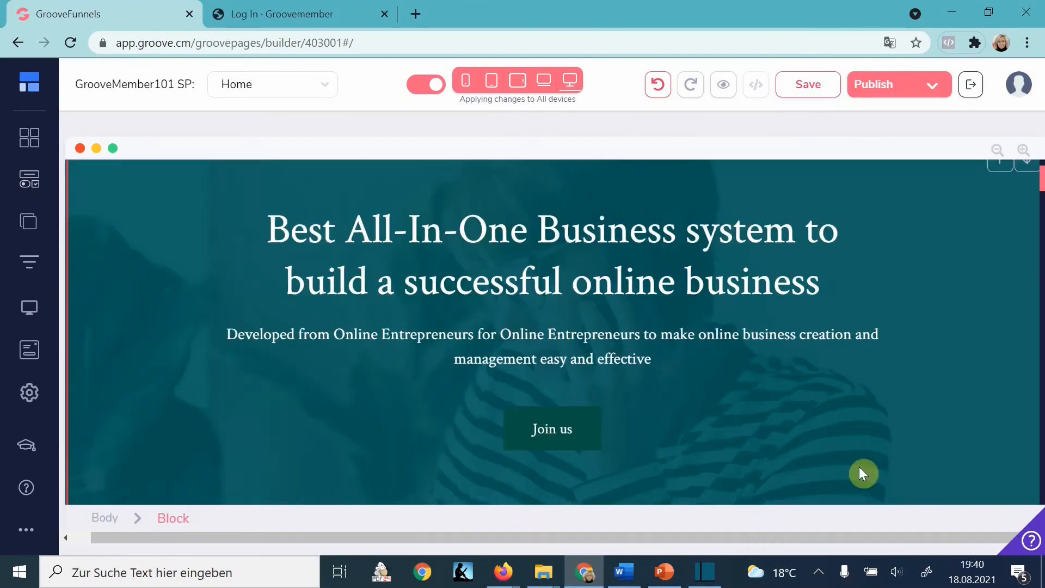
# Replace the journal image beside the "About Me" text with the portrait photo of the woman with glasses from My Files
pyautogui.scroll(-1, 862, 473)
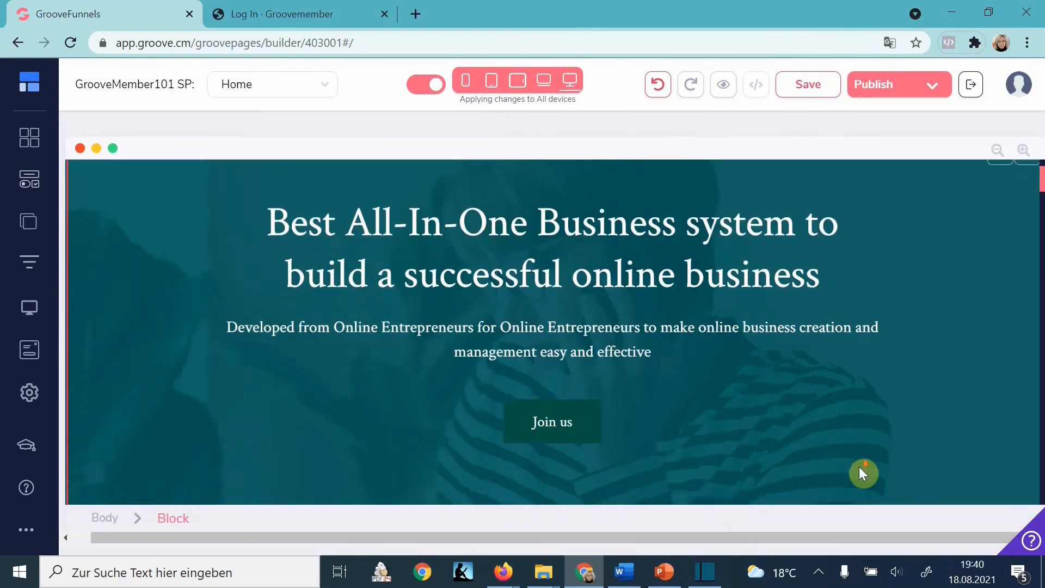
pyautogui.scroll(-12, 860, 468)
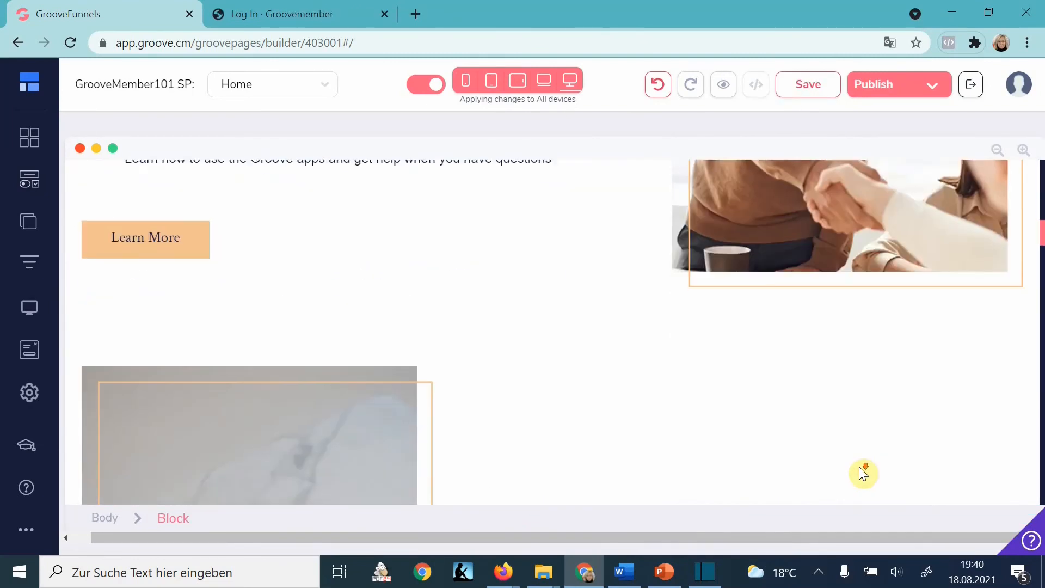
pyautogui.scroll(-5, 863, 471)
pyautogui.click(302, 406)
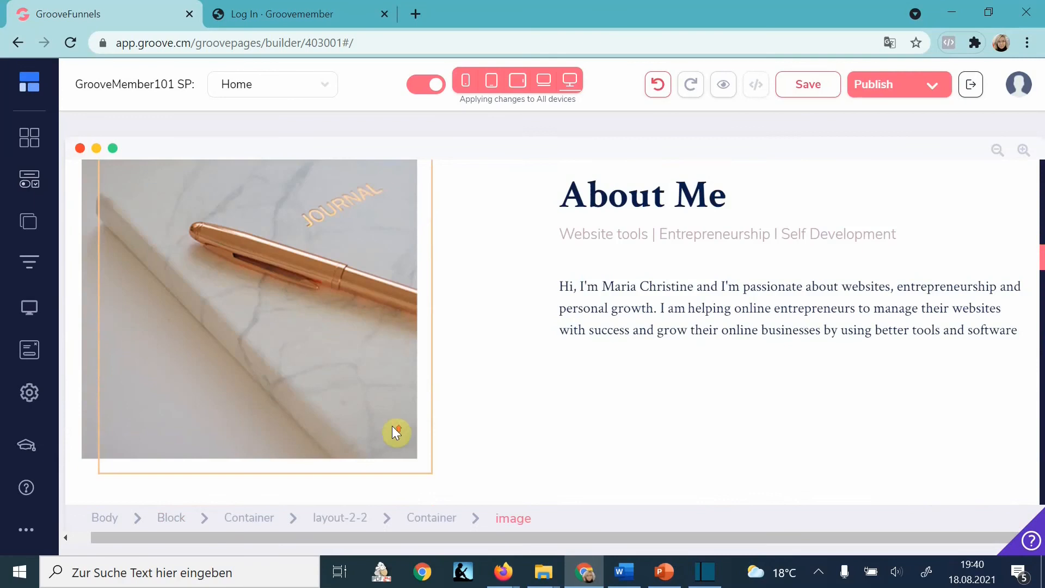
pyautogui.scroll(3, 392, 426)
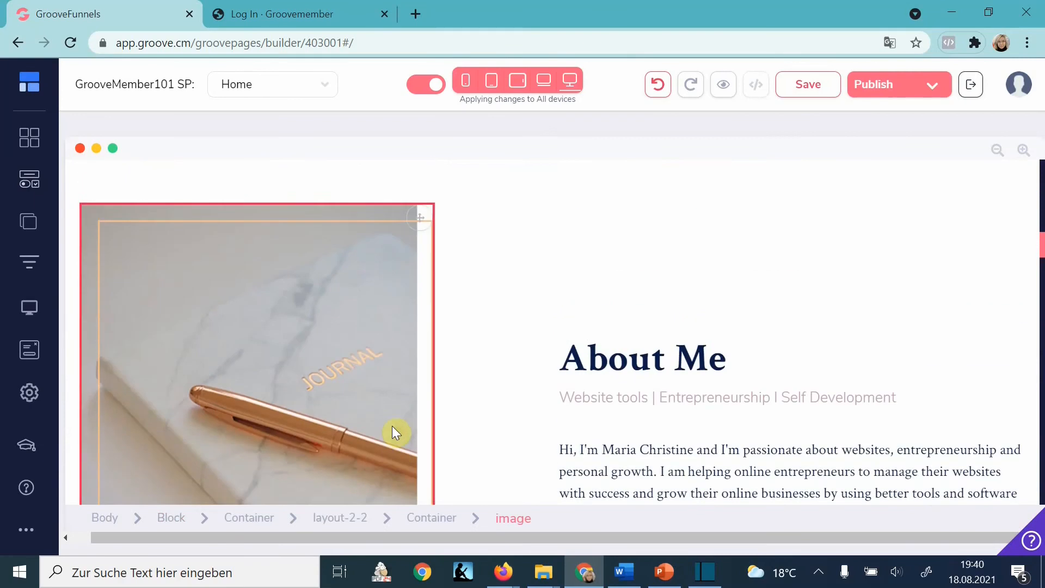
pyautogui.click(354, 216)
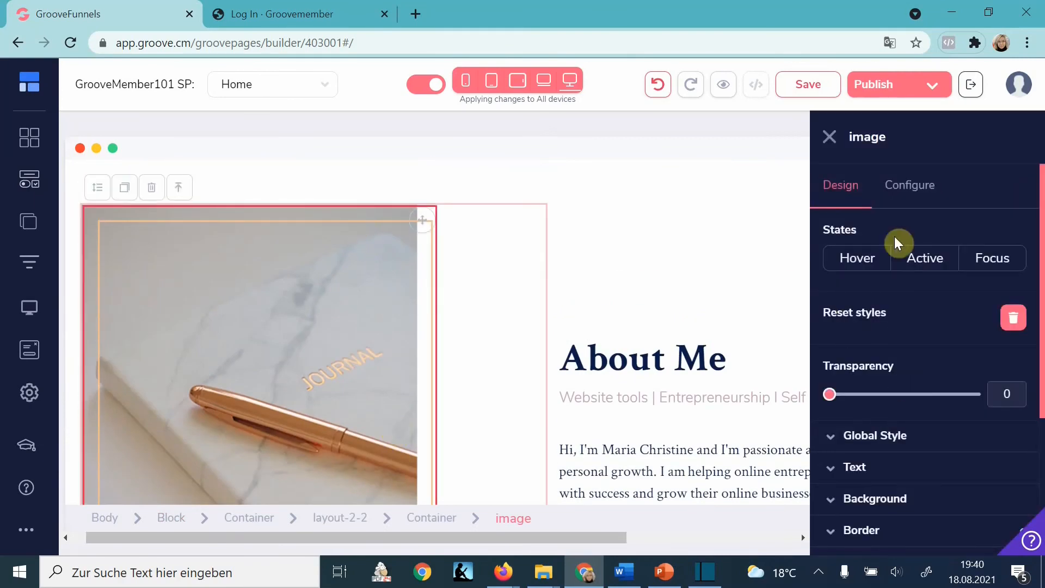
pyautogui.click(912, 188)
pyautogui.click(925, 326)
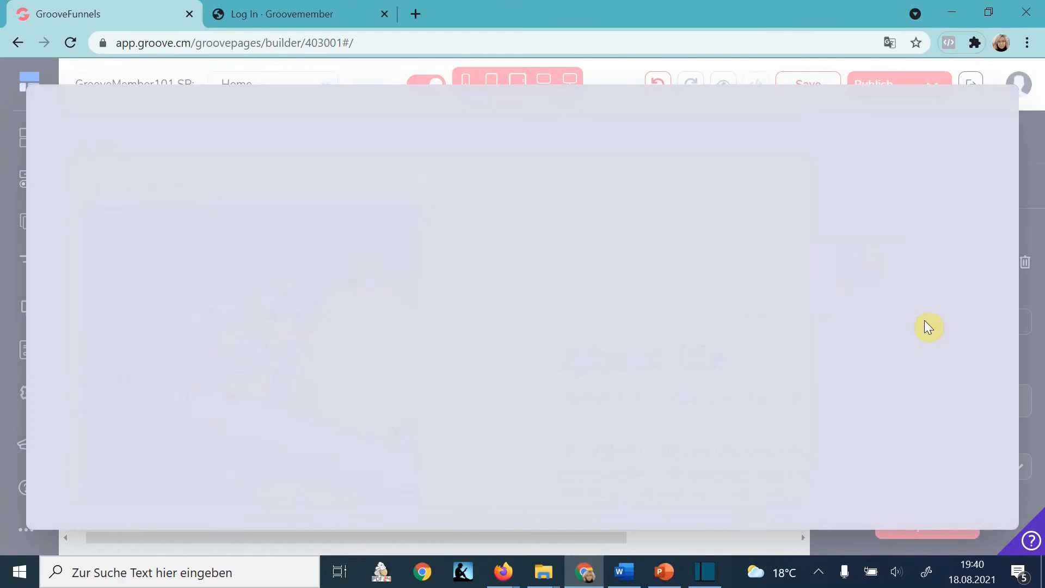
pyautogui.click(285, 277)
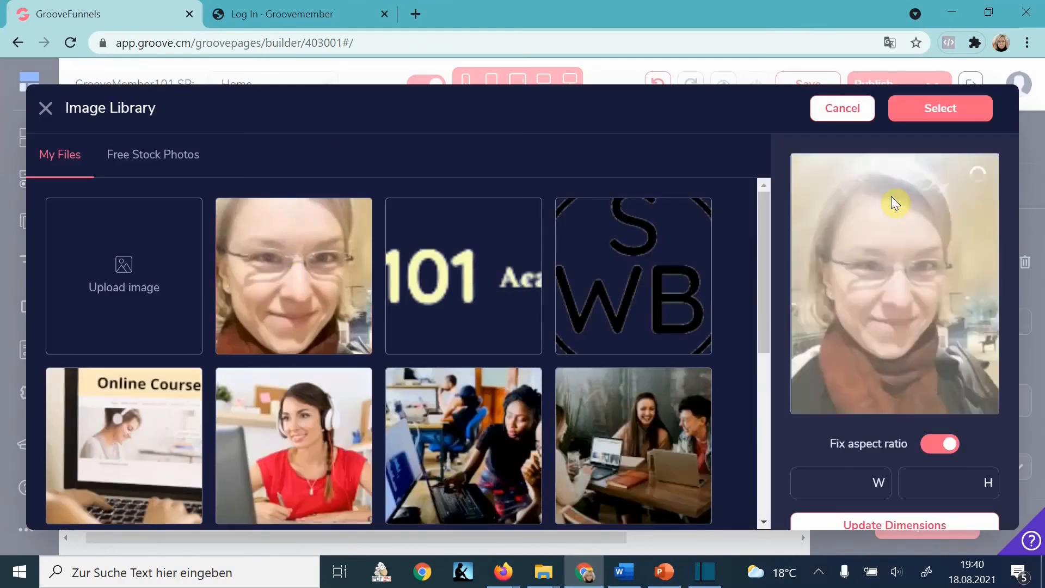
pyautogui.click(931, 115)
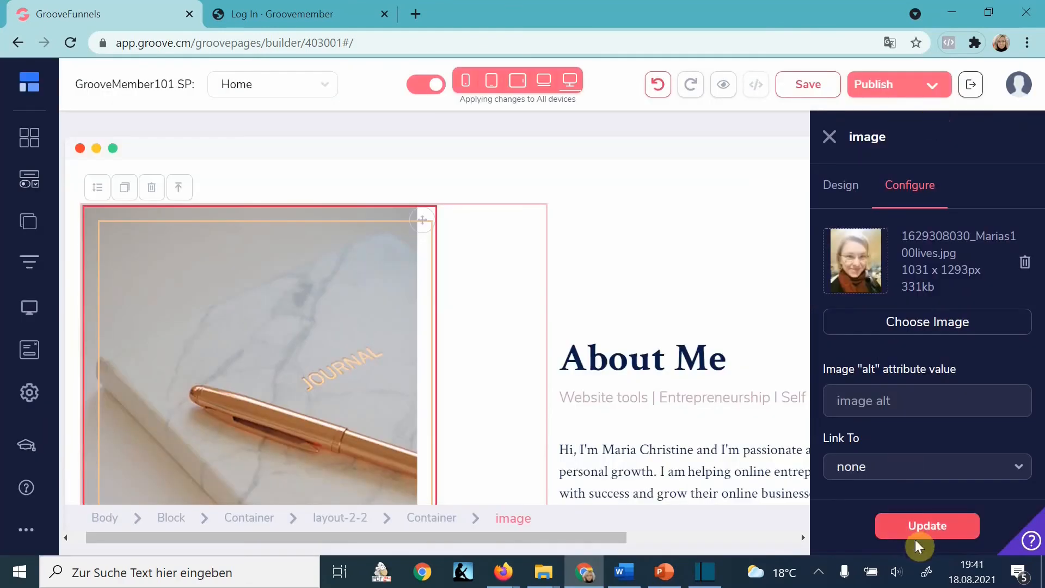
pyautogui.click(921, 525)
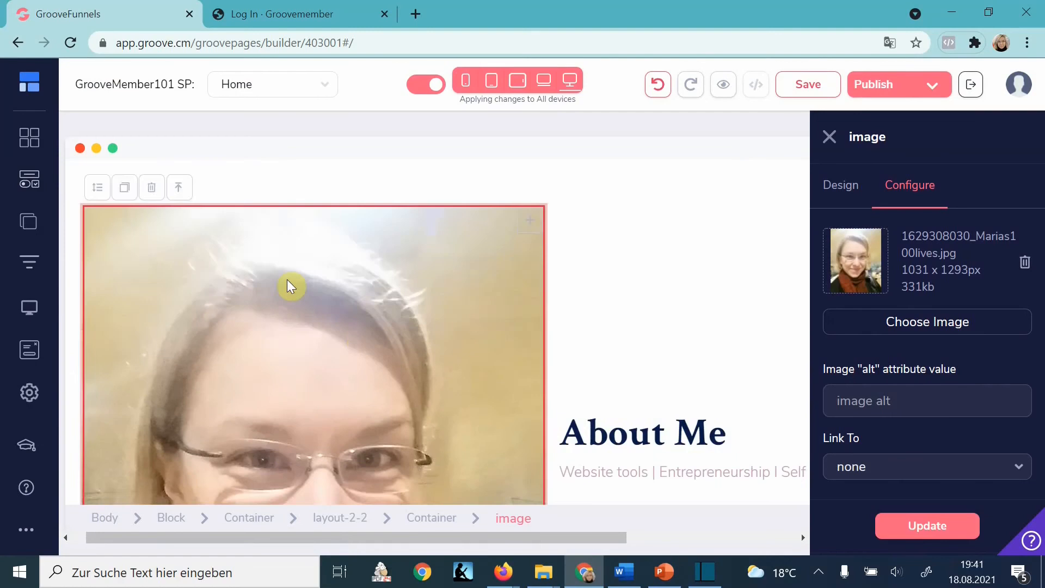
# Set the min-width of the portrait image in the "About Me" section to 20rem
pyautogui.scroll(-2, 282, 278)
pyautogui.click(219, 283)
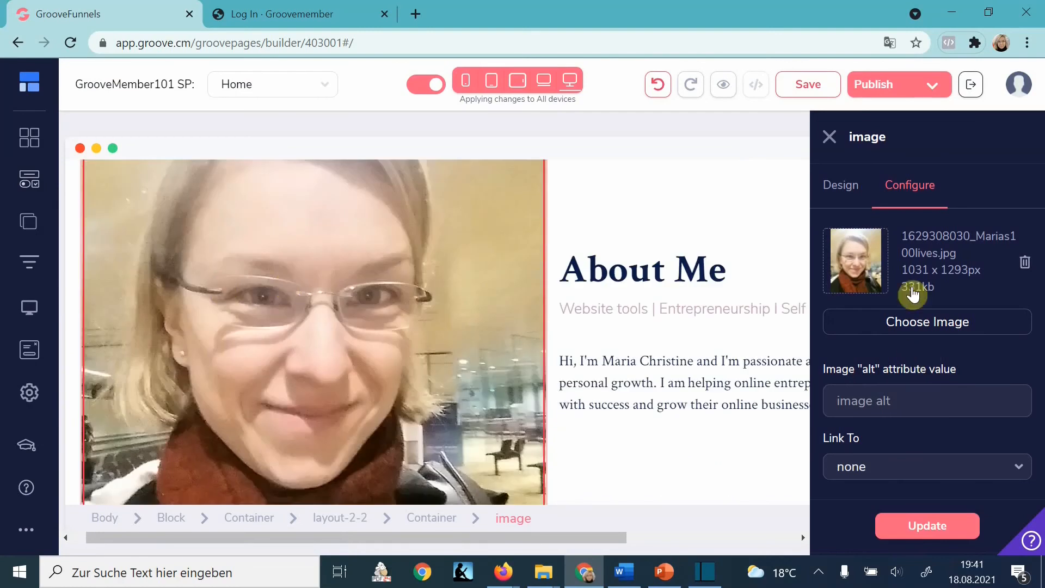
pyautogui.click(843, 183)
pyautogui.scroll(-4, 903, 452)
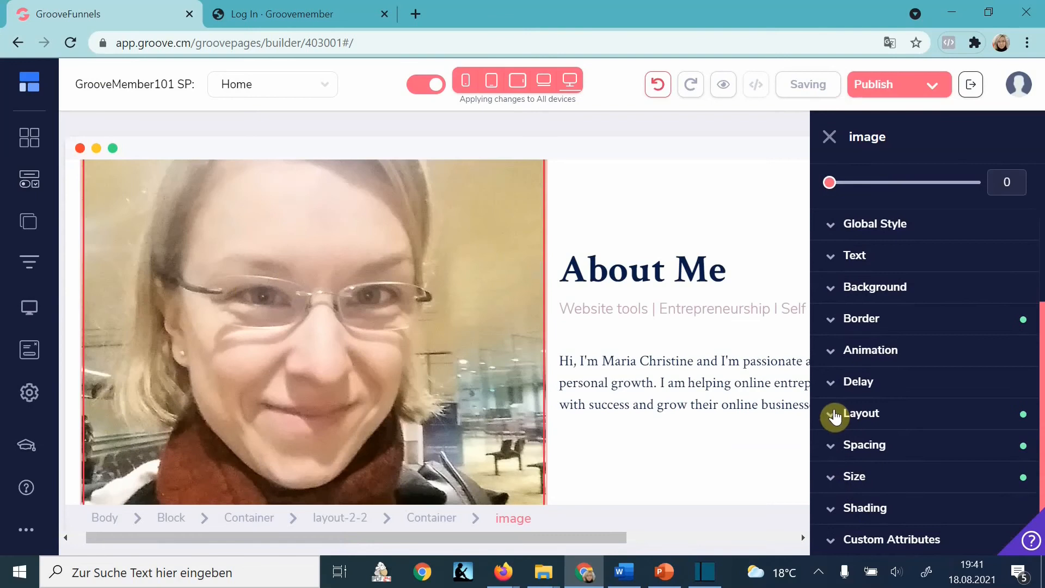
pyautogui.click(828, 479)
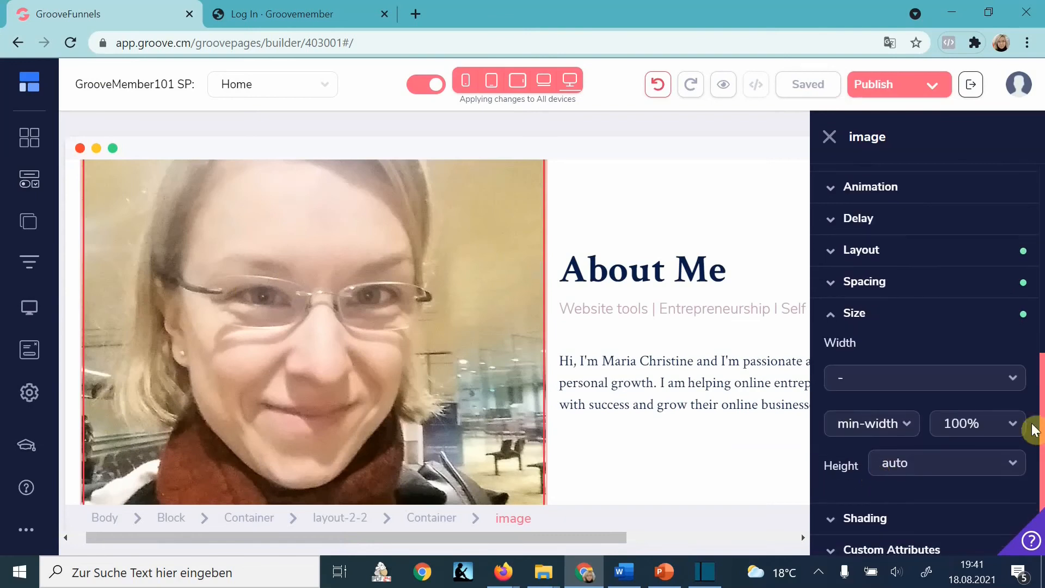
pyautogui.click(1007, 424)
pyautogui.scroll(-2, 972, 479)
pyautogui.click(965, 459)
pyautogui.scroll(2, 514, 342)
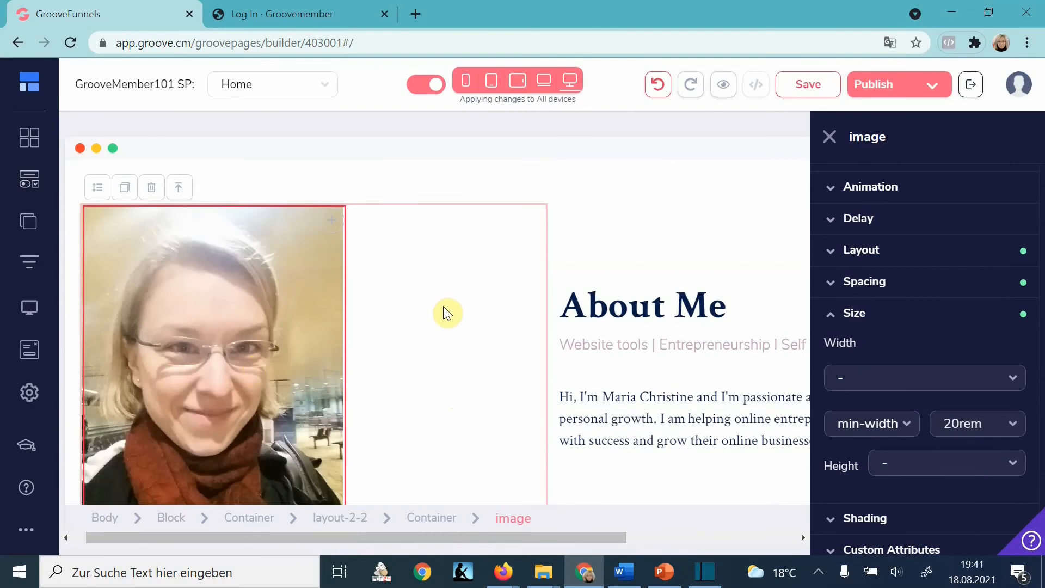
# Try centre secondary alignment on the container holding the portrait image and return it to left alignment
pyautogui.click(470, 338)
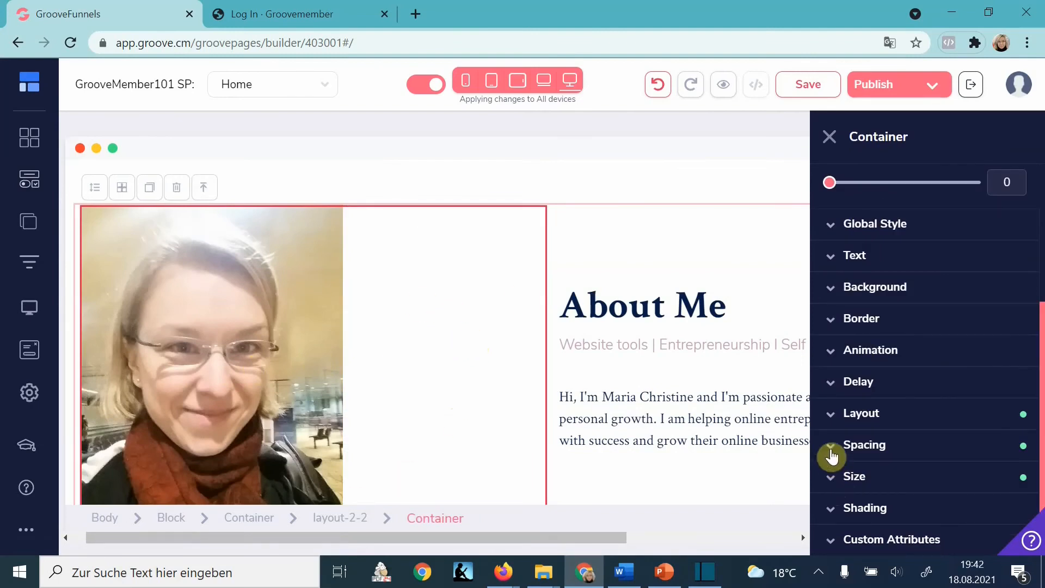
pyautogui.click(833, 415)
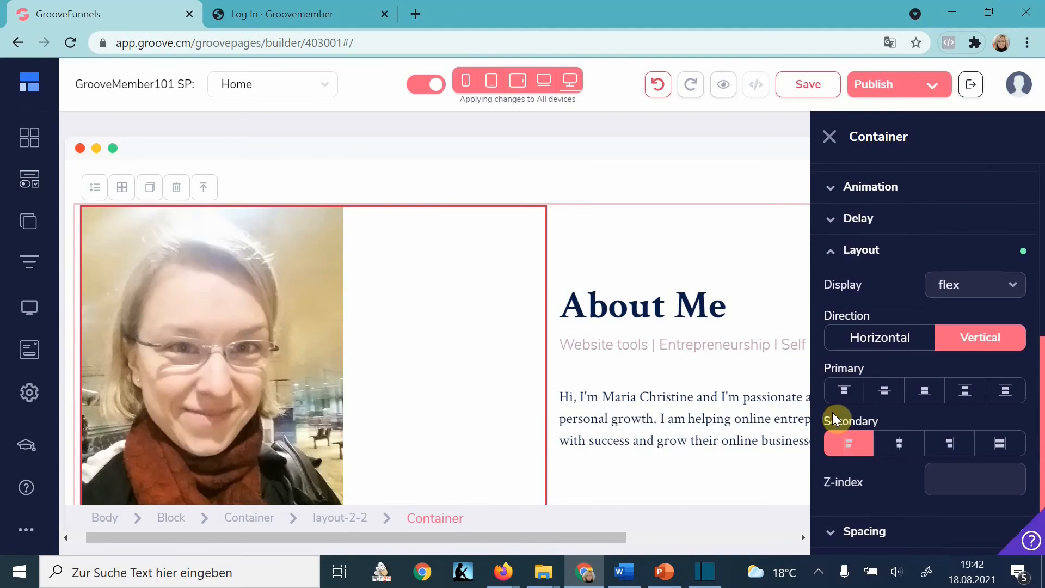
pyautogui.click(902, 448)
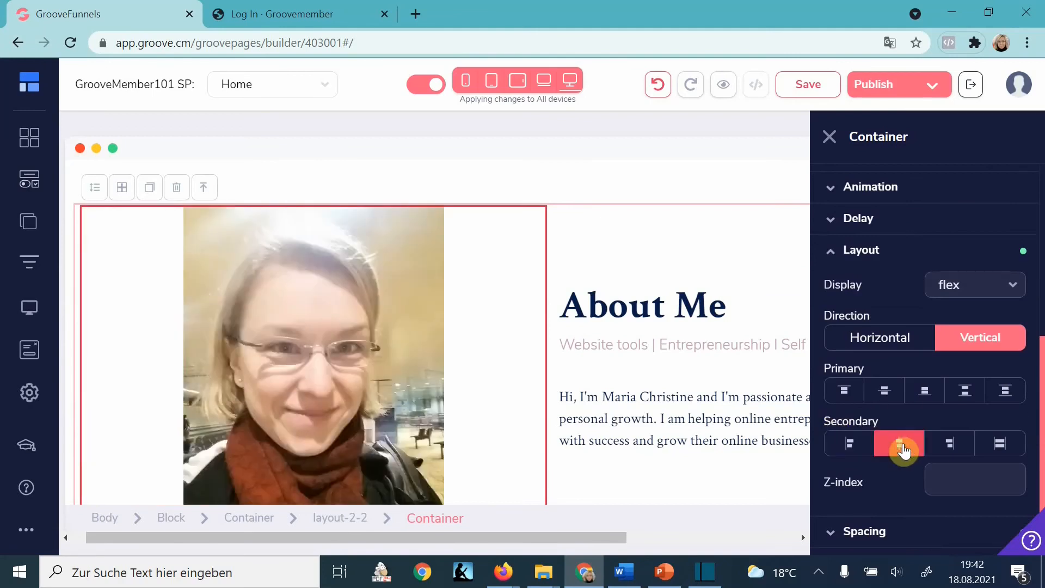
pyautogui.click(849, 443)
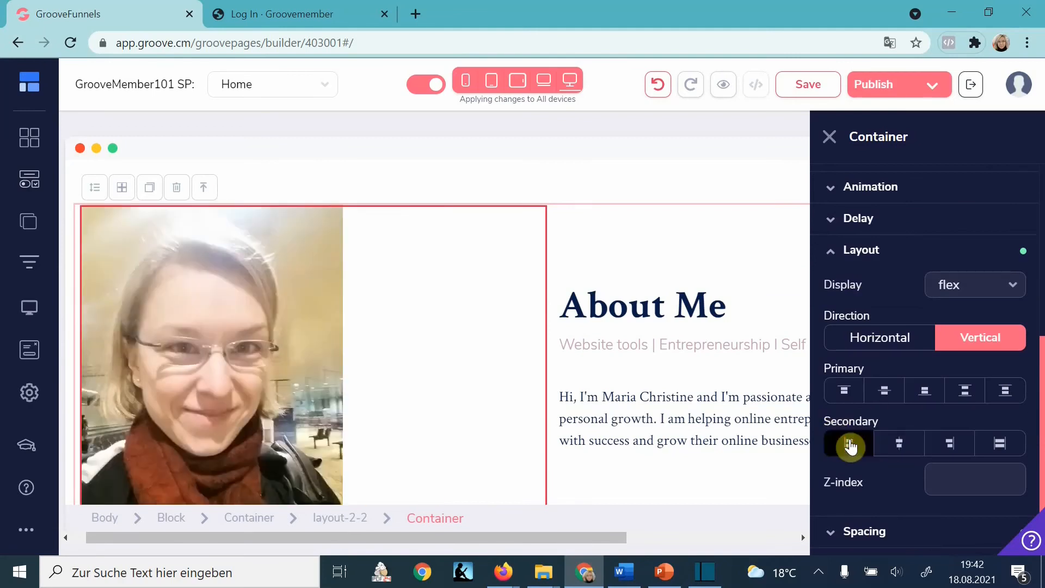
# Examine the layout settings of the portrait image in the "About Me" section
pyautogui.click(831, 250)
pyautogui.click(294, 329)
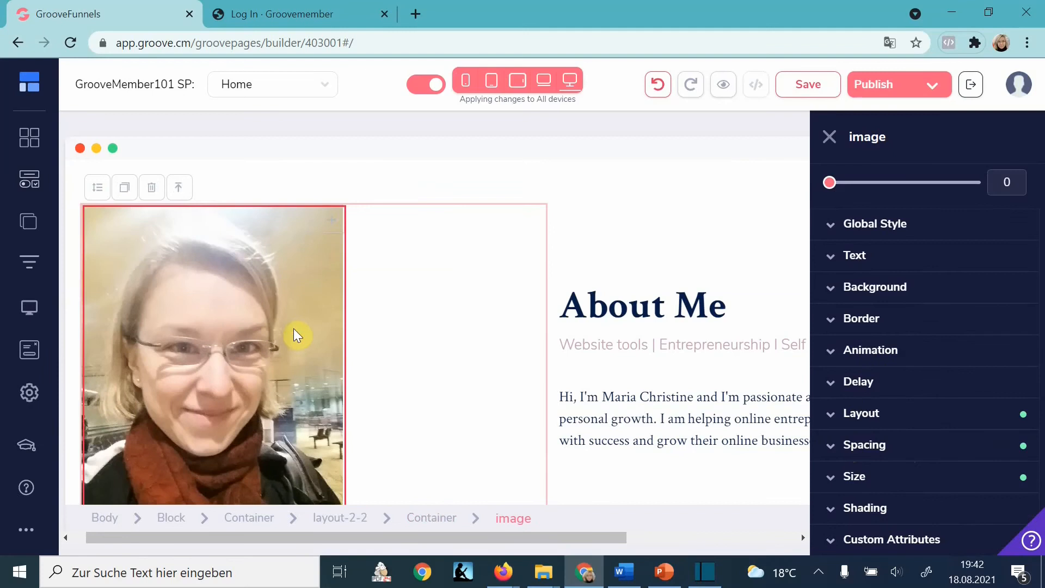
pyautogui.click(834, 416)
pyautogui.scroll(-2, 871, 414)
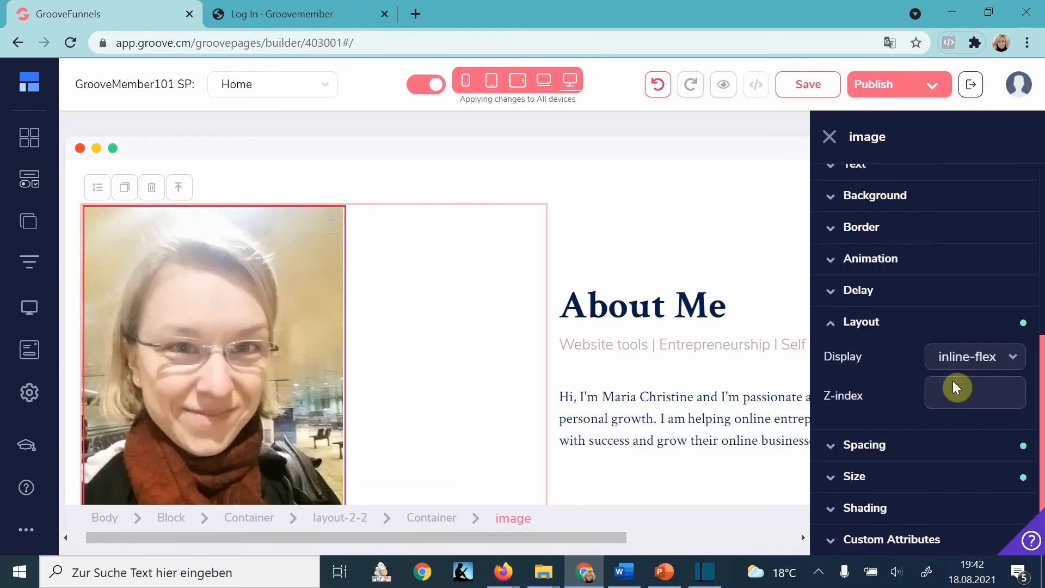
pyautogui.click(424, 462)
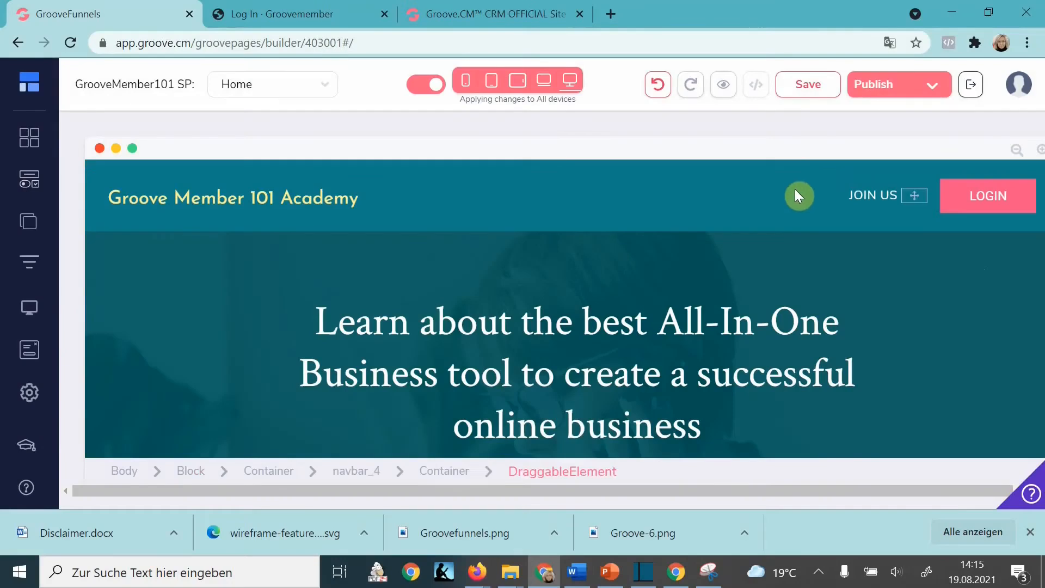
# Review the page sections from the header through the academy offer and "About Groove" to the "Join Groove" button
pyautogui.click(780, 205)
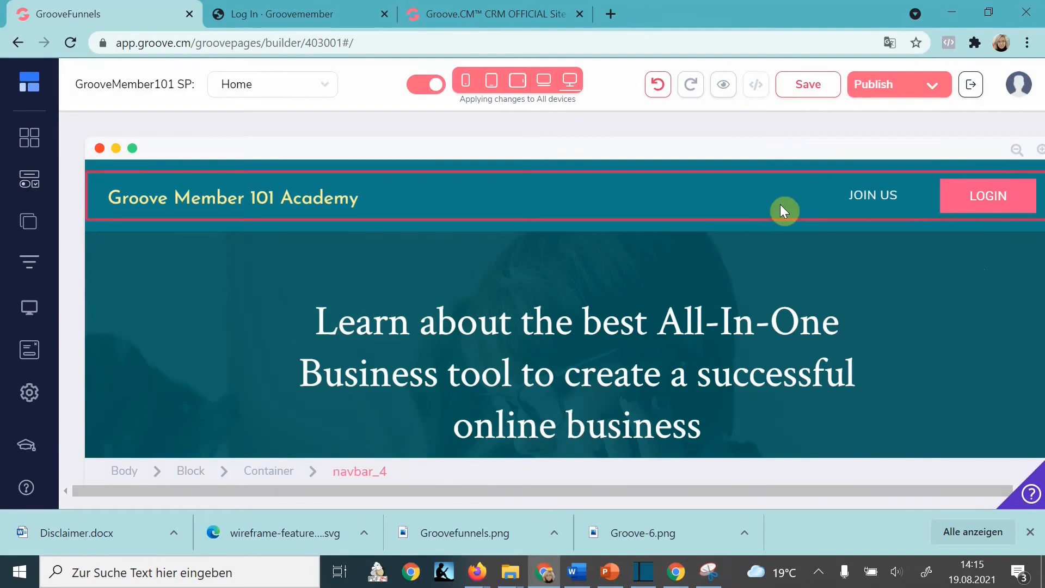
pyautogui.click(613, 392)
pyautogui.scroll(-3, 614, 392)
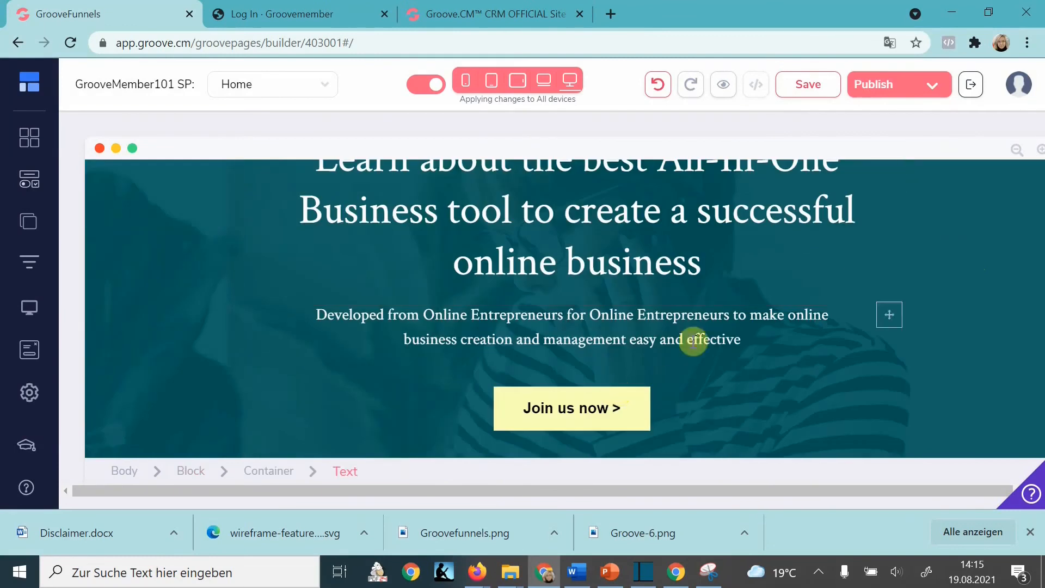
pyautogui.scroll(-3, 696, 409)
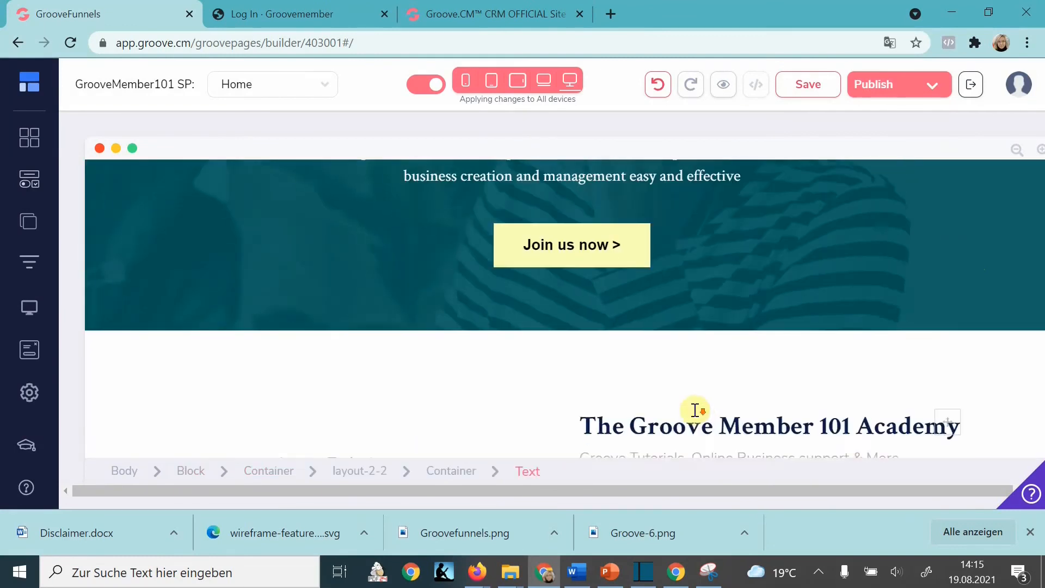
pyautogui.scroll(-2, 599, 414)
pyautogui.scroll(-2, 508, 414)
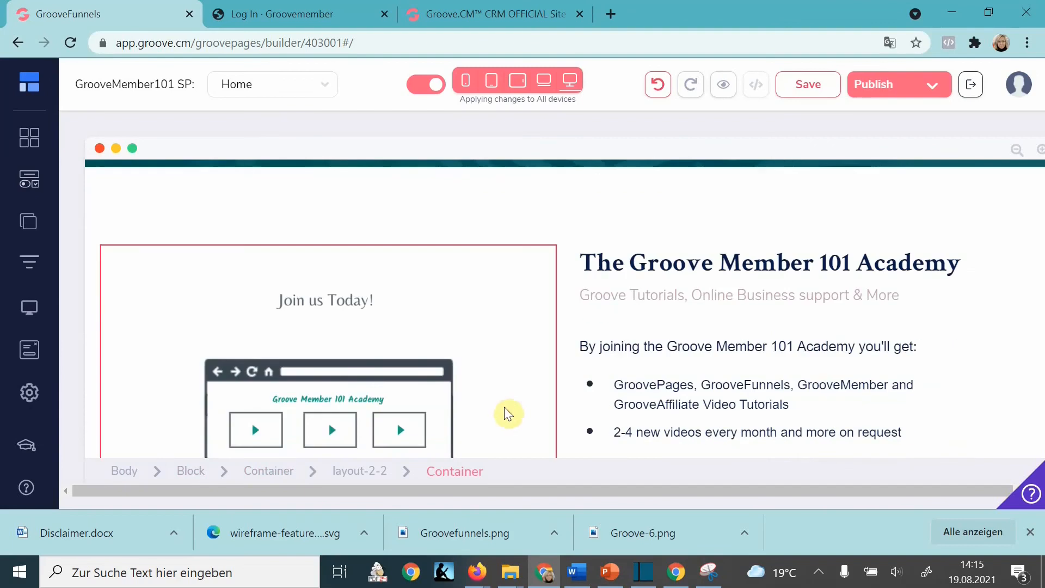
pyautogui.scroll(-8, 385, 392)
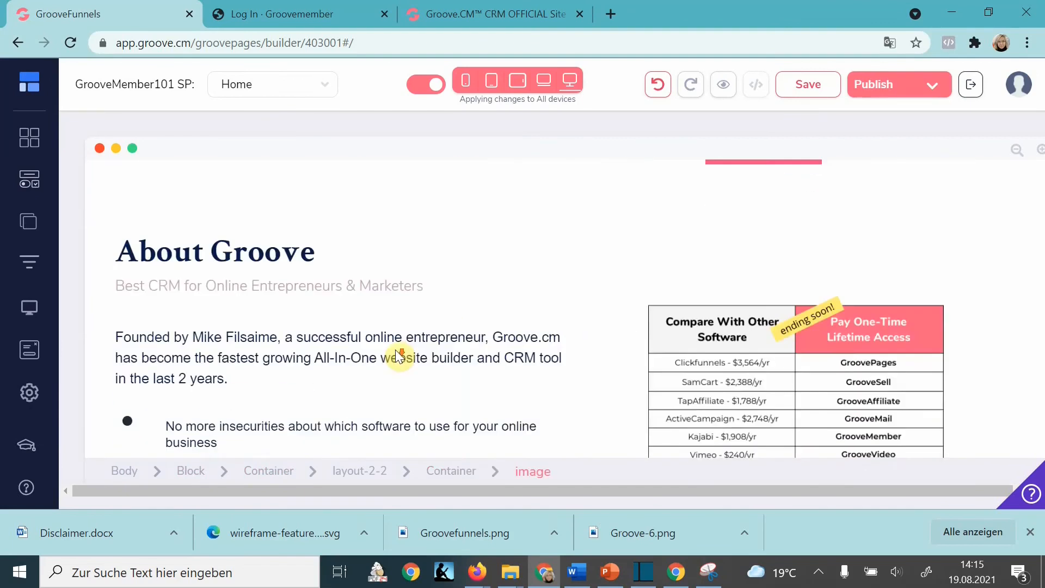
pyautogui.scroll(-6, 400, 357)
pyautogui.scroll(9, 700, 333)
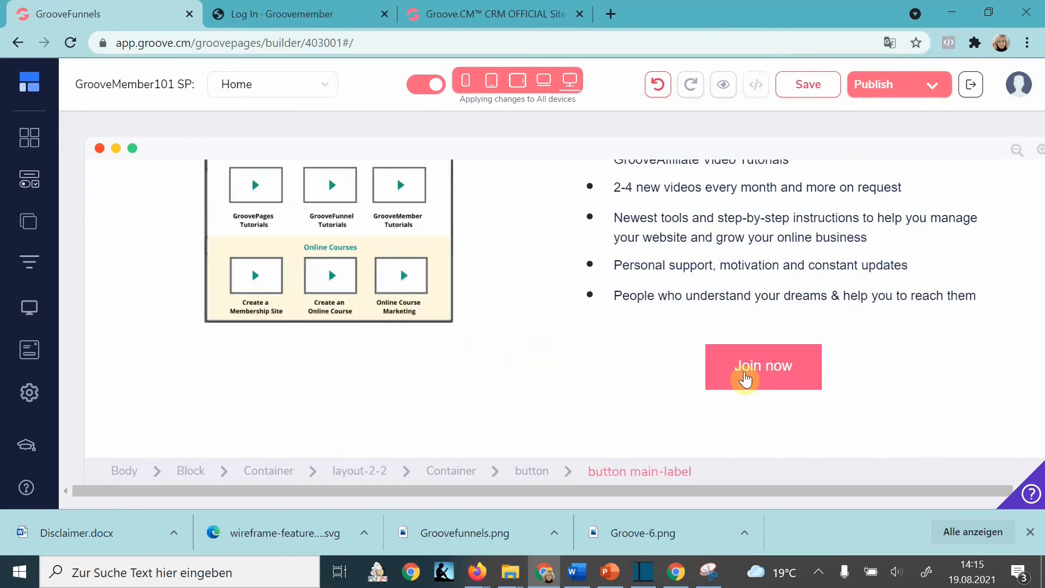
pyautogui.scroll(-5, 460, 381)
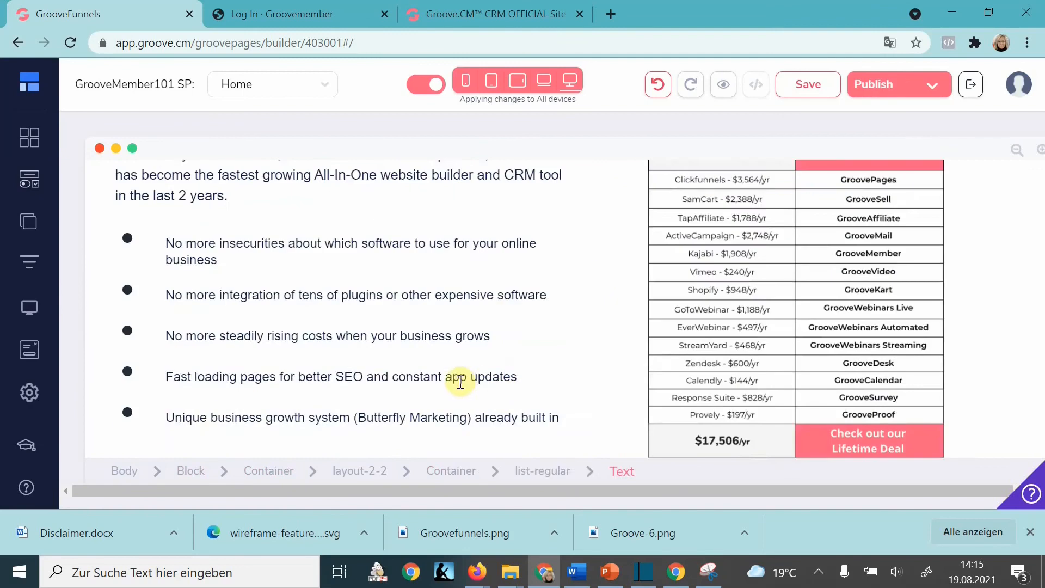
pyautogui.scroll(-5, 460, 381)
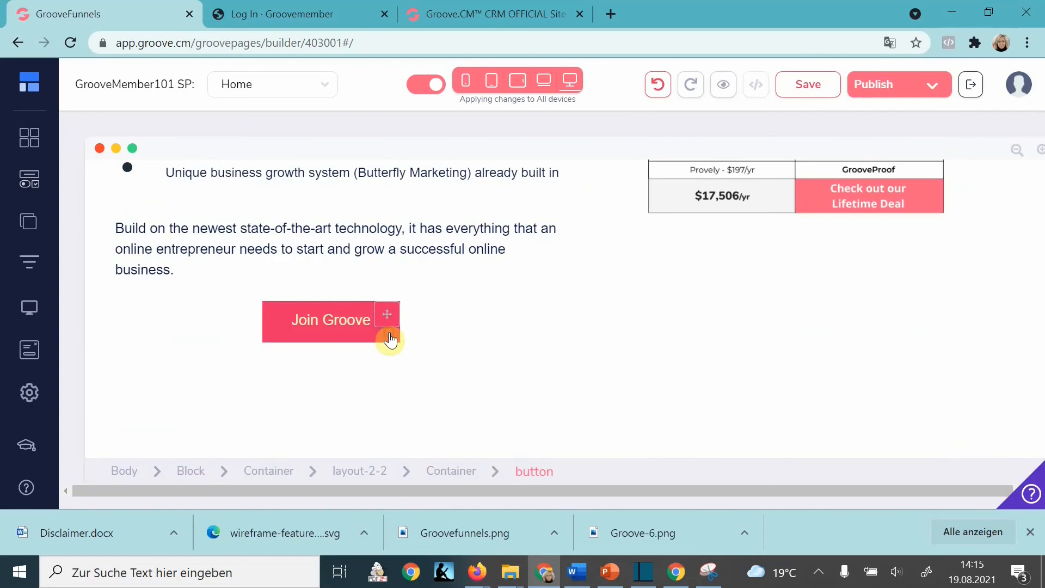
# Copy the hex code #ea2e66 from the hover-state background colour of the "Join Groove" button
pyautogui.click(387, 338)
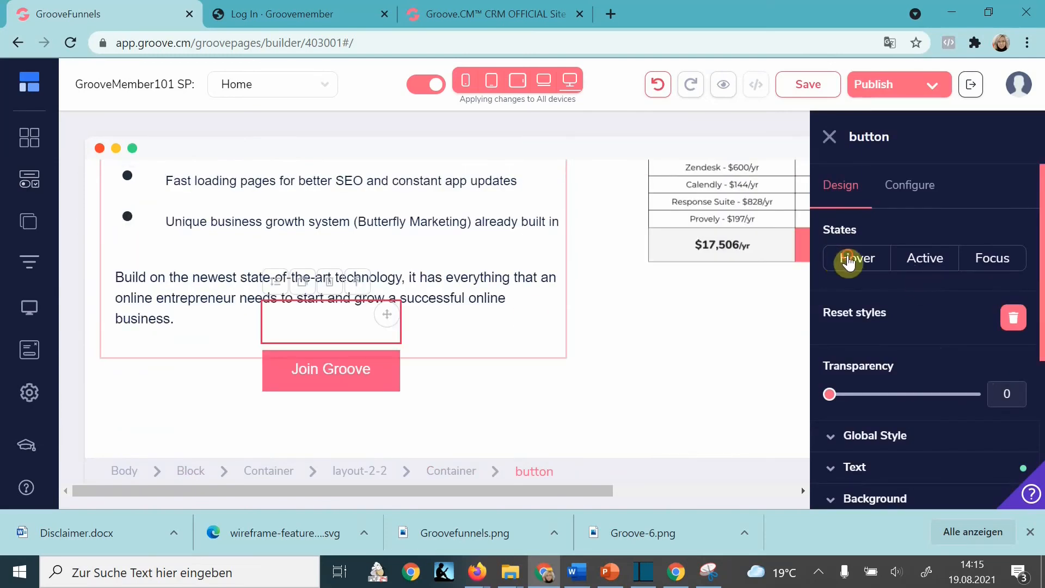
pyautogui.scroll(-3, 871, 363)
pyautogui.click(869, 337)
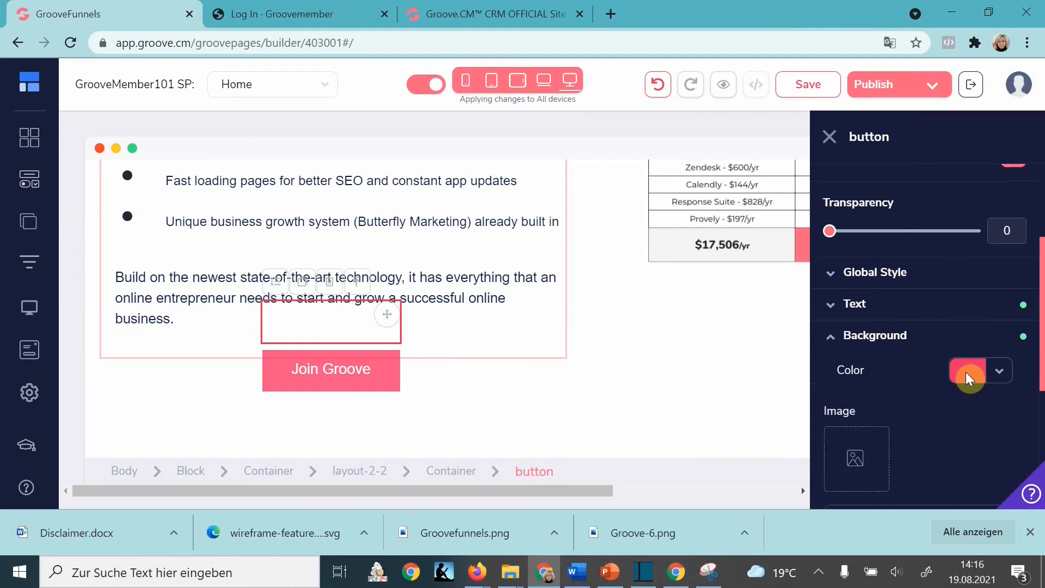
pyautogui.click(967, 379)
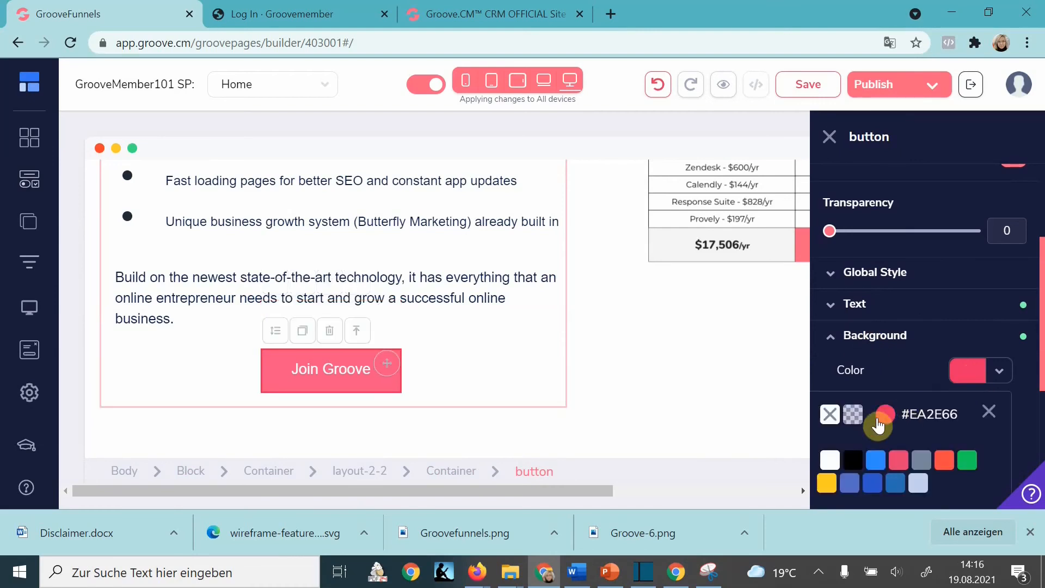
pyautogui.click(885, 422)
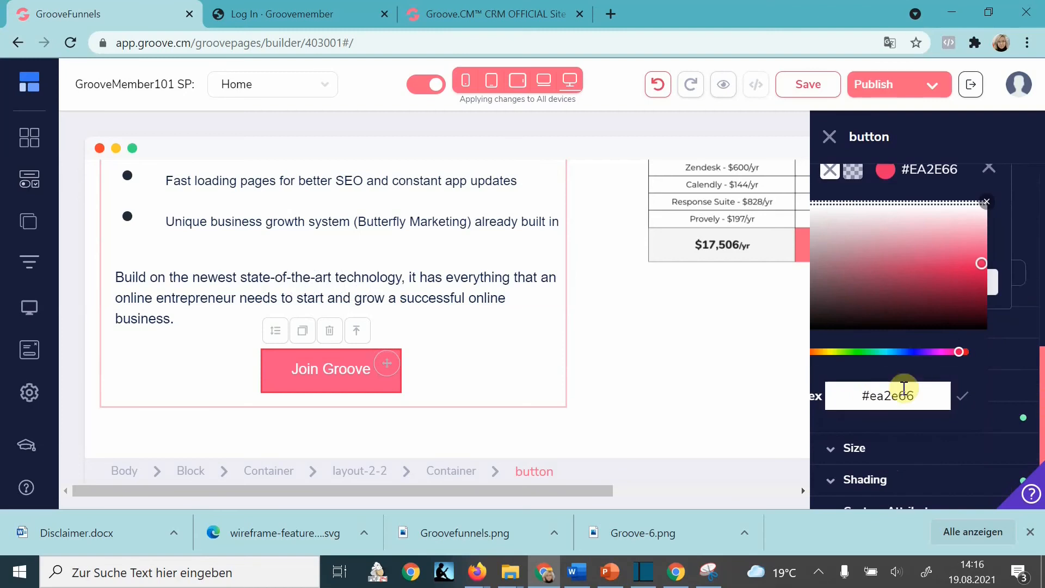
pyautogui.moveTo(903, 391); pyautogui.dragTo(837, 392)
pyautogui.hotkey('ctrl', 'c')
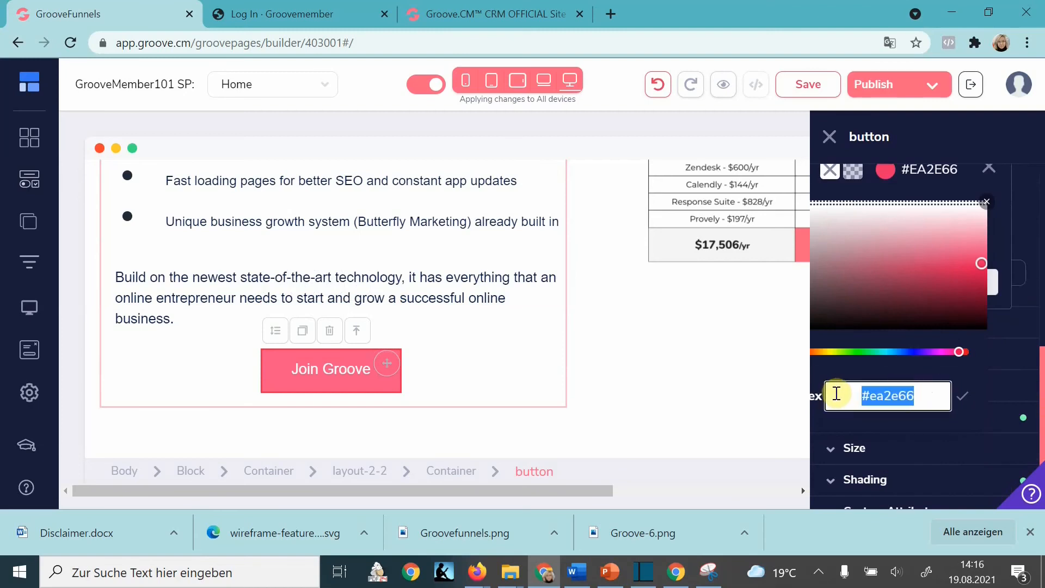
# Set the hover-state background colour of the "Join now" button above "About Groove" to #ea2e66 and close its settings
pyautogui.scroll(-1, 743, 329)
pyautogui.click(743, 329)
pyautogui.scroll(10, 762, 289)
pyautogui.click(750, 198)
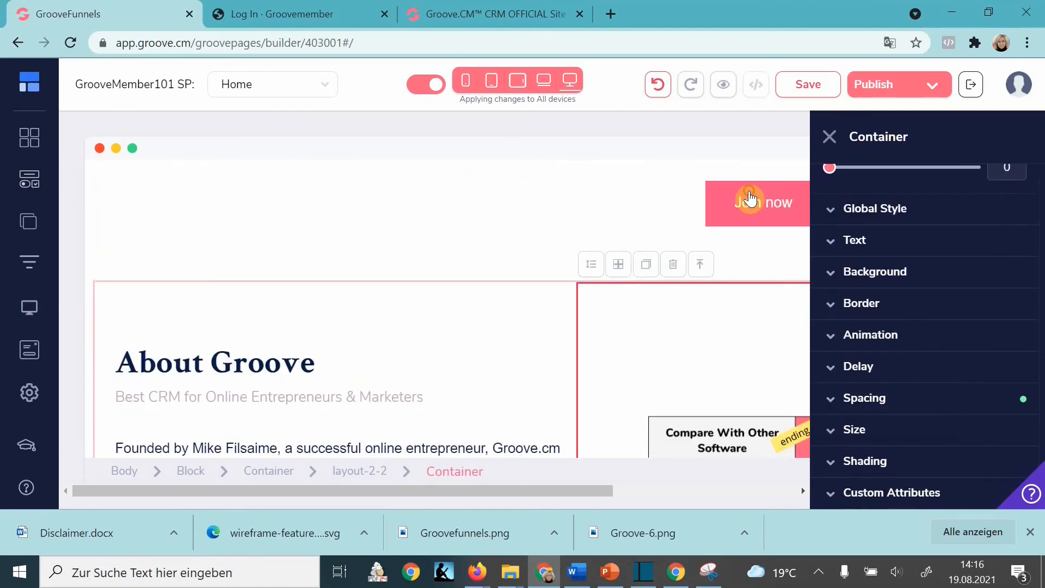
pyautogui.scroll(4, 898, 272)
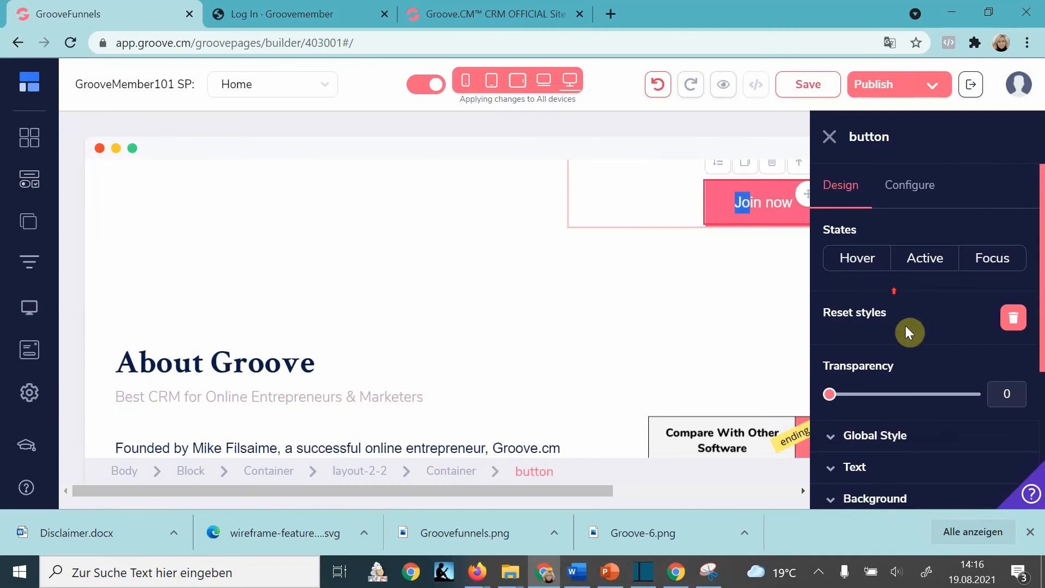
pyautogui.click(853, 263)
pyautogui.scroll(-4, 905, 381)
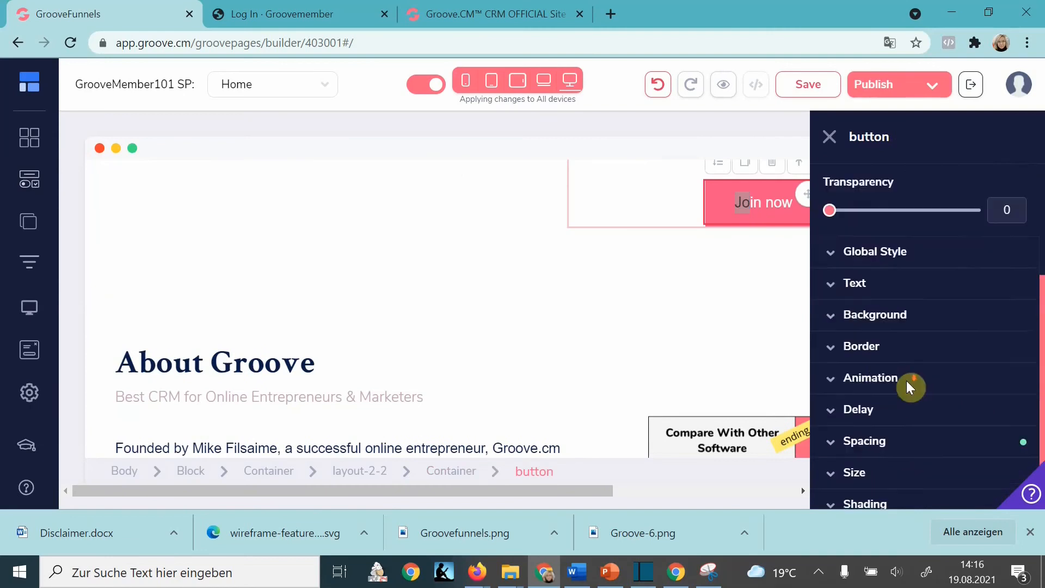
pyautogui.click(871, 272)
pyautogui.click(961, 318)
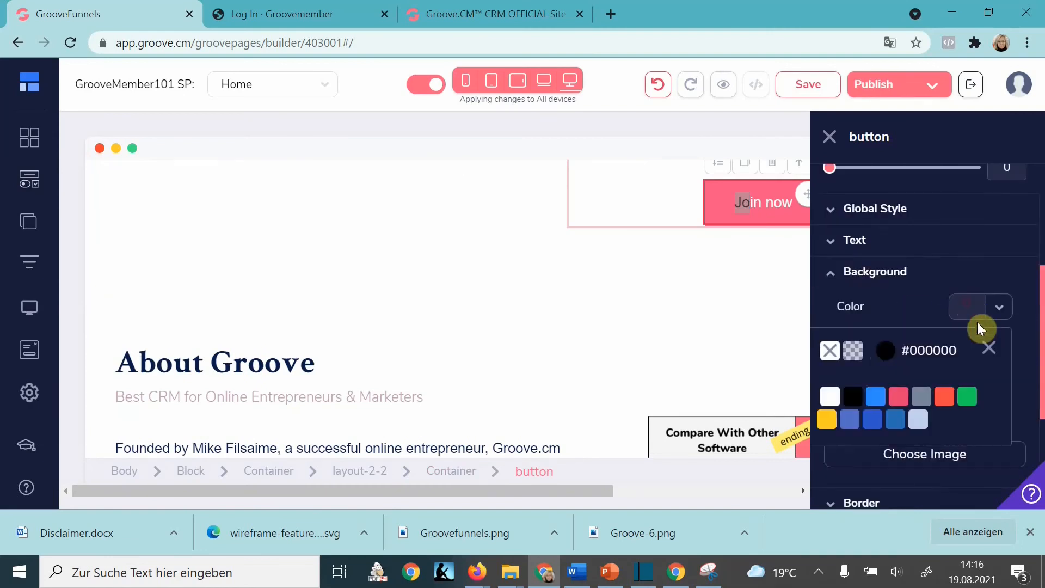
pyautogui.click(885, 351)
pyautogui.scroll(-3, 896, 417)
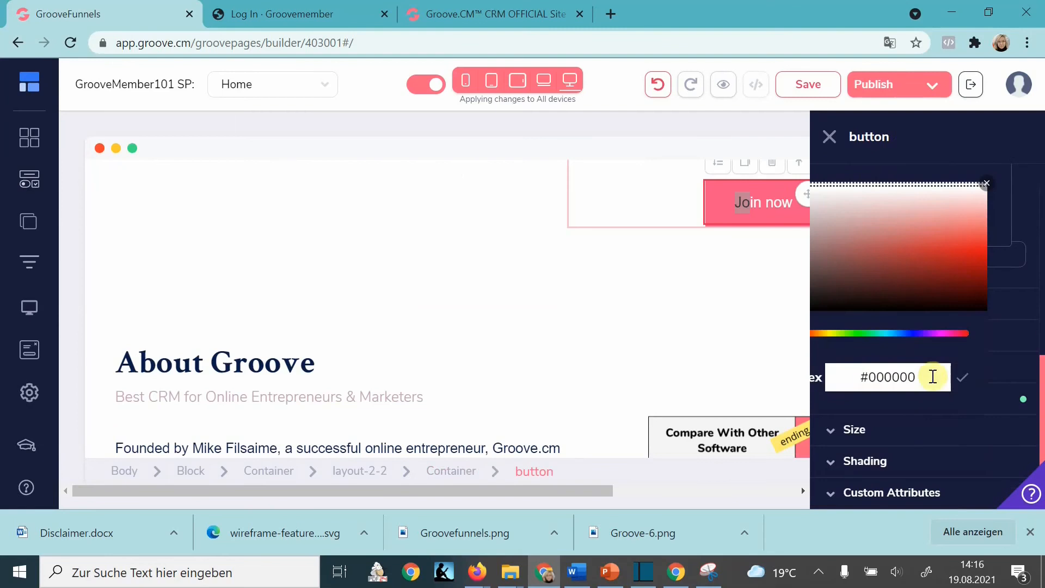
pyautogui.moveTo(928, 376); pyautogui.dragTo(815, 377)
pyautogui.hotkey('ctrl', 'v')
pyautogui.click(963, 381)
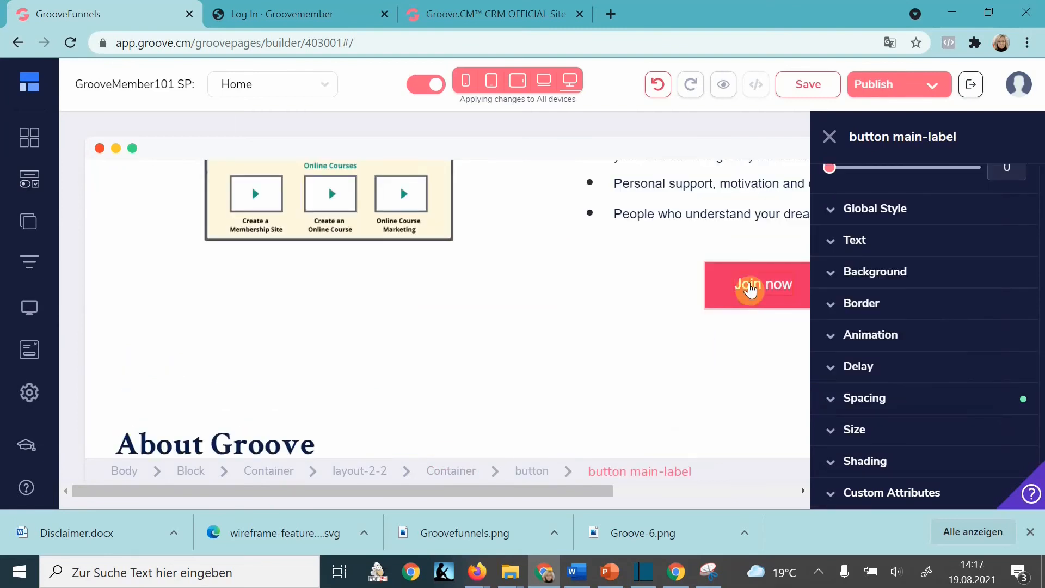
pyautogui.click(830, 137)
# Review the "About Groove" section with its comparison table and the "Download Your Free Online Business Starter Kit" form block
pyautogui.scroll(-7, 695, 321)
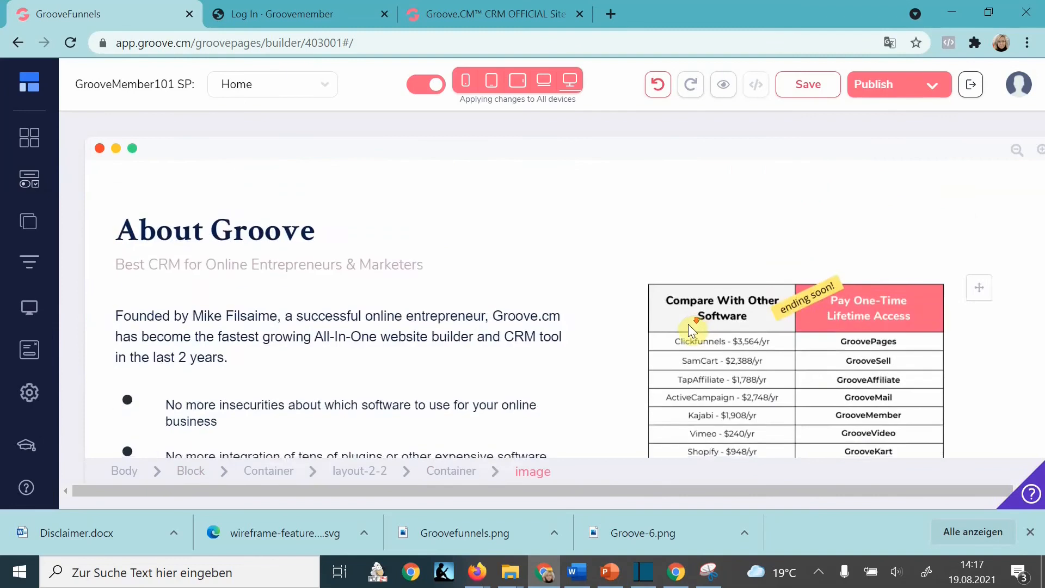
pyautogui.scroll(2, 604, 372)
pyautogui.scroll(2, 603, 372)
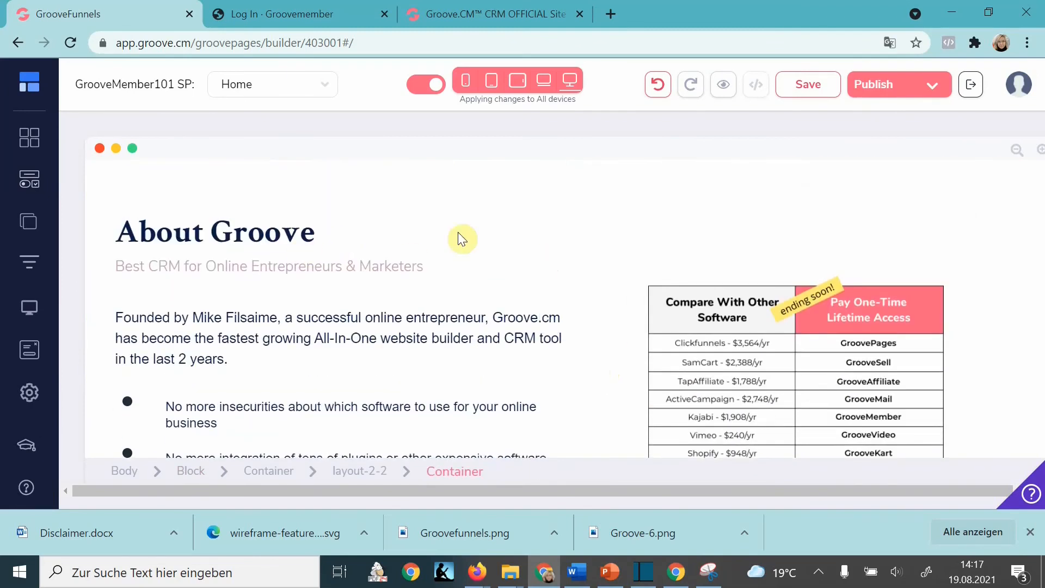
pyautogui.scroll(2, 414, 256)
pyautogui.scroll(-4, 679, 354)
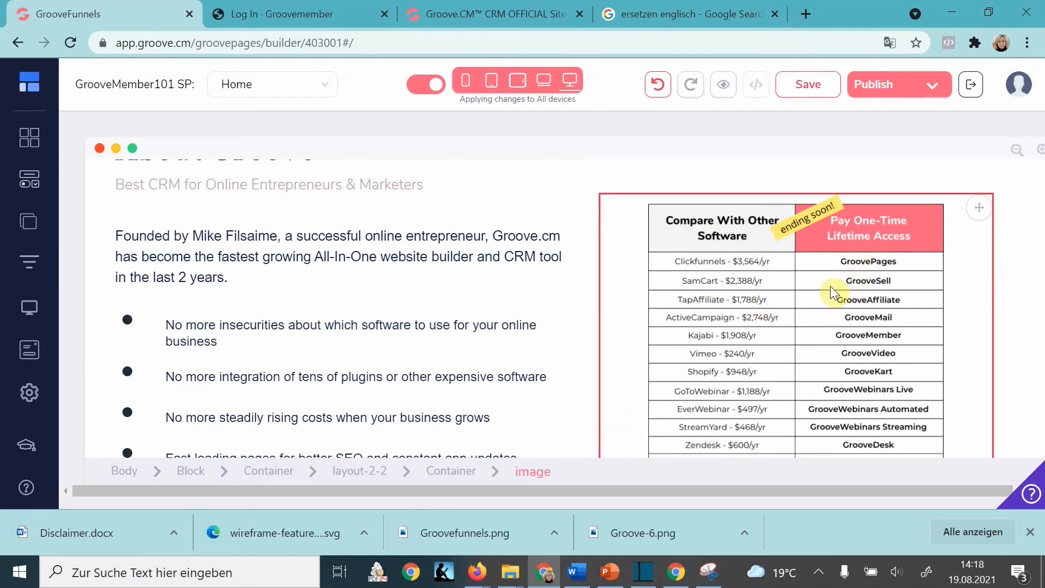
pyautogui.scroll(-15, 546, 334)
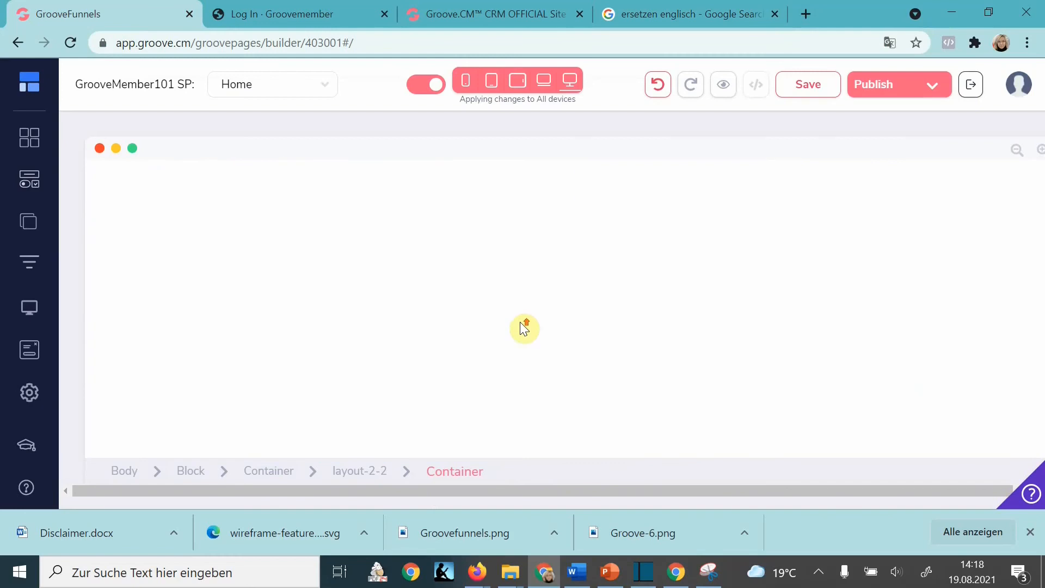
pyautogui.scroll(1, 544, 337)
pyautogui.scroll(-2, 599, 360)
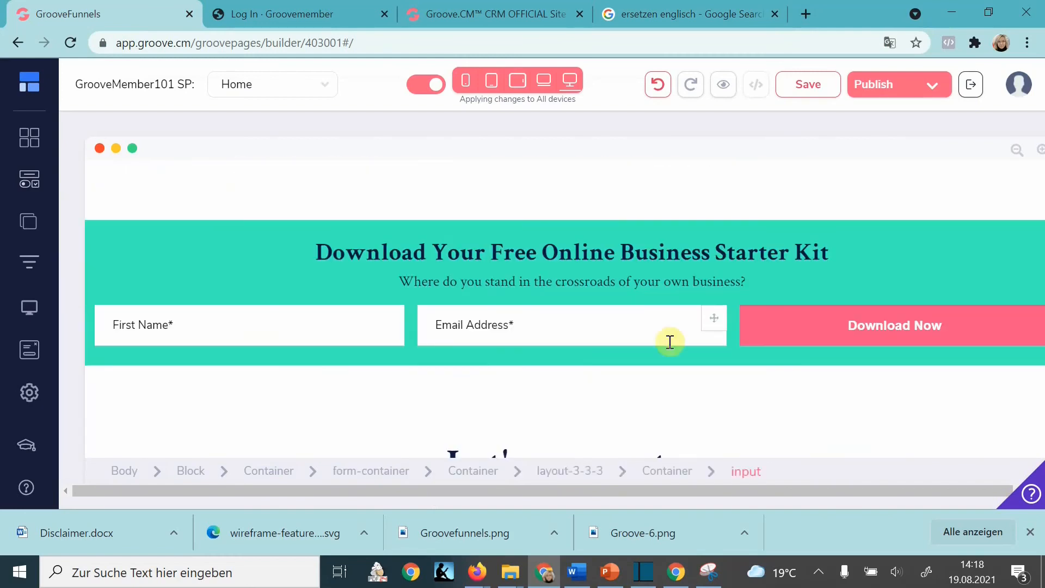
pyautogui.click(912, 240)
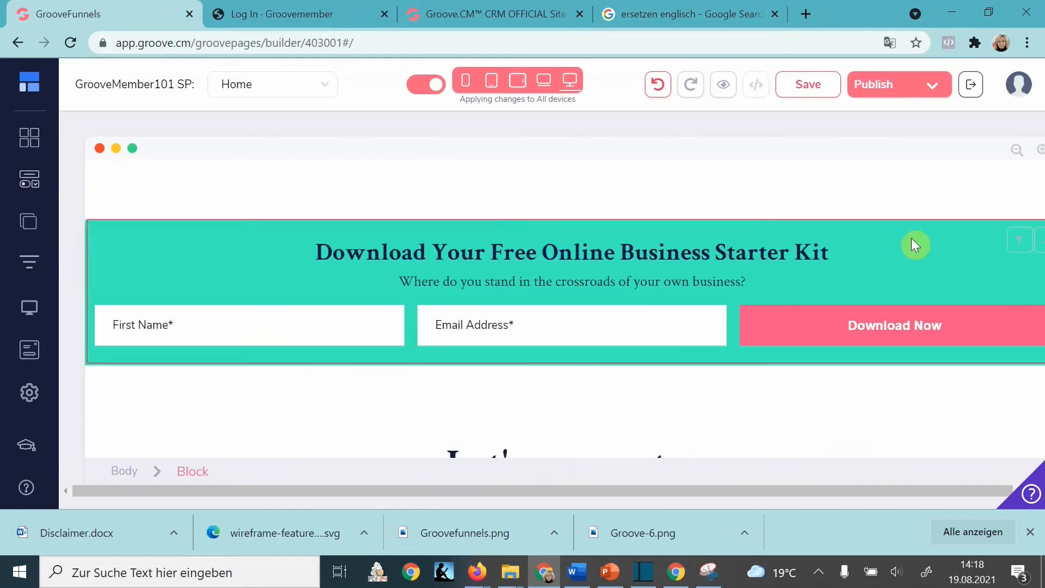
pyautogui.click(195, 240)
pyautogui.click(473, 243)
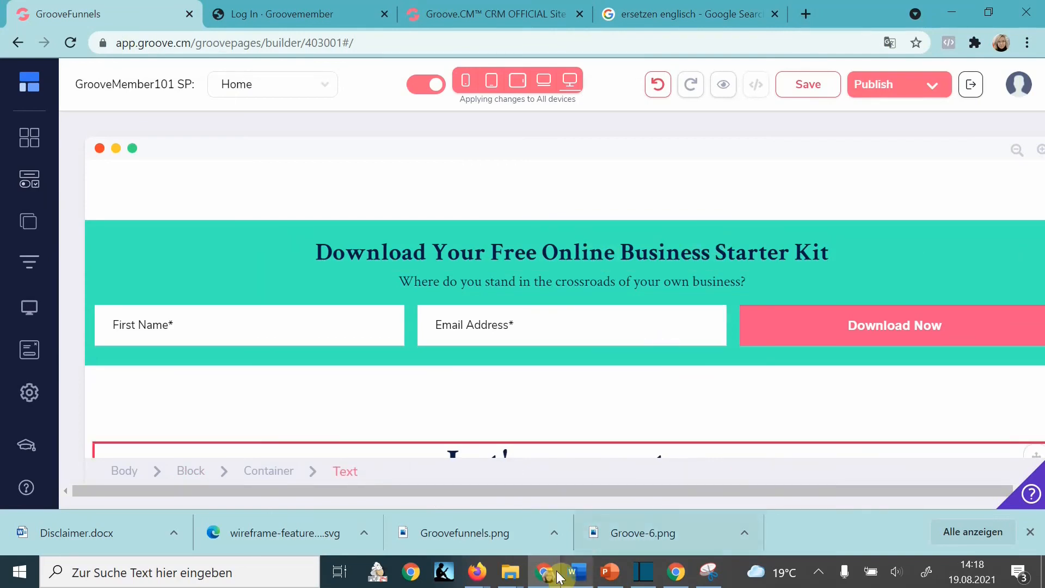
# Switch to File Explorer, view the Word document on the 7 most common mistakes of online course creators in Tripwires, and return to the page builder
pyautogui.moveTo(516, 579)
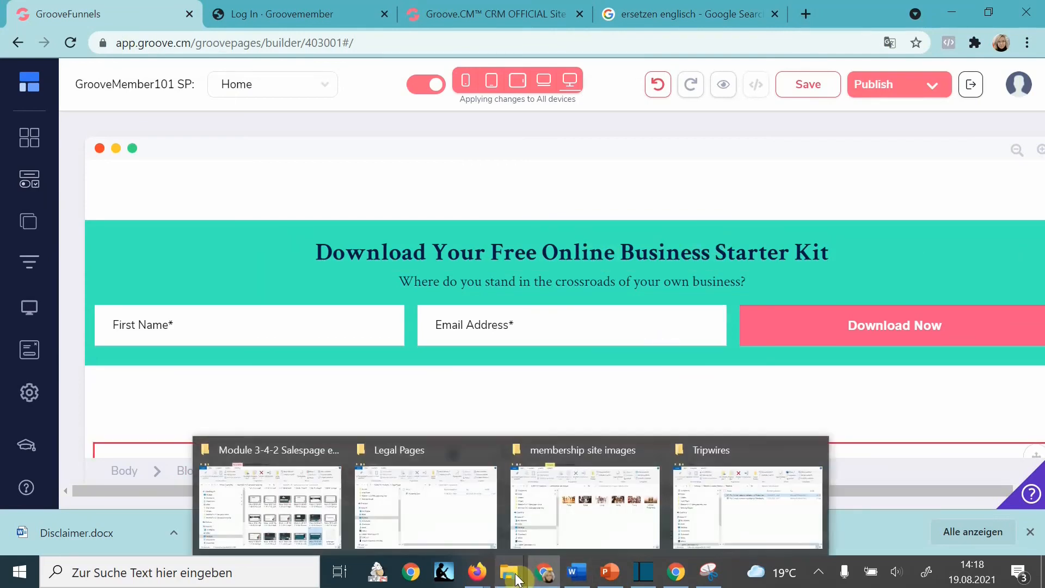
pyautogui.click(780, 504)
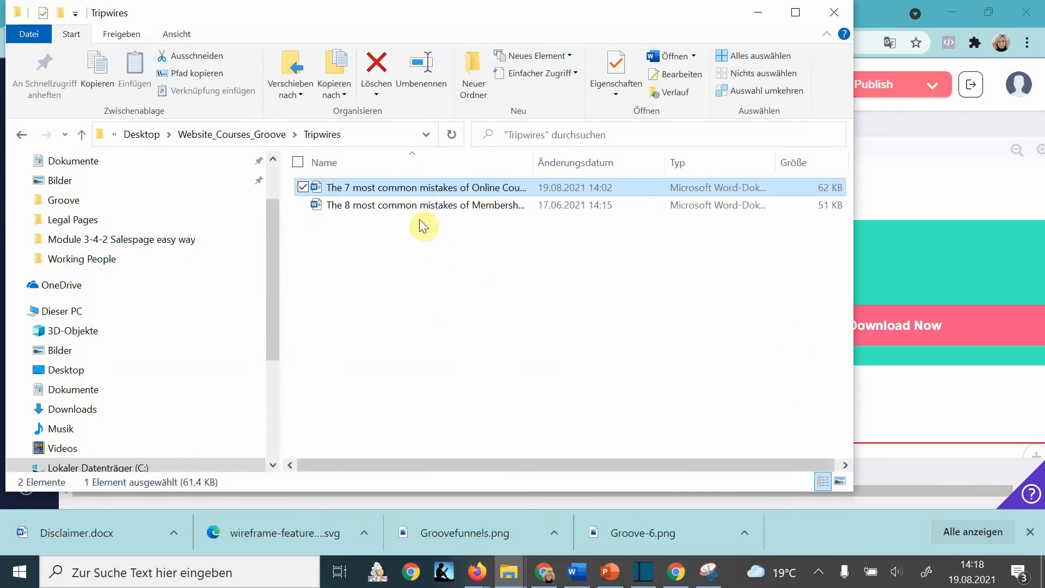
pyautogui.doubleClick(406, 188)
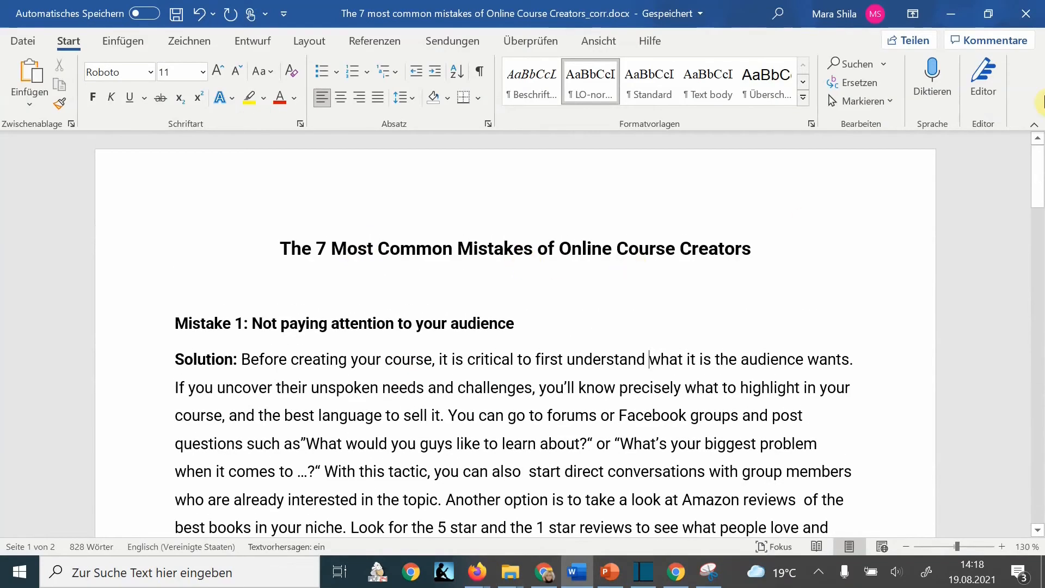
pyautogui.click(1026, 13)
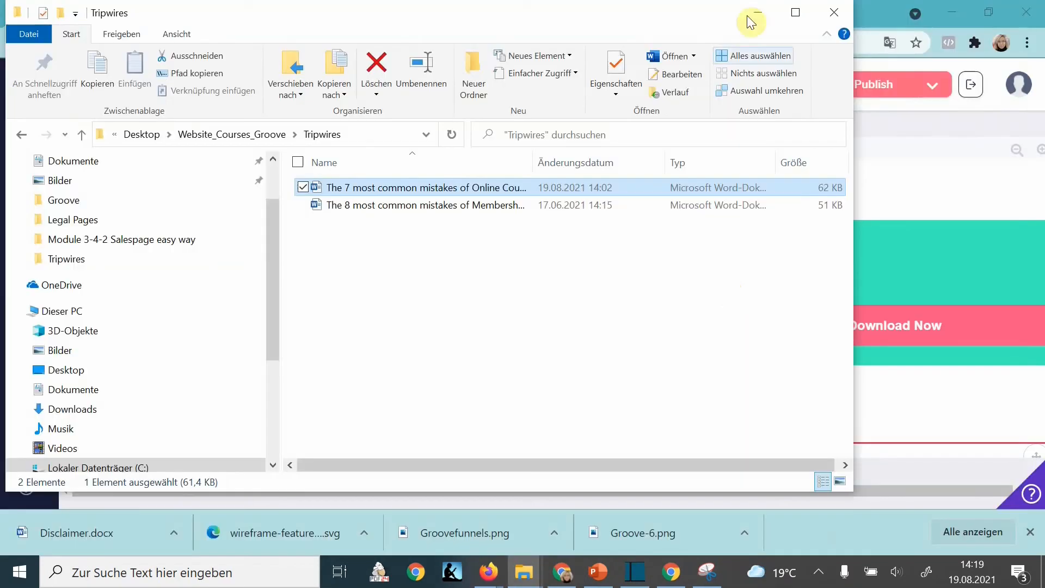
pyautogui.click(752, 13)
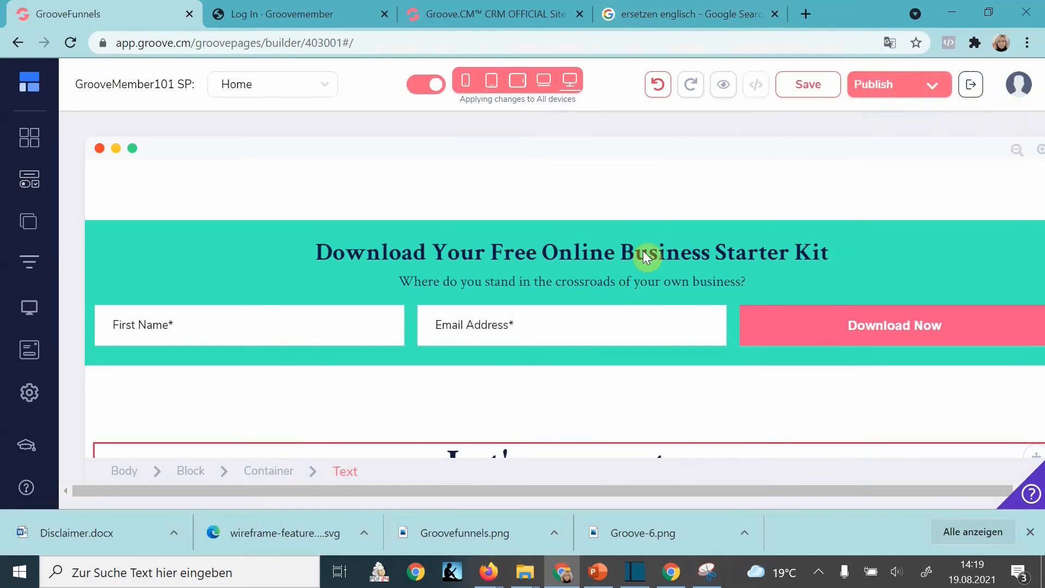
# Replace the download form heading with "The 7 most common mistakes of Online Course Creators"
pyautogui.scroll(-1, 642, 250)
pyautogui.scroll(1, 643, 251)
pyautogui.moveTo(488, 250); pyautogui.dragTo(844, 252)
pyautogui.click(845, 252)
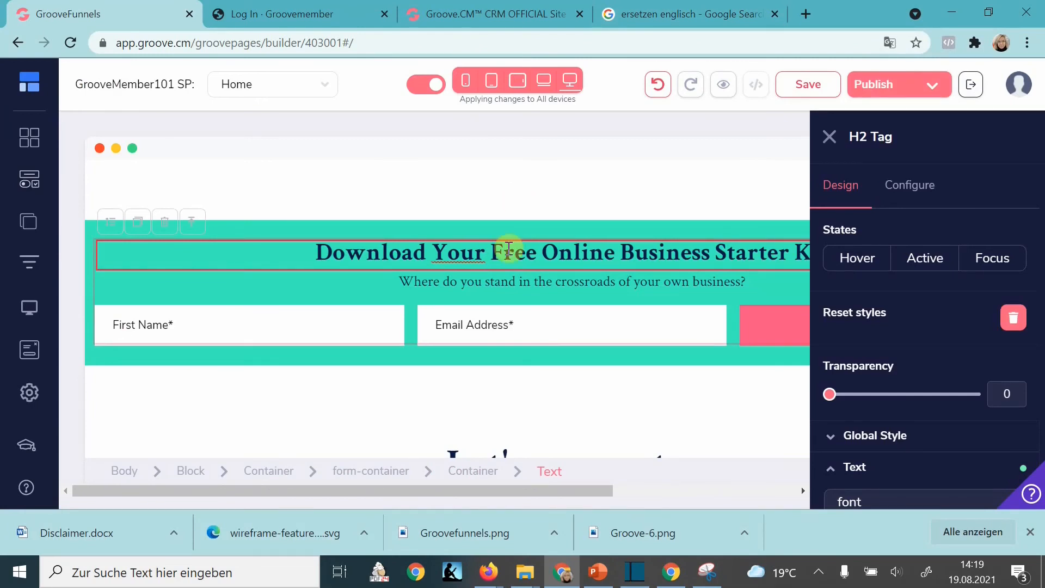
pyautogui.moveTo(490, 251); pyautogui.dragTo(587, 252)
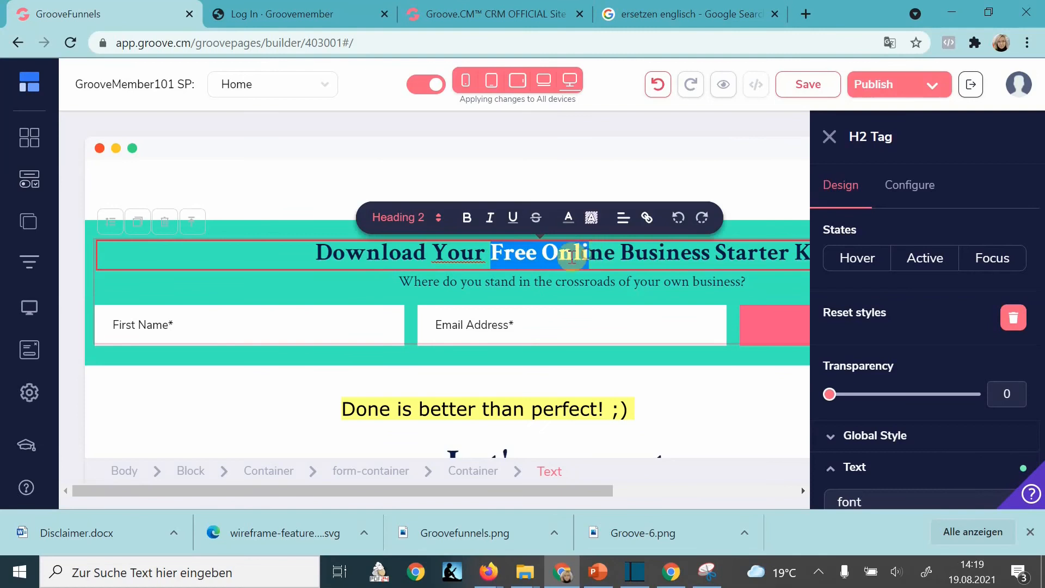
pyautogui.click(630, 250)
pyautogui.tripleClick(635, 250)
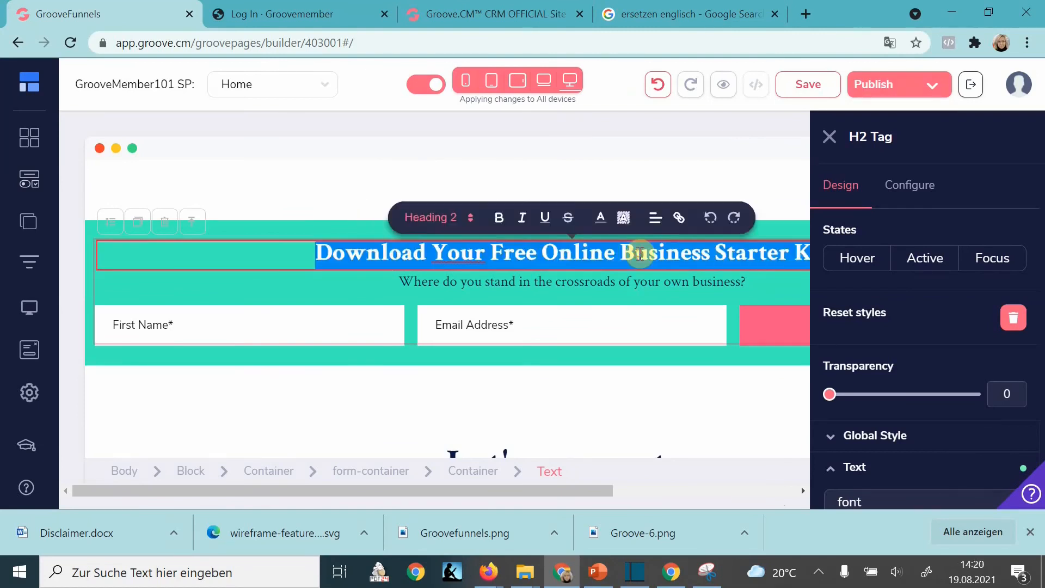
pyautogui.hotkey('ctrl', 'v')
# Change the text line under the download form heading to "Download the Free PDF!" and finish editing
pyautogui.write('Download')
pyautogui.write(' the Free PDF!')
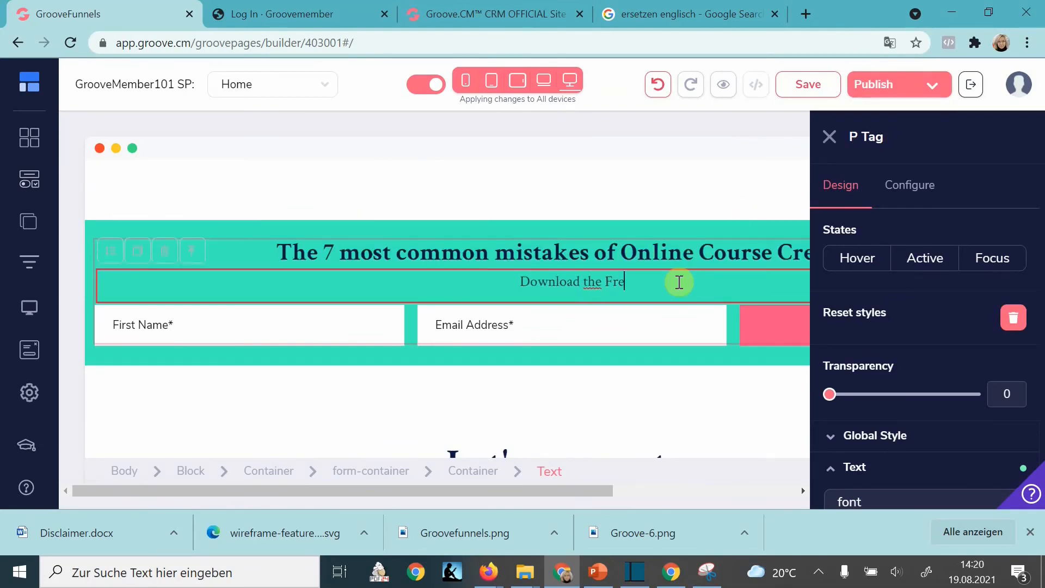
pyautogui.press('Escape')
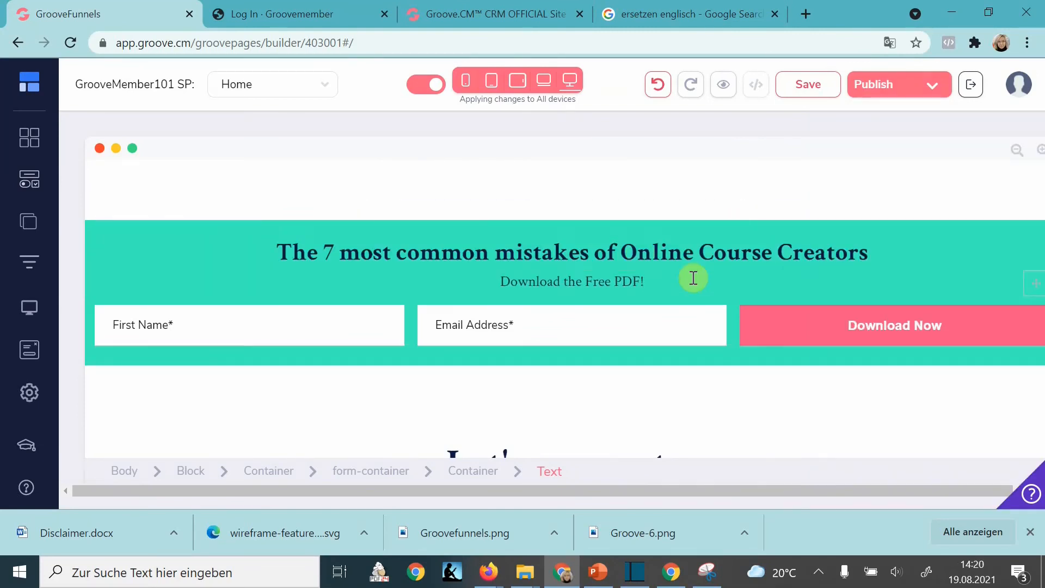
# Review the three service columns with their buttons, the founder introduction section and the footer of the Home page
pyautogui.scroll(-5, 671, 309)
pyautogui.scroll(-2, 671, 310)
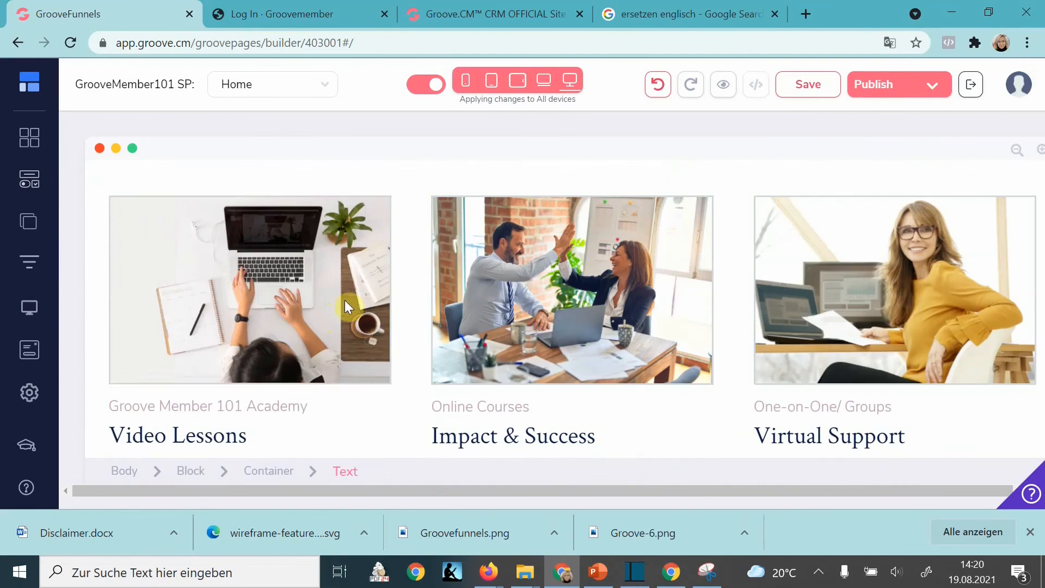
pyautogui.click(335, 315)
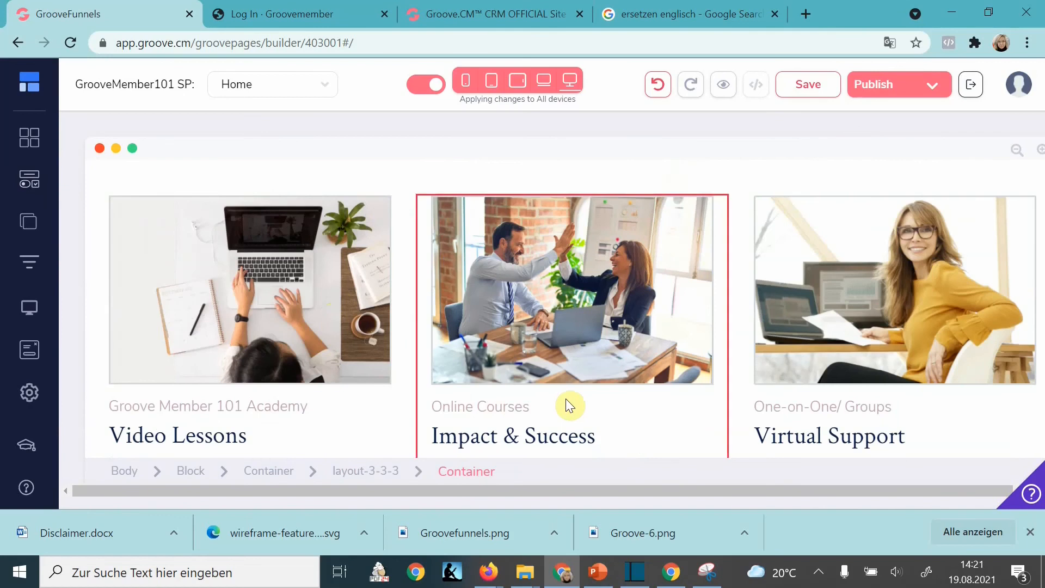
pyautogui.scroll(-3, 822, 269)
pyautogui.scroll(3, 829, 285)
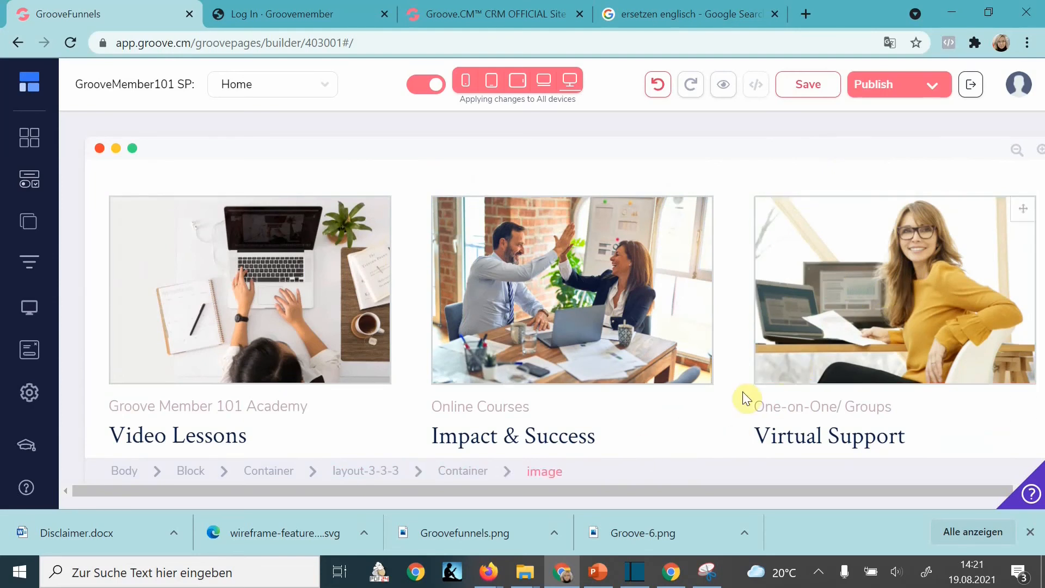
pyautogui.scroll(-1, 731, 424)
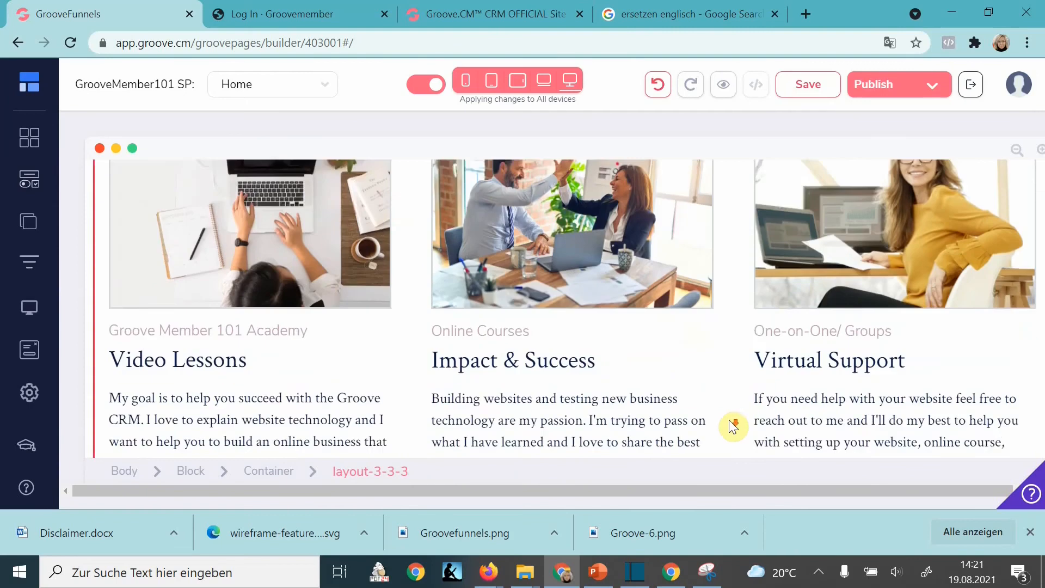
pyautogui.scroll(-3, 728, 420)
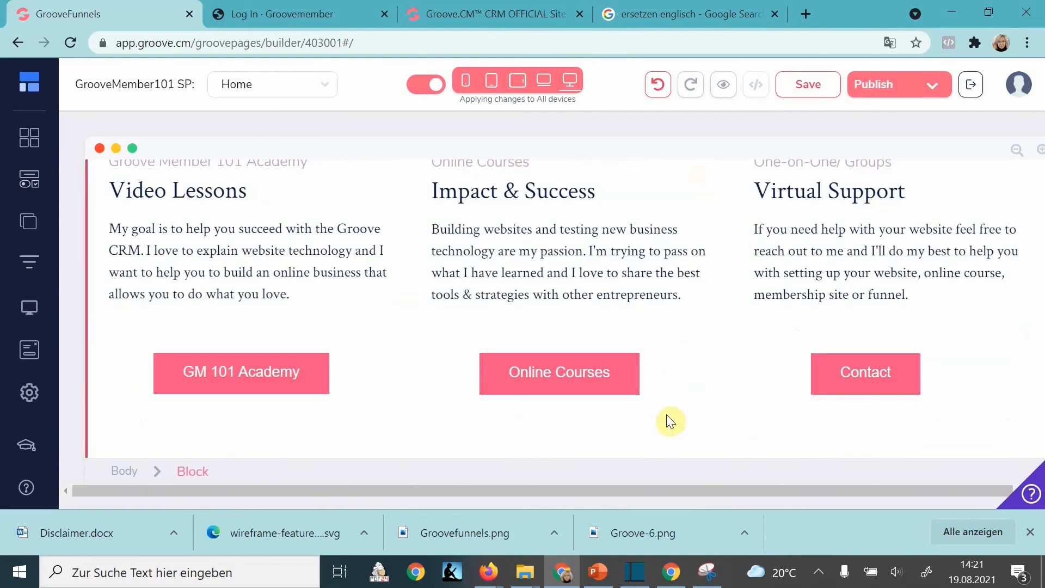
pyautogui.scroll(-6, 668, 416)
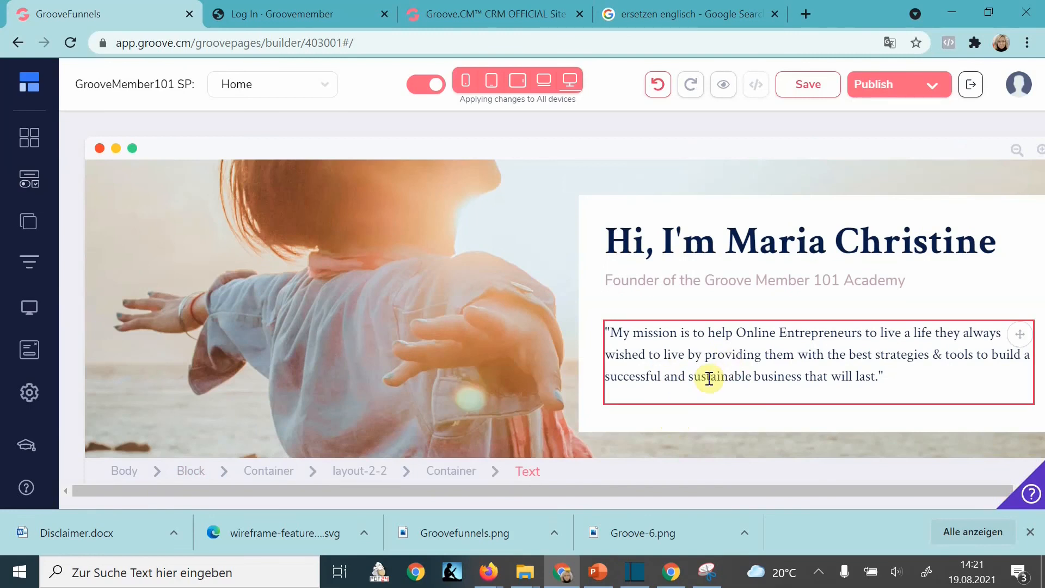
pyautogui.scroll(-10, 918, 403)
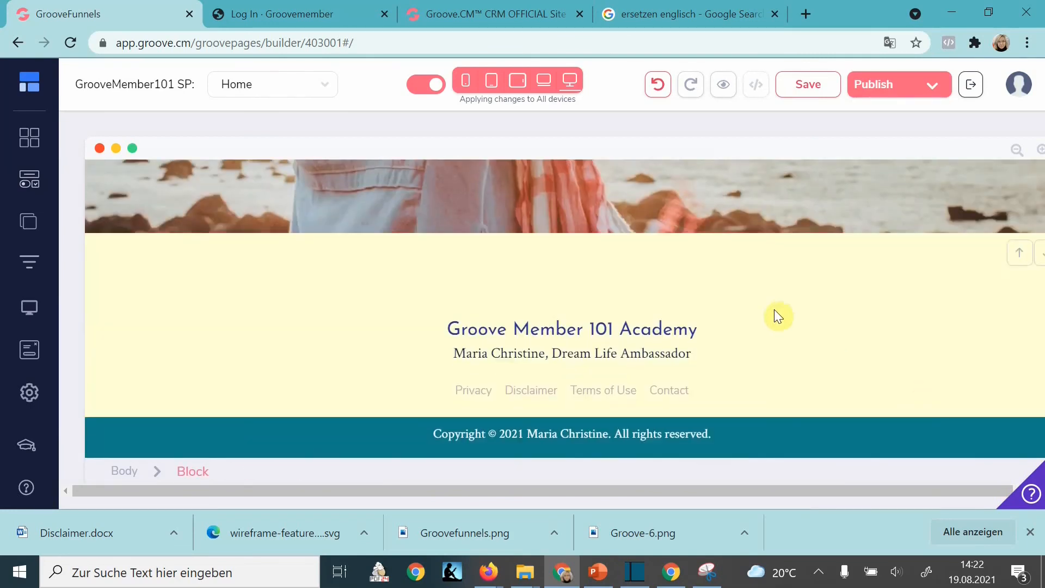
# Set the cream footer block's top padding to 51 and bottom padding to 40, and close its settings
pyautogui.click(774, 309)
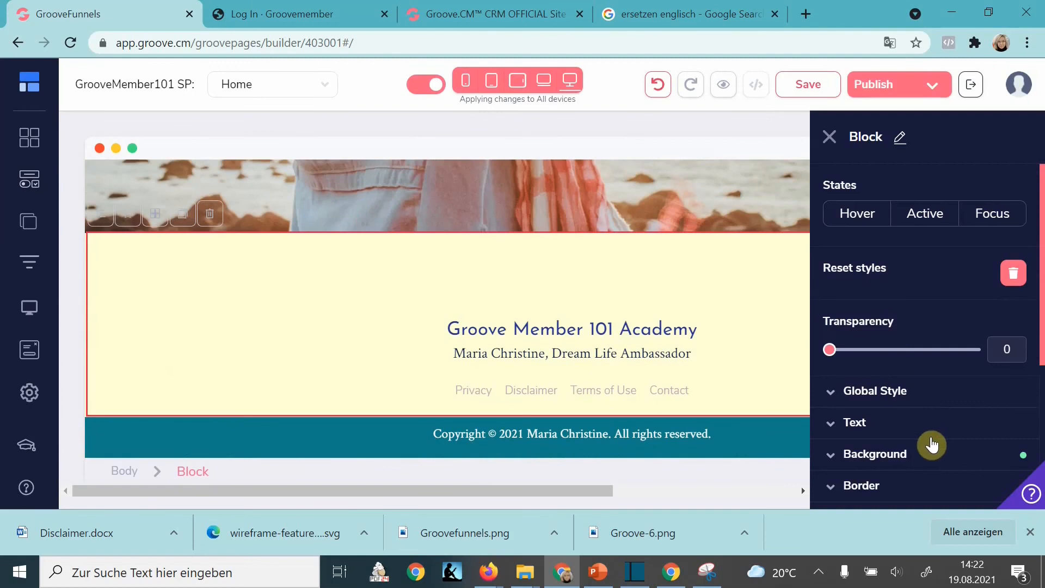
pyautogui.scroll(-5, 895, 457)
pyautogui.click(904, 397)
pyautogui.click(924, 302)
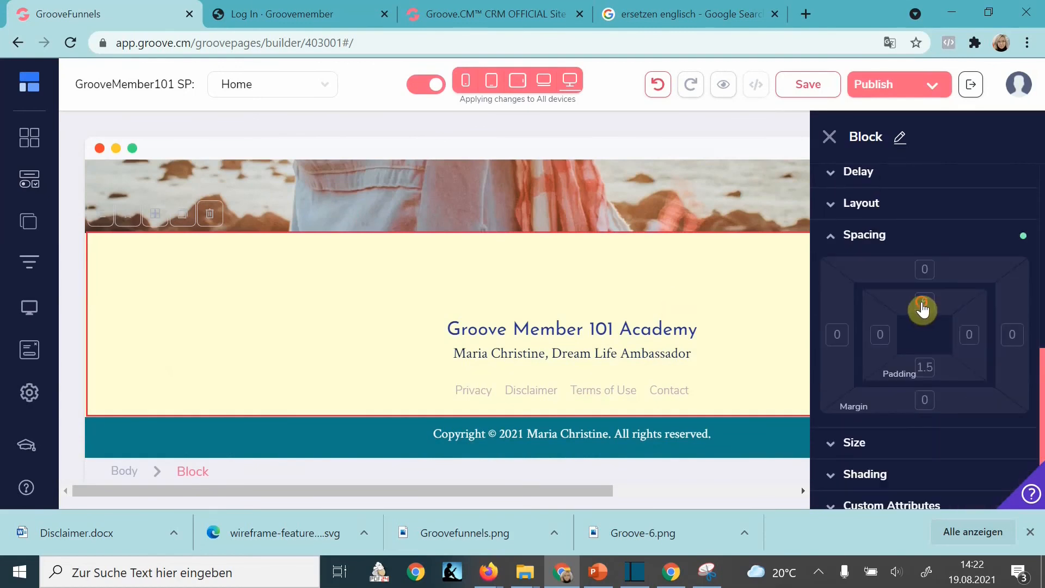
pyautogui.moveTo(833, 436); pyautogui.dragTo(837, 434)
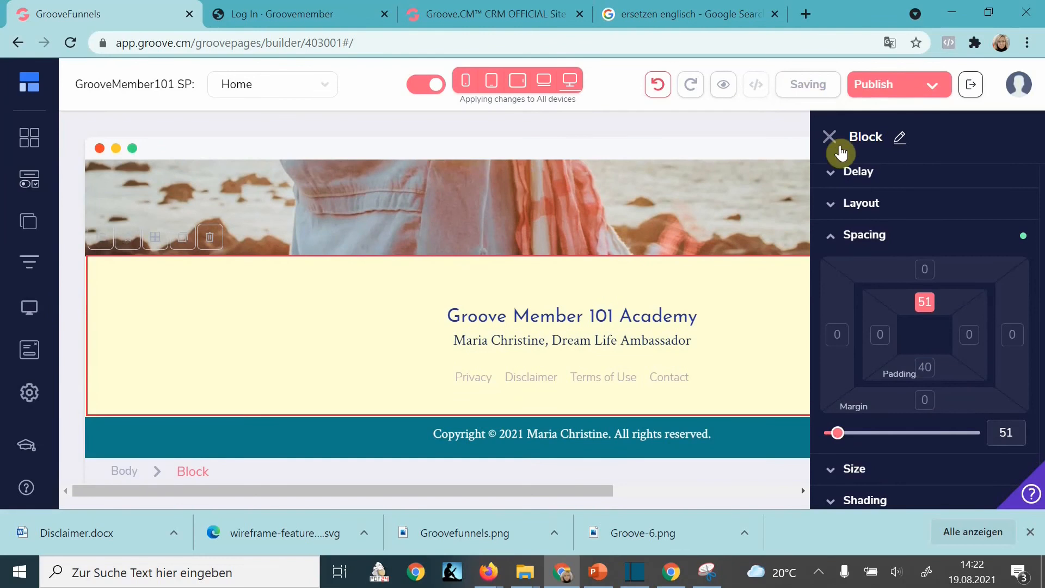
pyautogui.click(825, 144)
# Open the site's Privacy Policy page for editing
pyautogui.scroll(10, 638, 367)
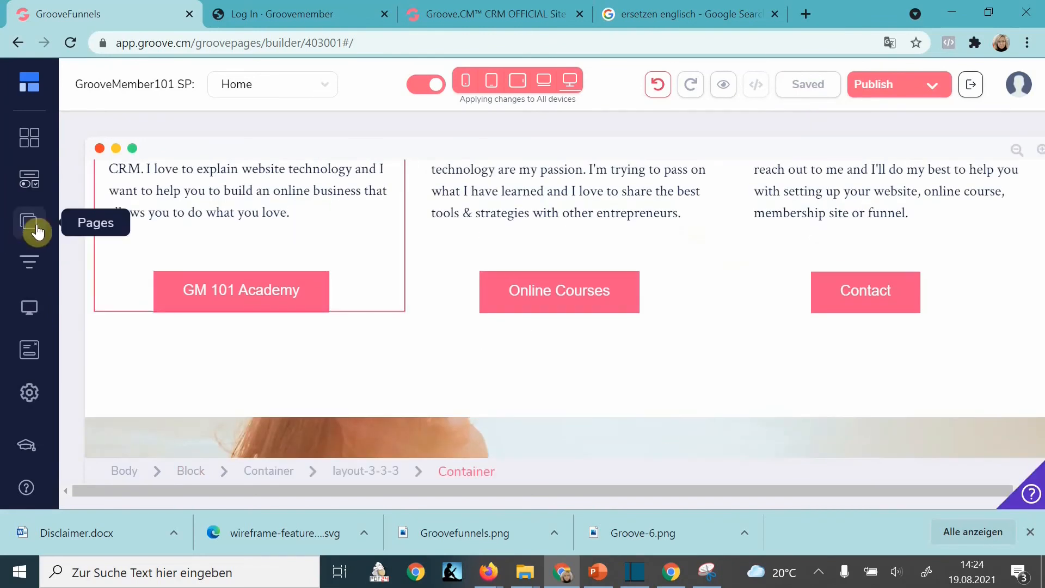
pyautogui.click(31, 224)
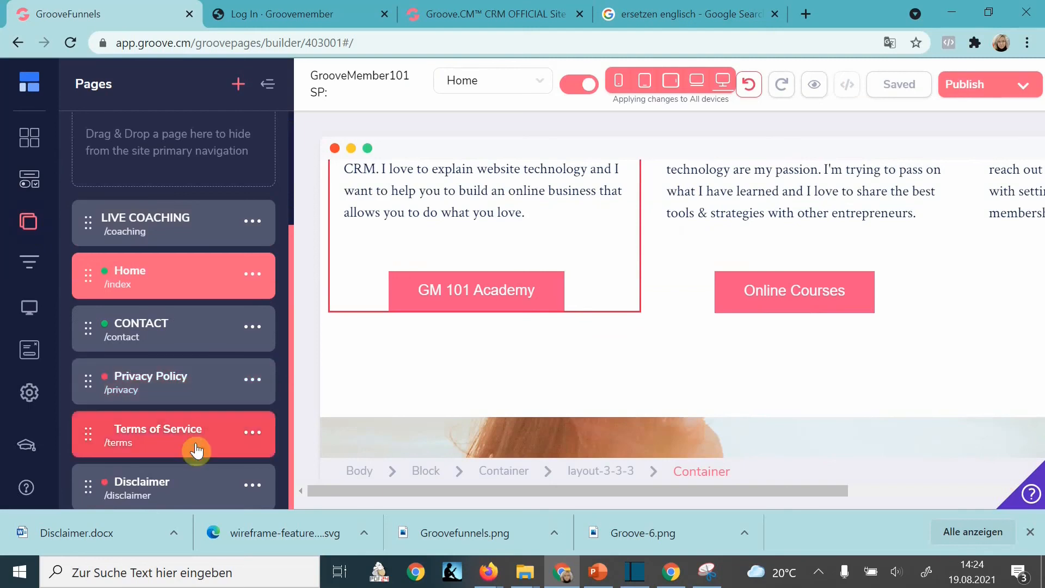
pyautogui.click(169, 387)
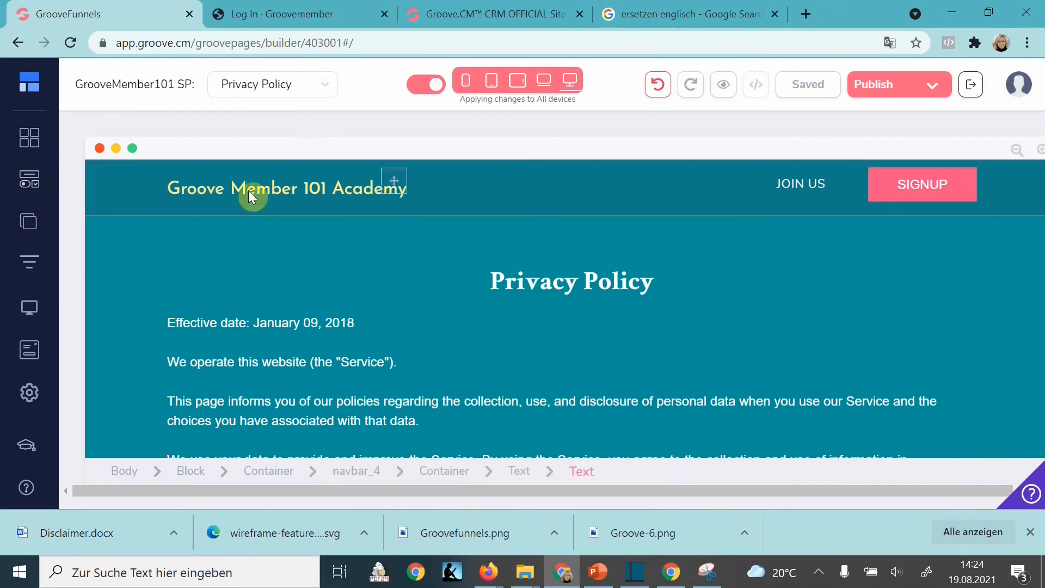
# Check the global style assigned to the header block of the Privacy Policy page
pyautogui.click(586, 214)
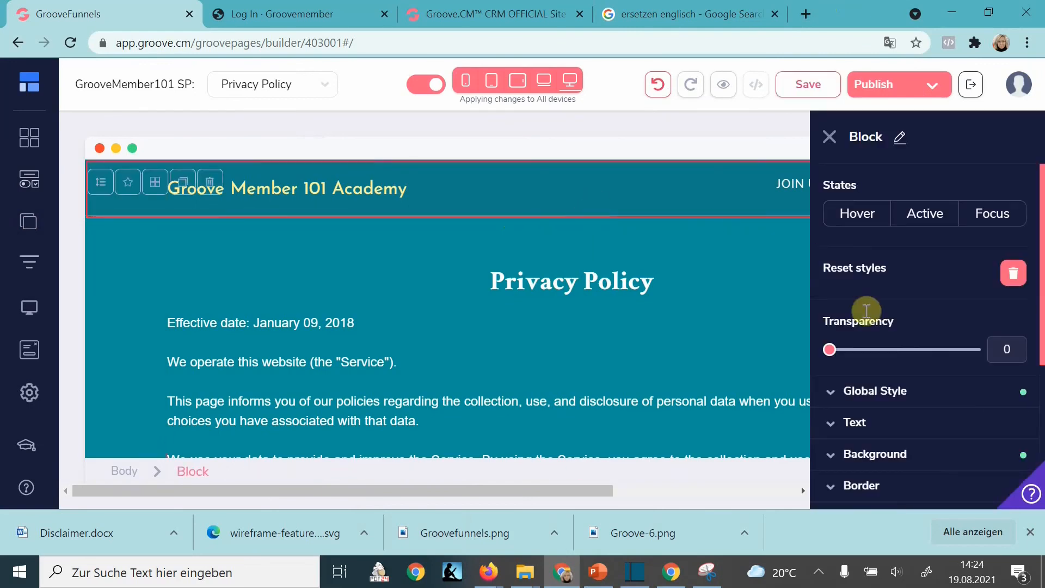
pyautogui.scroll(-3, 923, 370)
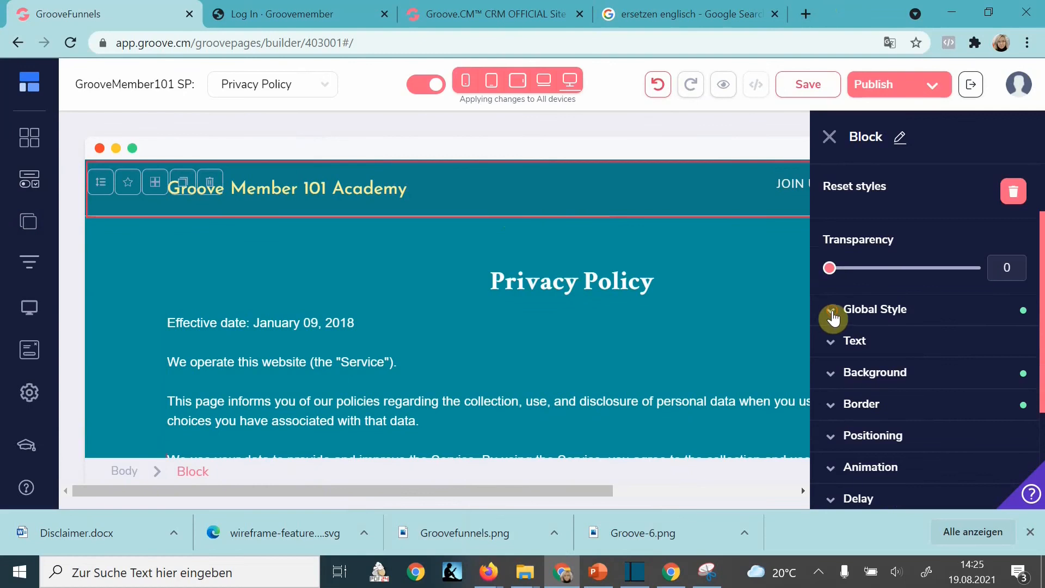
pyautogui.click(832, 311)
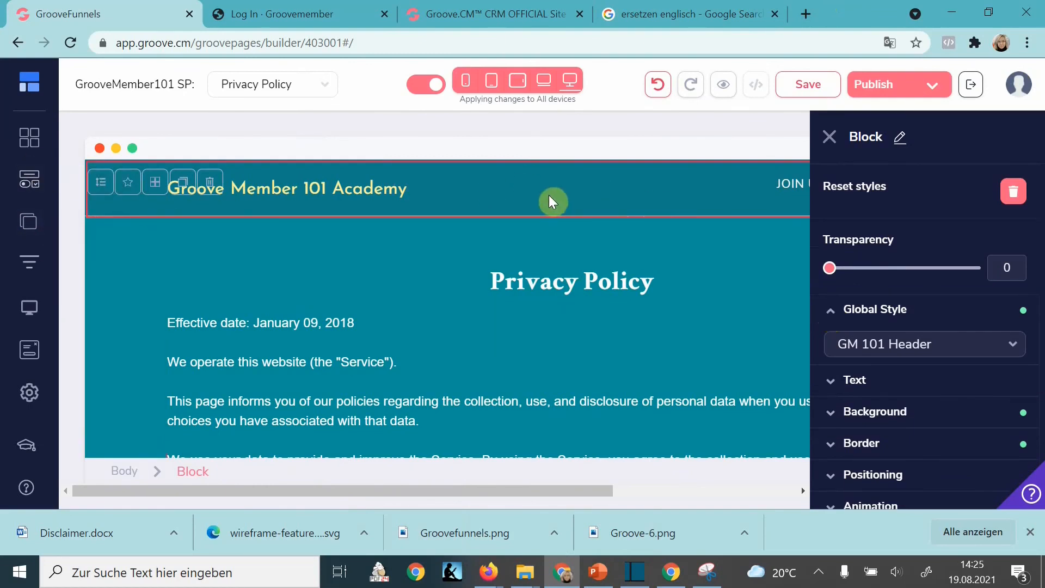
pyautogui.click(1010, 345)
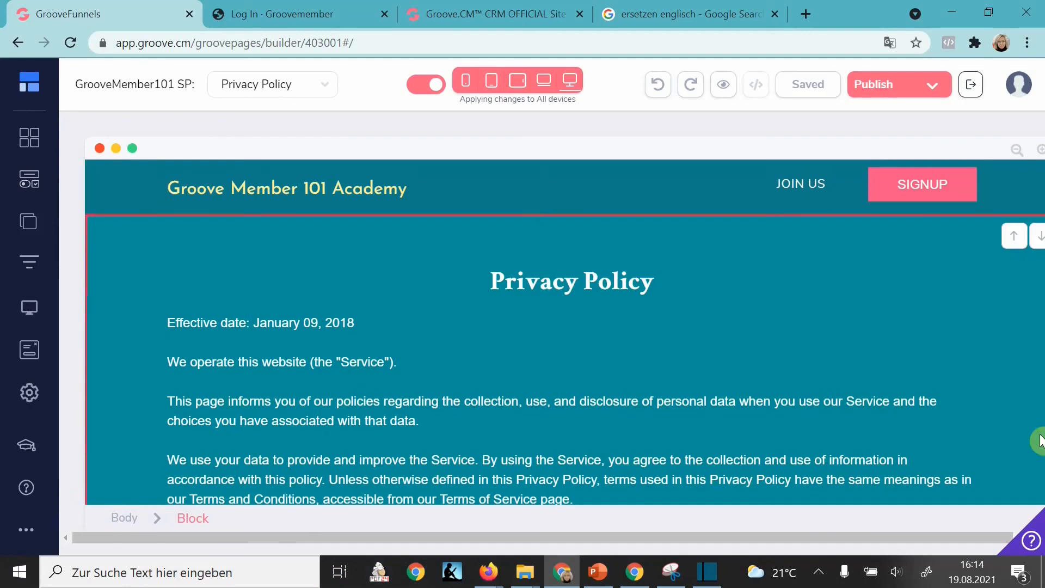
# Open the Terms of Service page and check the global style assigned to its header navigation bar
pyautogui.click(20, 229)
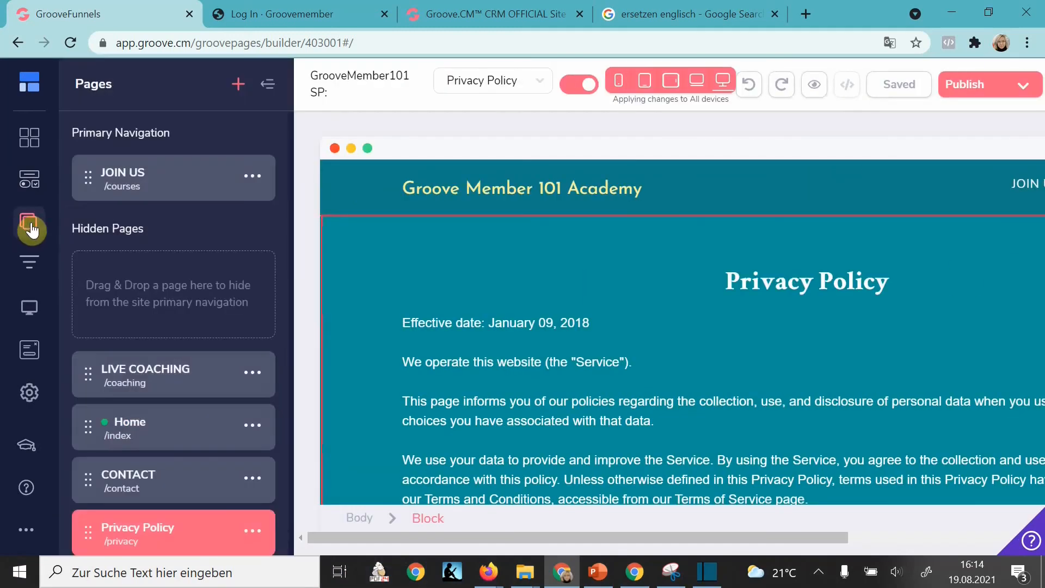
pyautogui.scroll(-2, 175, 482)
pyautogui.click(172, 481)
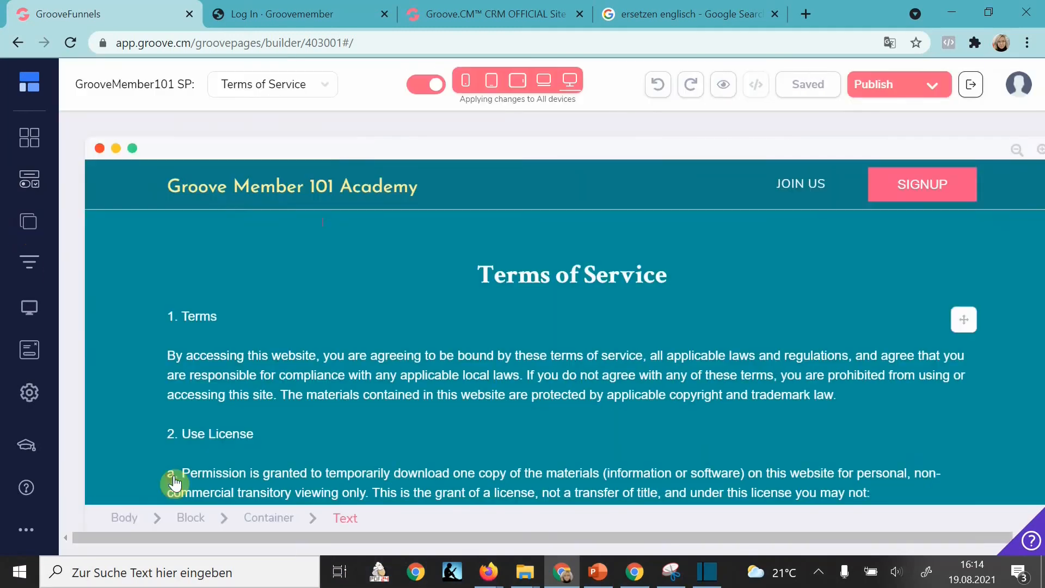
pyautogui.click(526, 162)
pyautogui.click(861, 399)
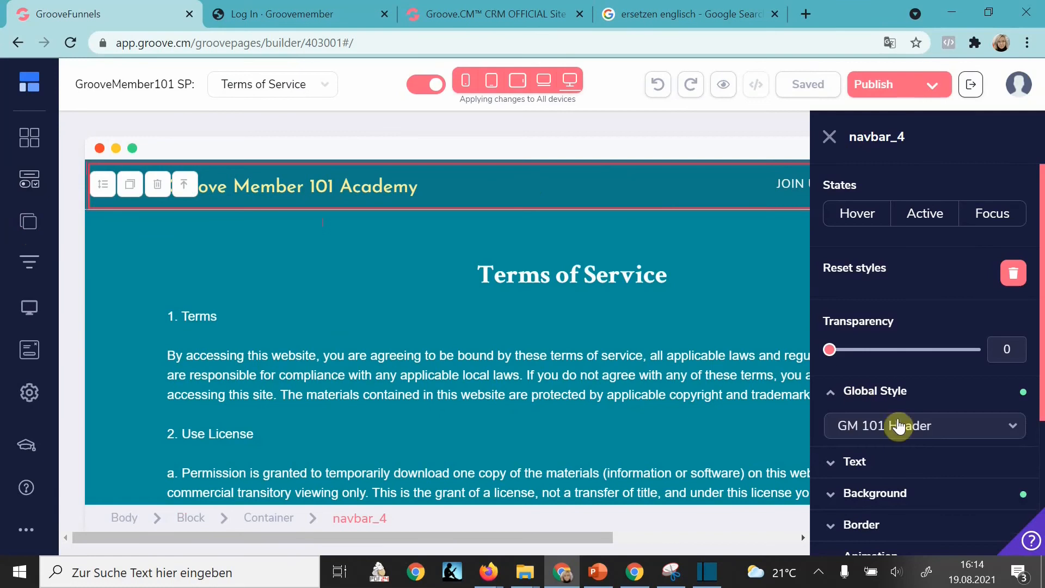
pyautogui.click(913, 433)
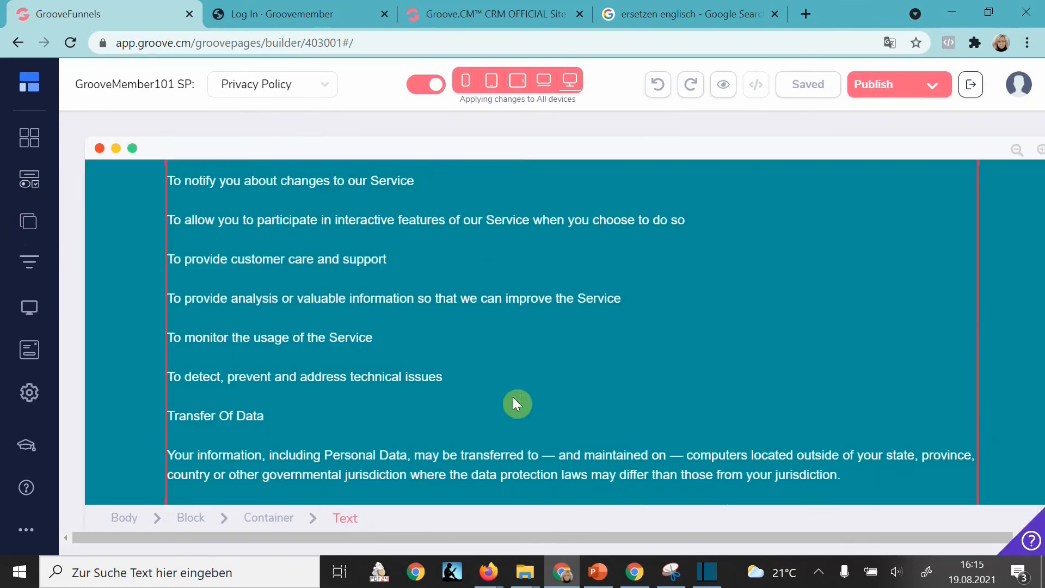
# Check the link type and linked page of the "Privacy" link in the Privacy Policy page's footer
pyautogui.scroll(-20, 514, 400)
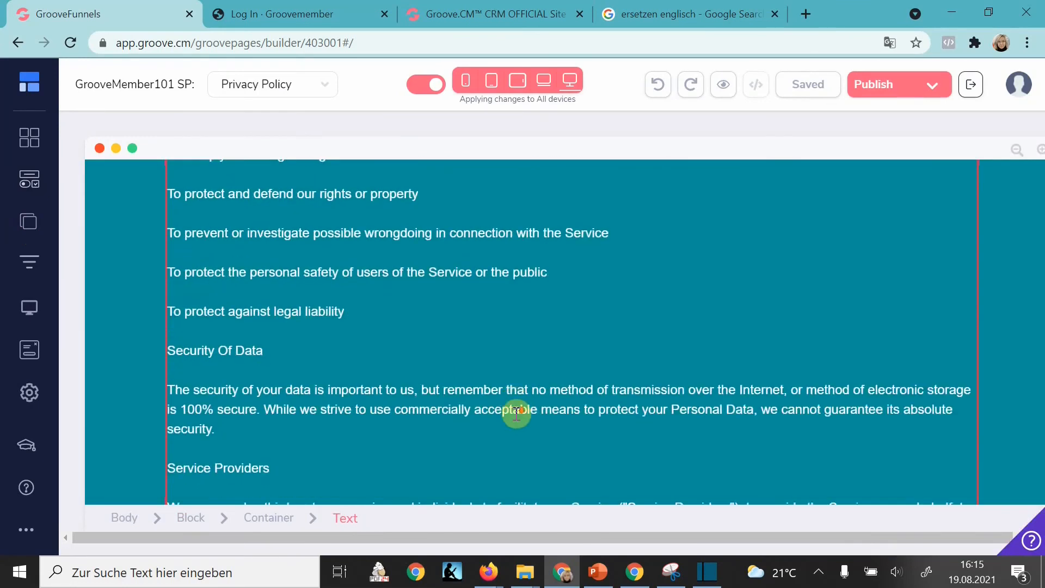
pyautogui.scroll(-10, 521, 434)
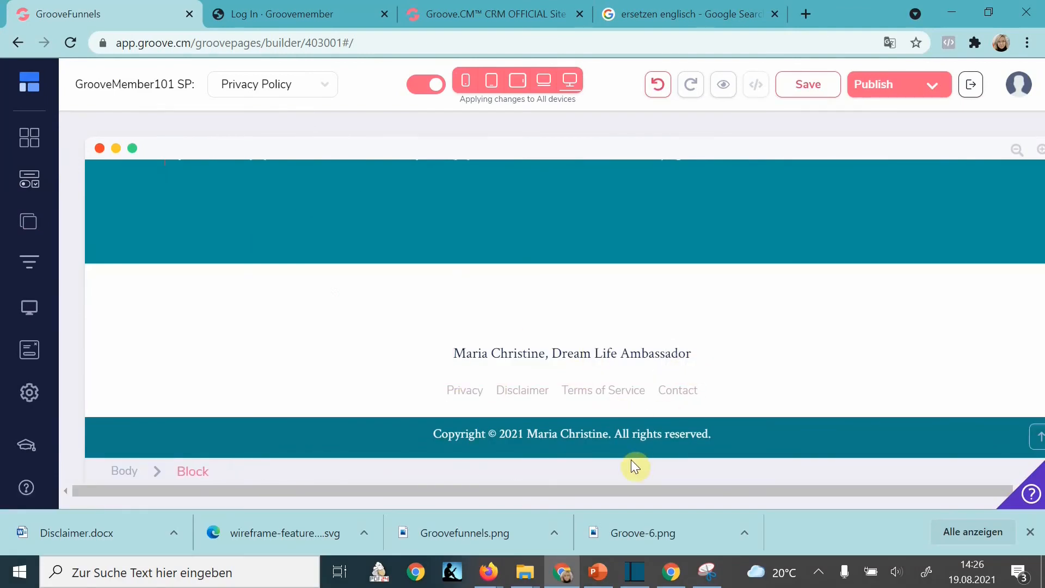
pyautogui.click(452, 393)
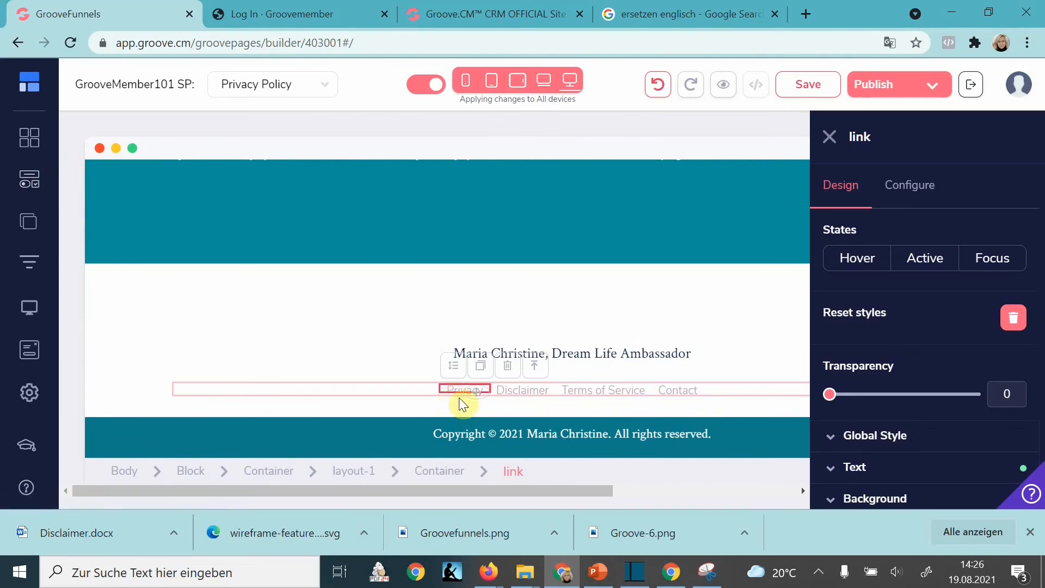
pyautogui.scroll(-1, 932, 419)
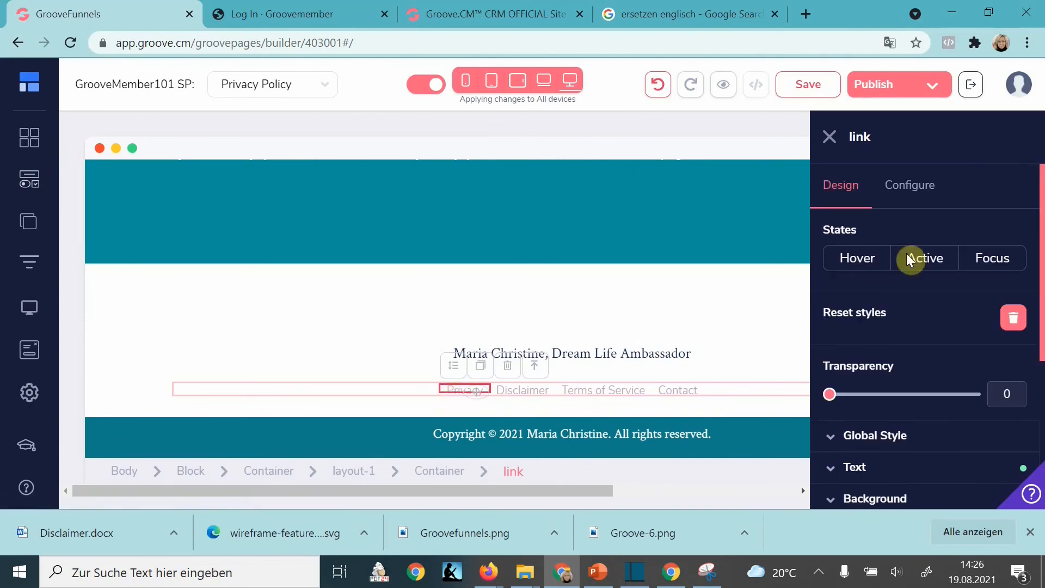
pyautogui.click(916, 184)
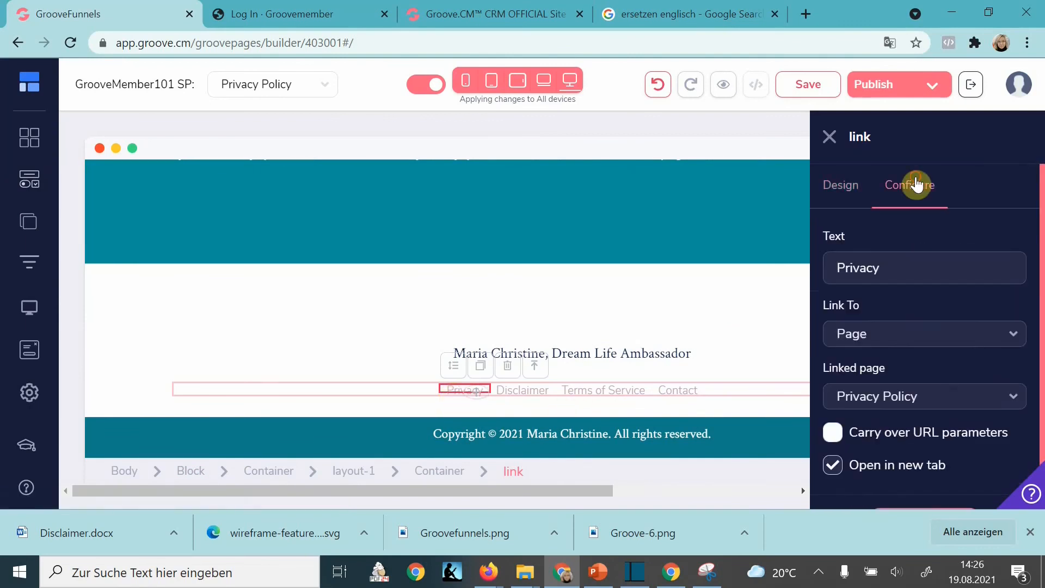
pyautogui.click(871, 343)
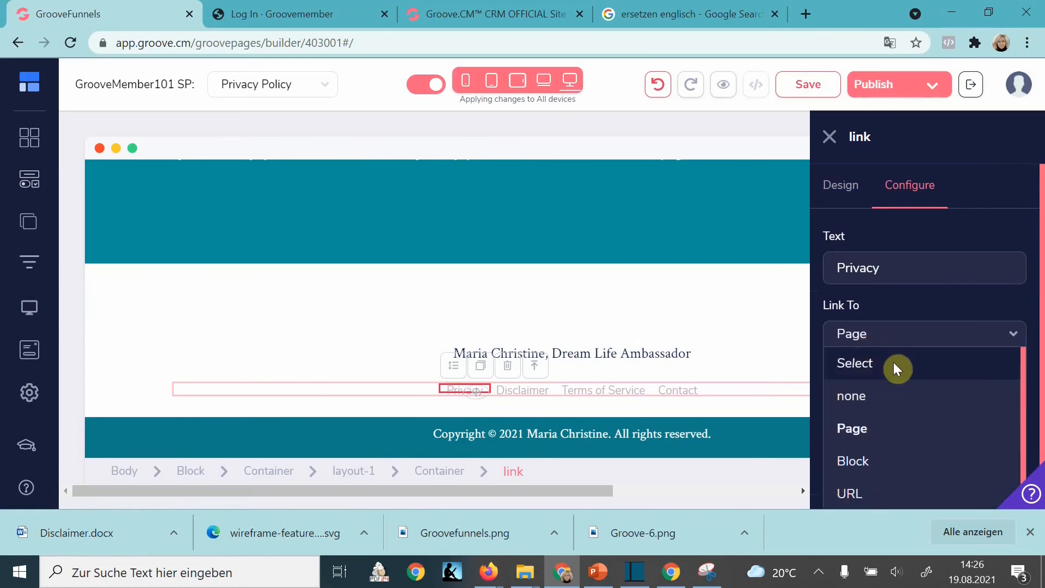
pyautogui.click(870, 425)
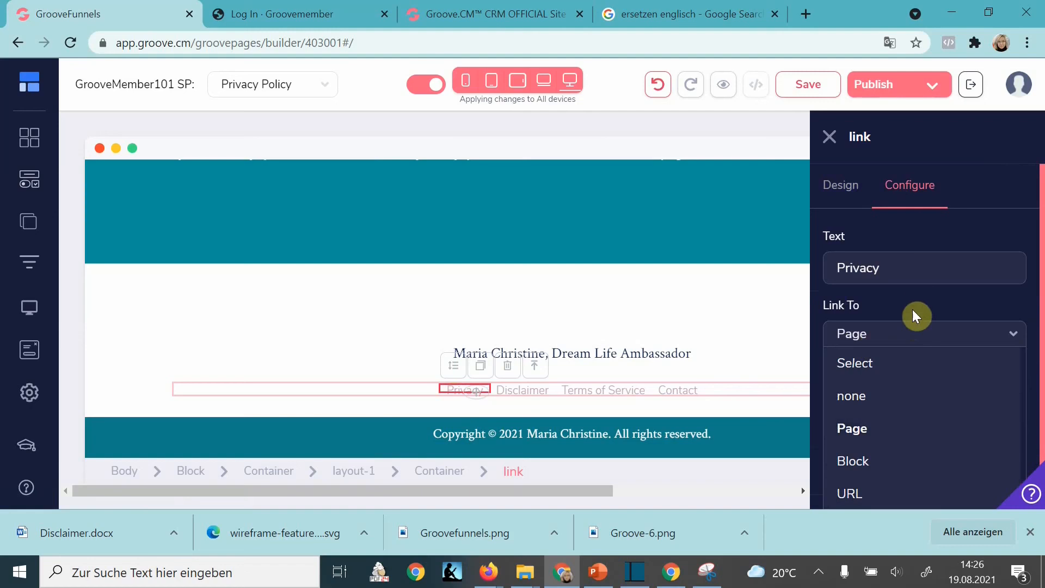
pyautogui.click(904, 405)
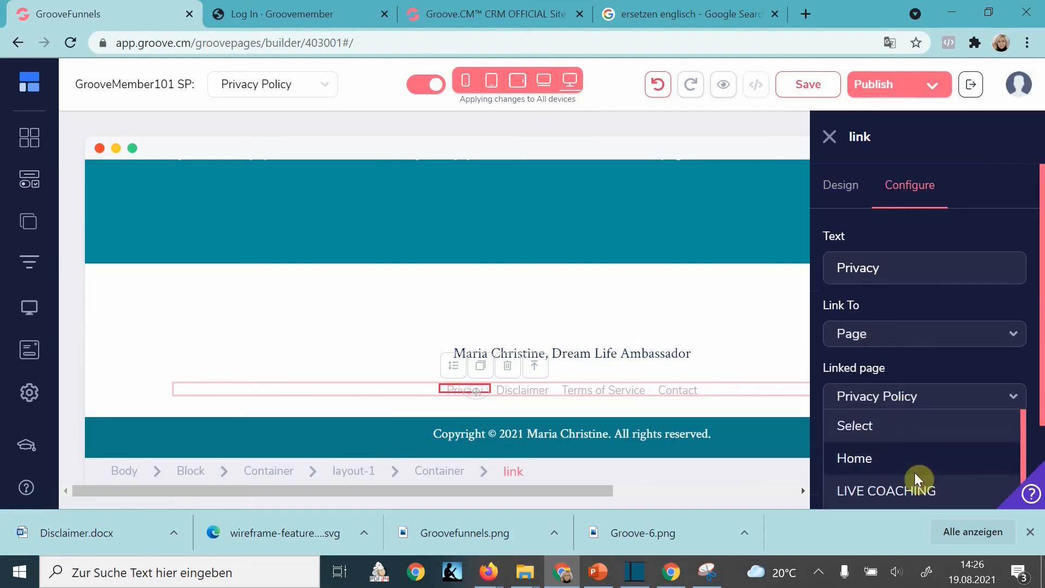
pyautogui.click(764, 214)
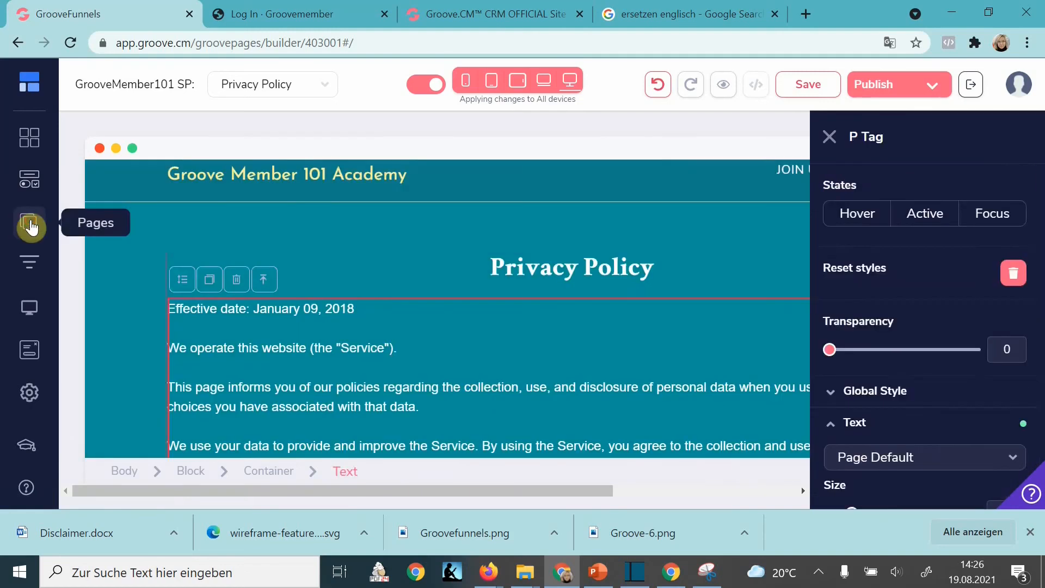
# Open the Privacy Policy page's settings and examine its name, URL, title and meta fields
pyautogui.click(29, 221)
pyautogui.scroll(-3, 192, 478)
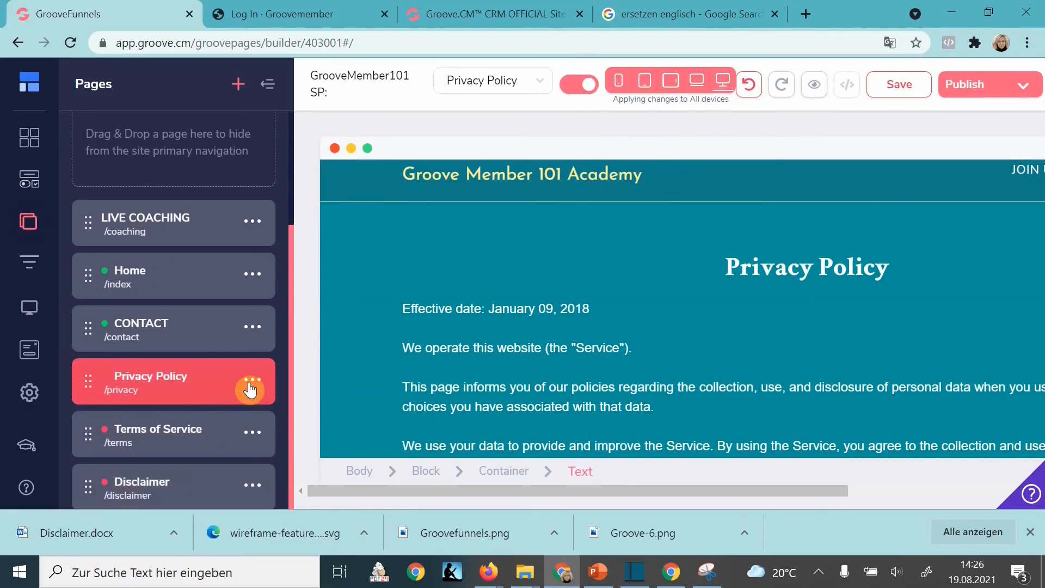
pyautogui.click(253, 384)
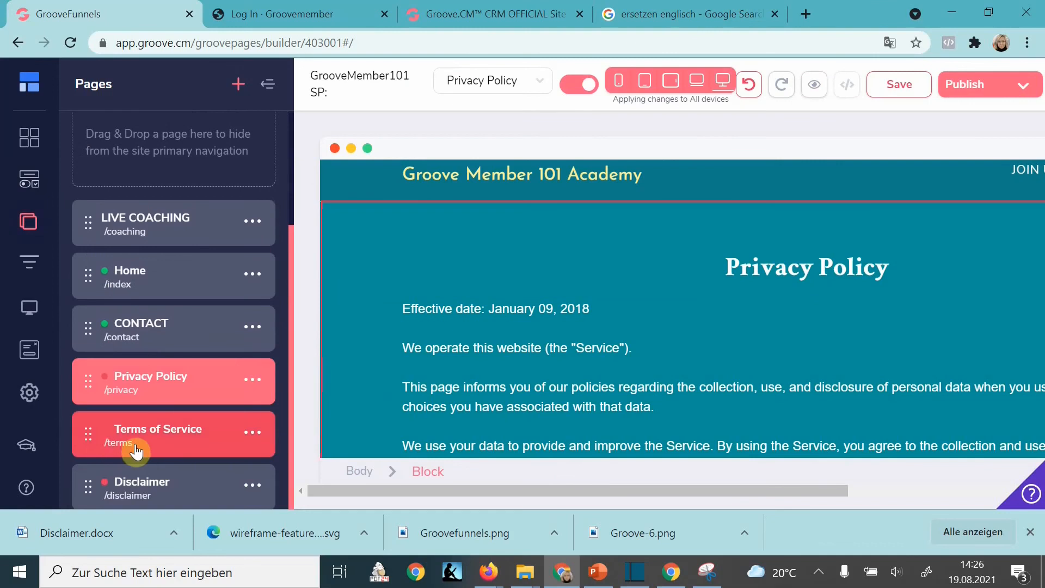
pyautogui.click(256, 381)
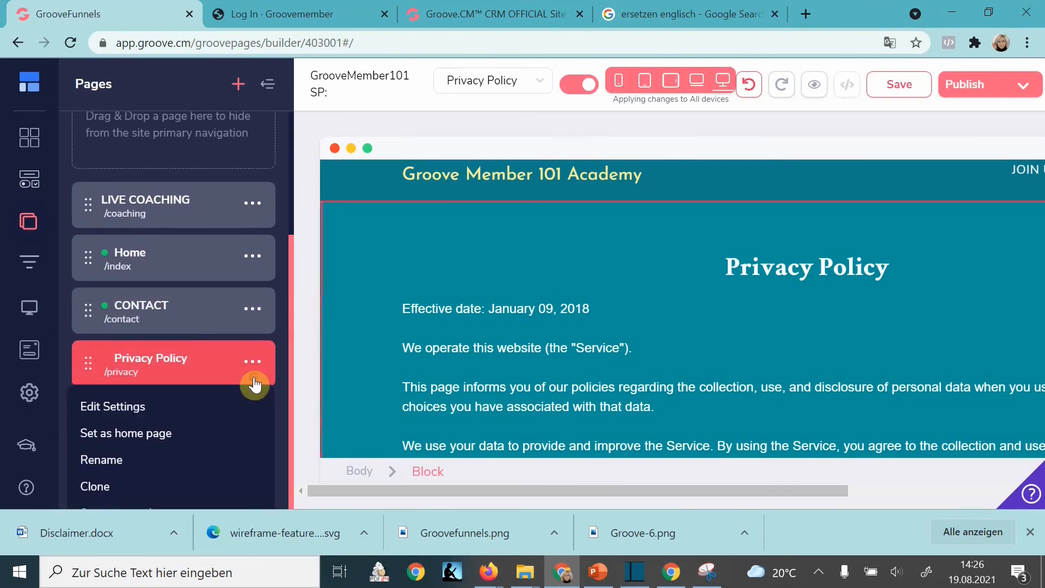
pyautogui.click(109, 410)
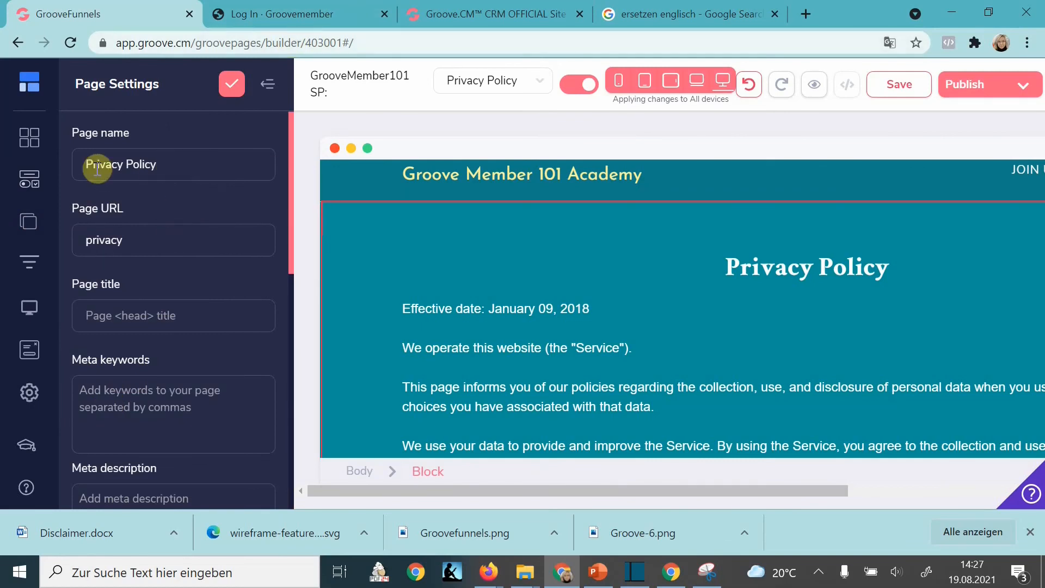
pyautogui.moveTo(182, 163); pyautogui.dragTo(93, 161)
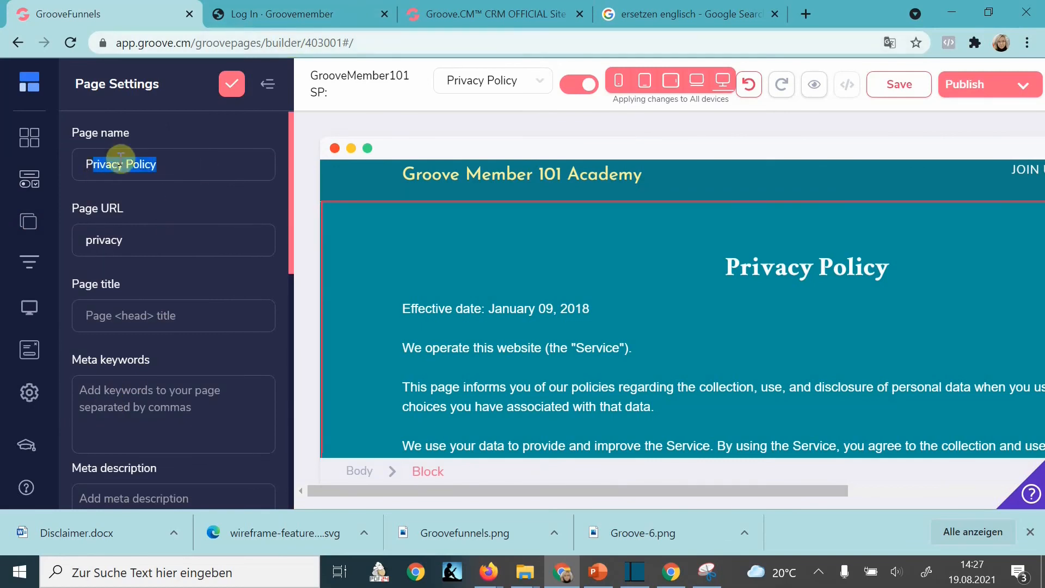
pyautogui.scroll(-5, 686, 430)
pyautogui.scroll(5, 394, 306)
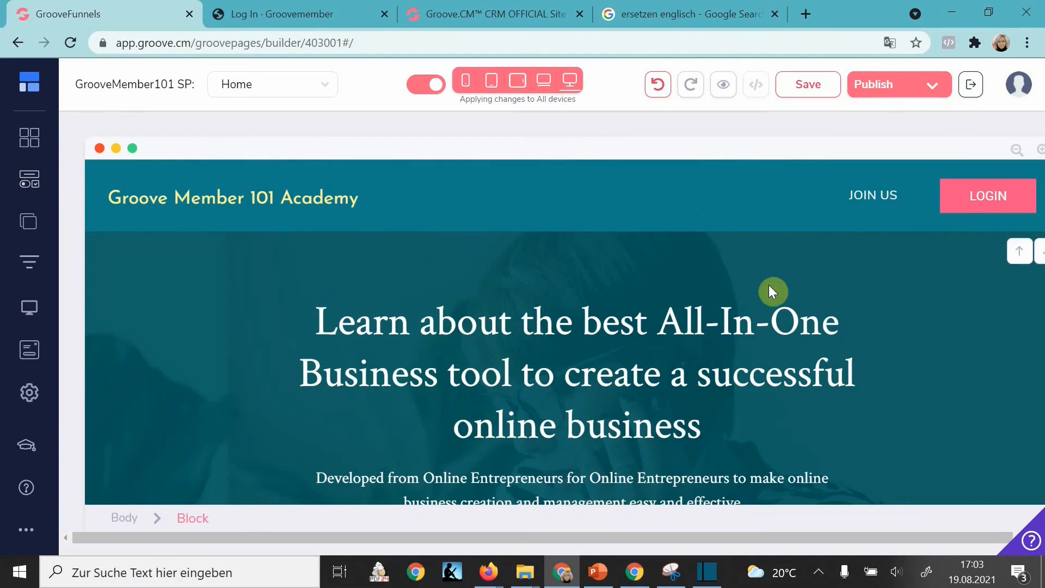
# Preview the Home page in the laptop, landscape tablet, mobile and desktop layouts
pyautogui.click(661, 214)
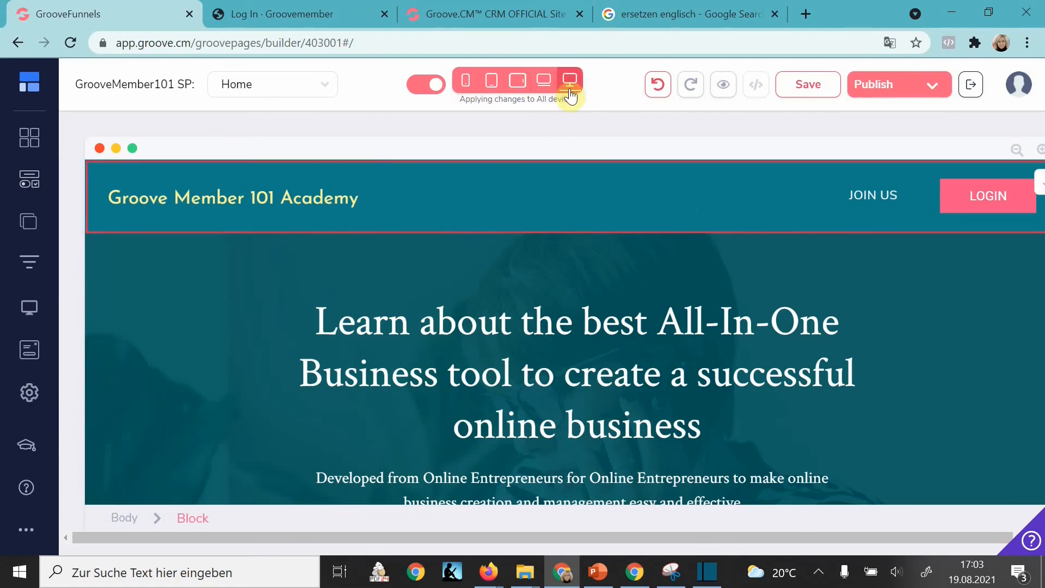
pyautogui.click(544, 85)
pyautogui.click(518, 80)
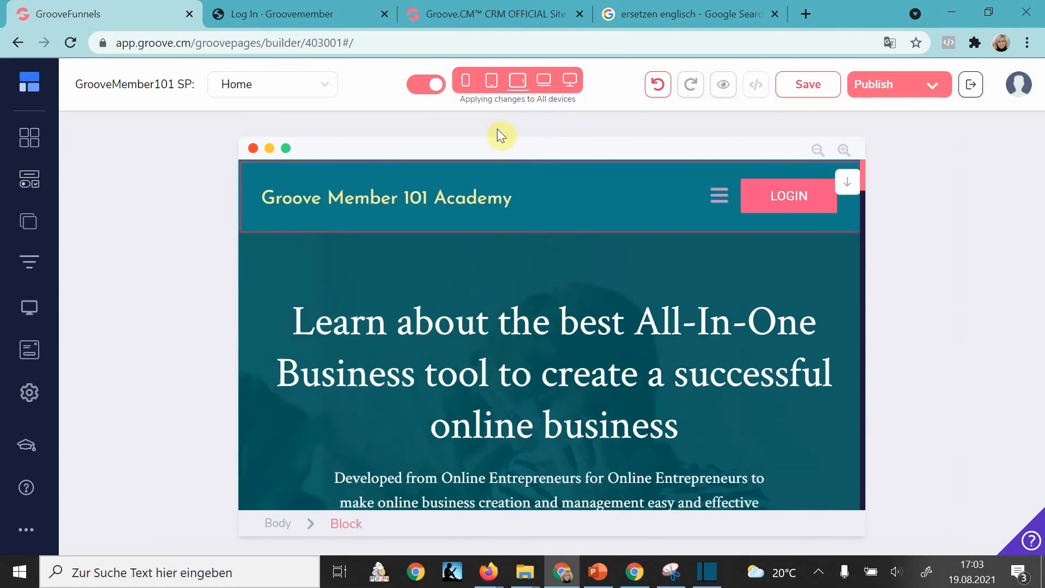
pyautogui.scroll(-3, 546, 326)
pyautogui.scroll(-10, 546, 326)
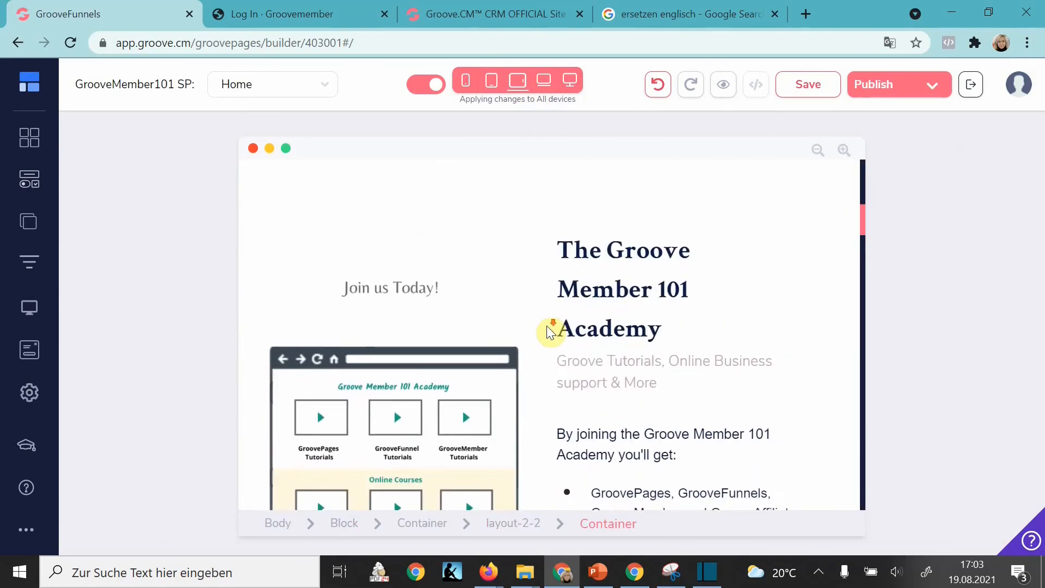
pyautogui.scroll(12, 548, 327)
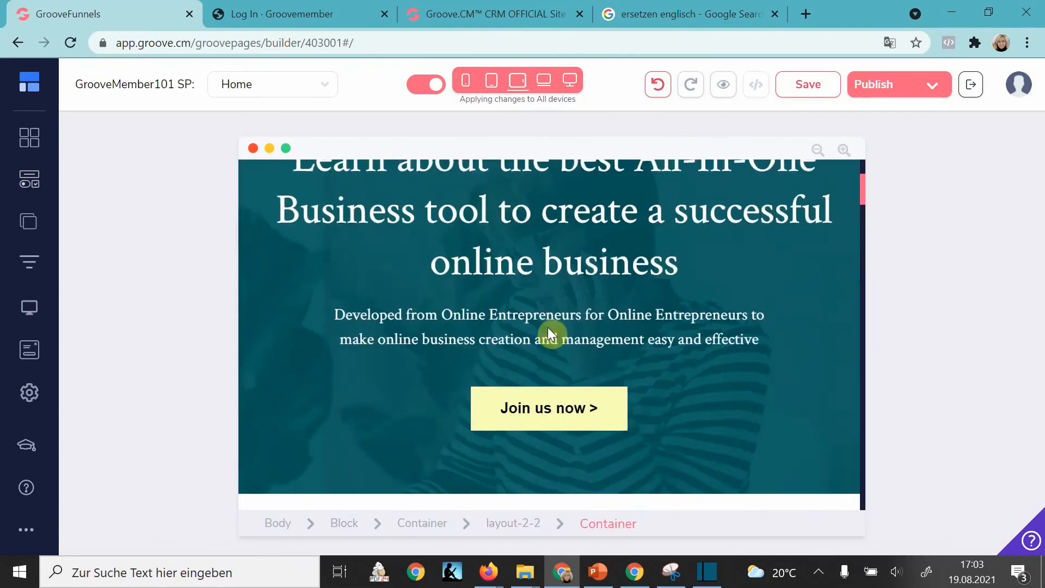
pyautogui.click(470, 89)
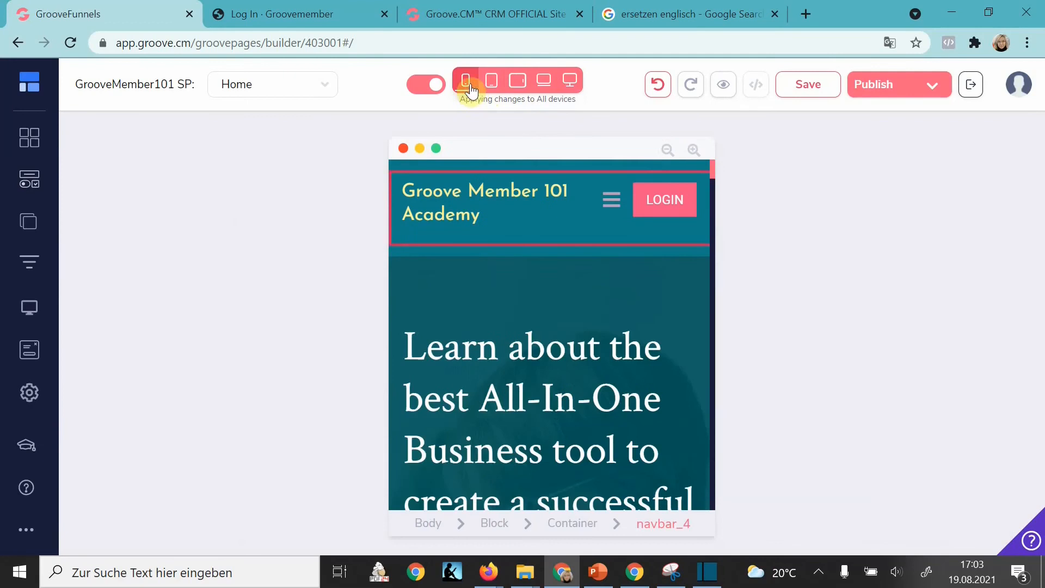
pyautogui.click(555, 396)
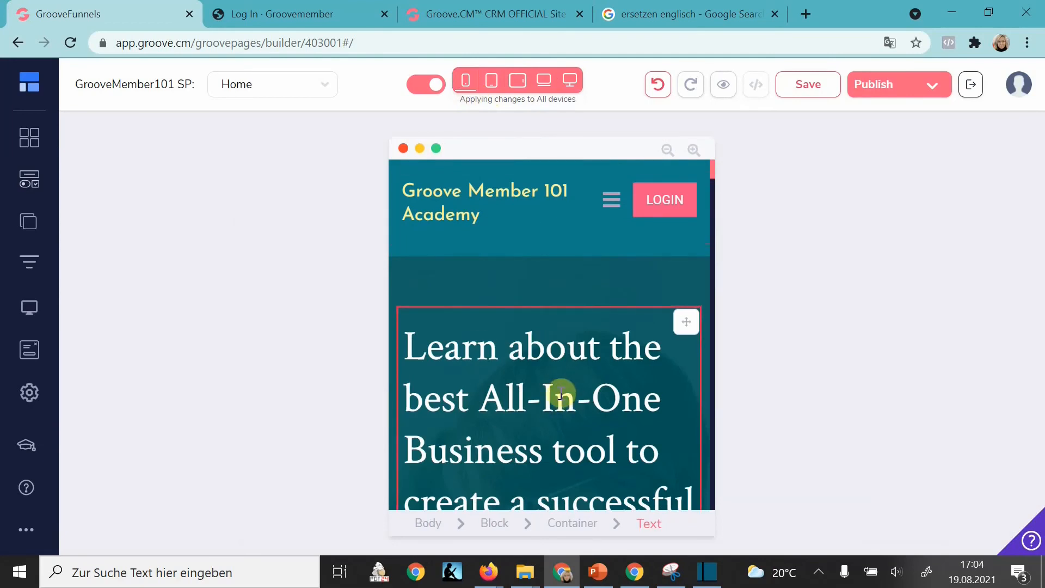
pyautogui.click(570, 80)
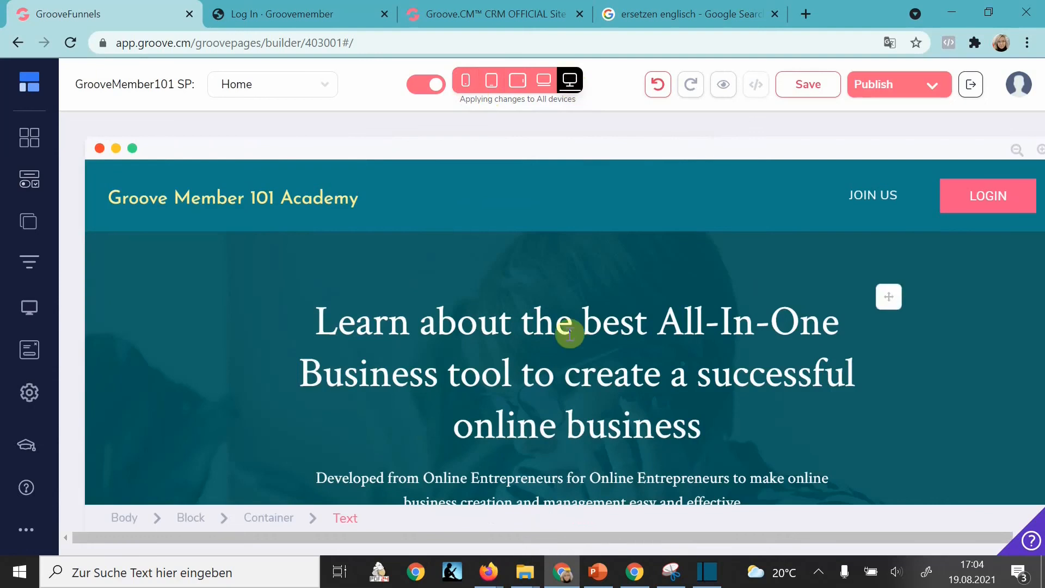
# Switch the Home page to the mobile layout and limit style changes to the mobile device only
pyautogui.click(464, 82)
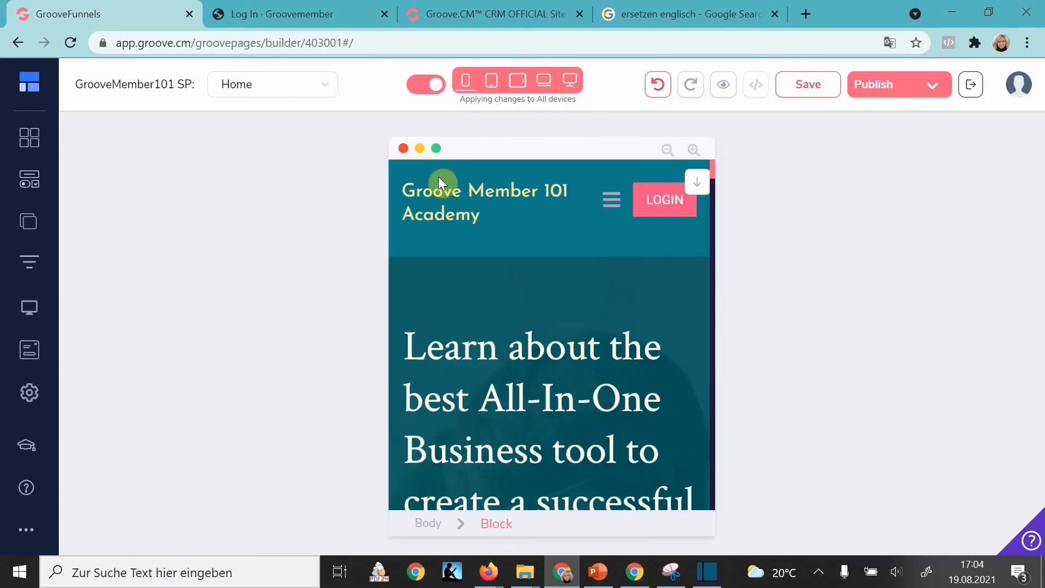
pyautogui.click(418, 86)
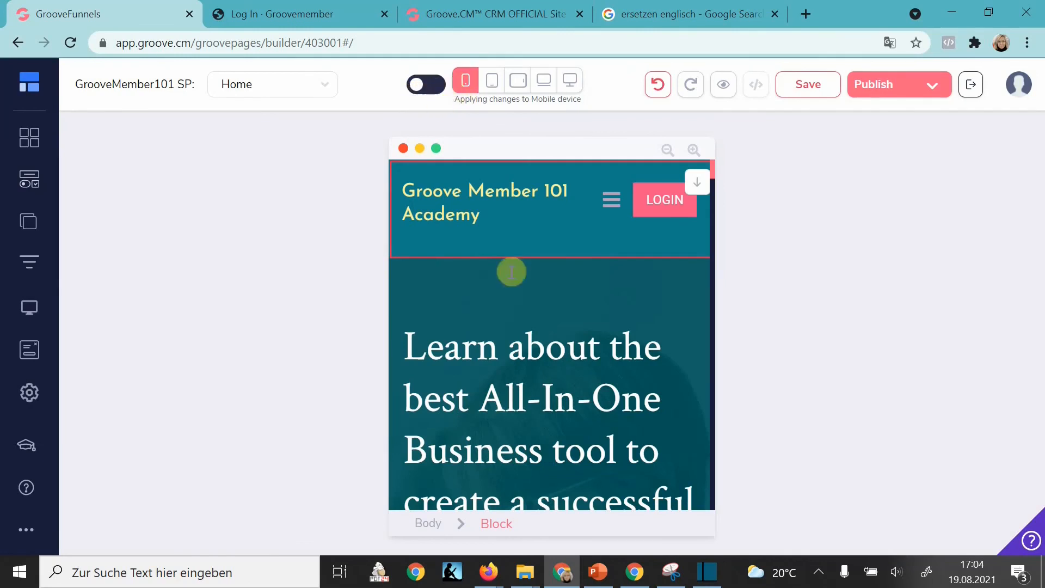
pyautogui.click(572, 402)
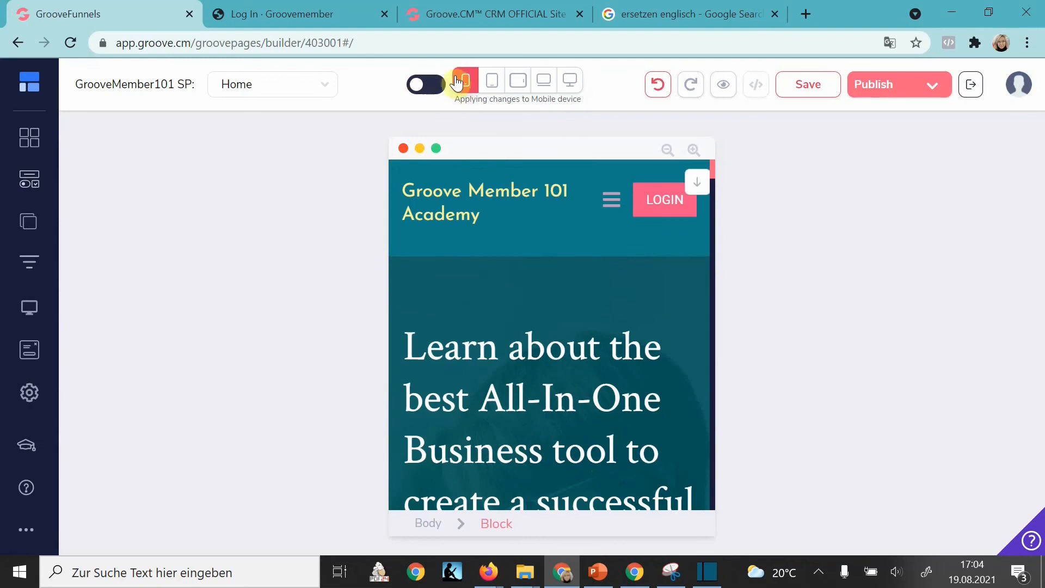
pyautogui.click(430, 86)
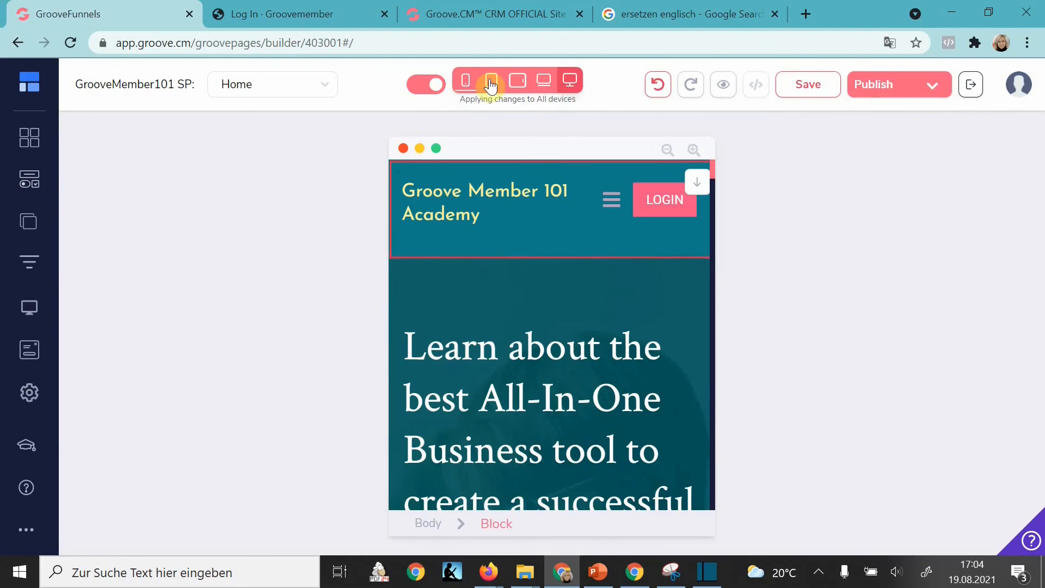
pyautogui.click(416, 90)
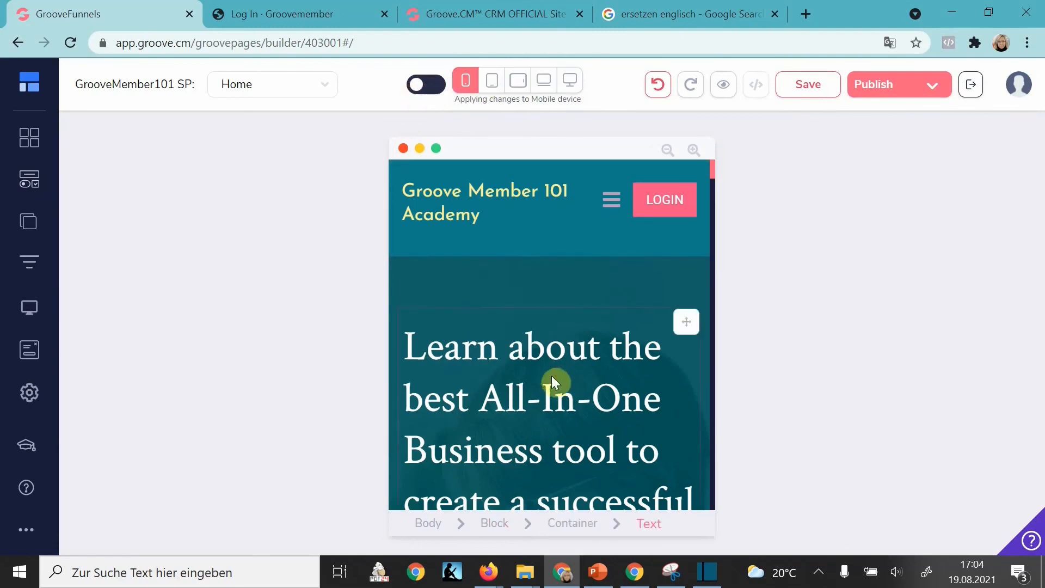
# Set the mobile hero heading's text size to 35 and centre-align it
pyautogui.click(553, 382)
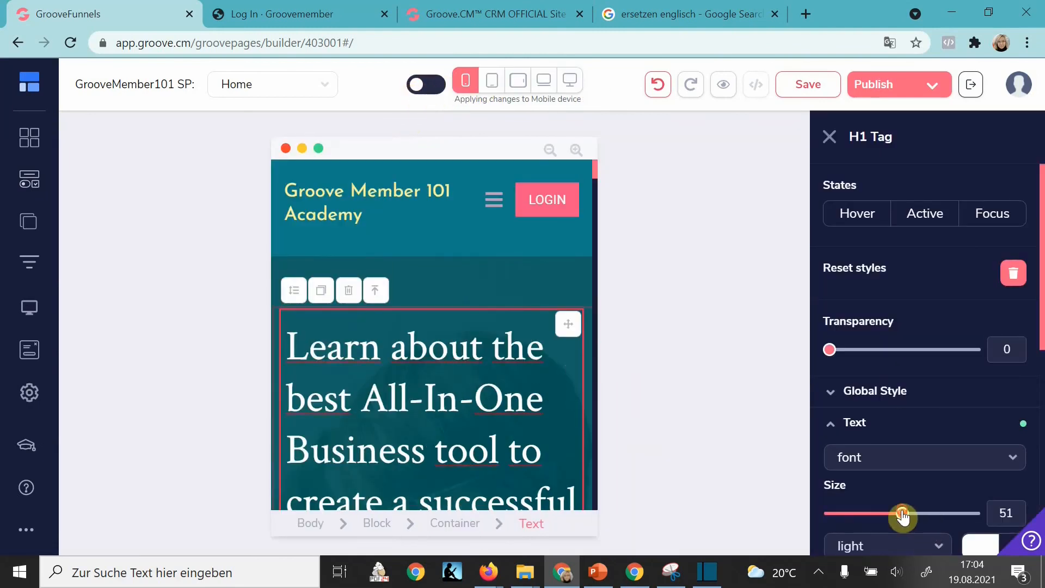
pyautogui.moveTo(902, 516); pyautogui.dragTo(879, 513)
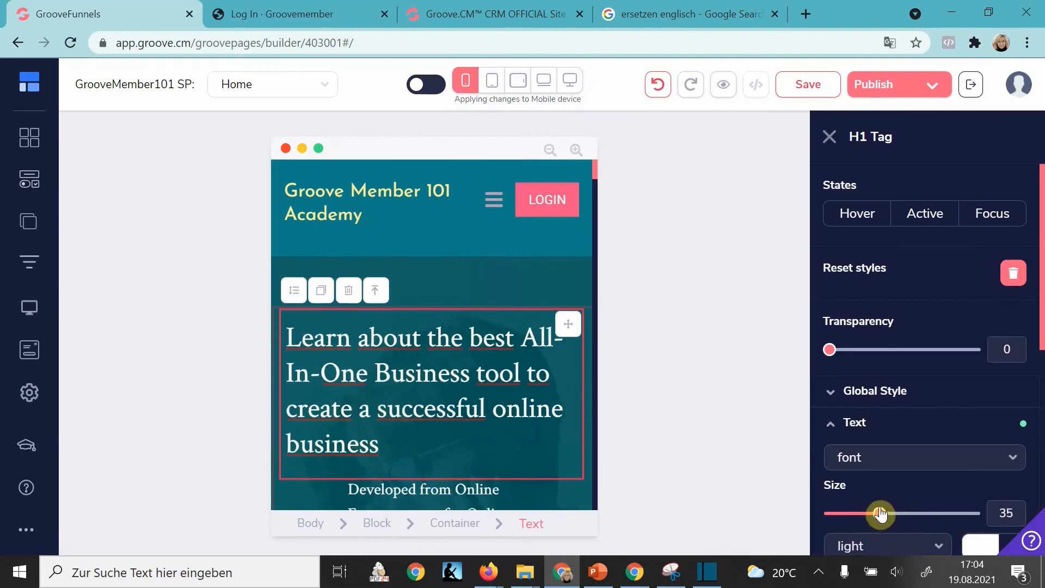
pyautogui.scroll(-5, 910, 508)
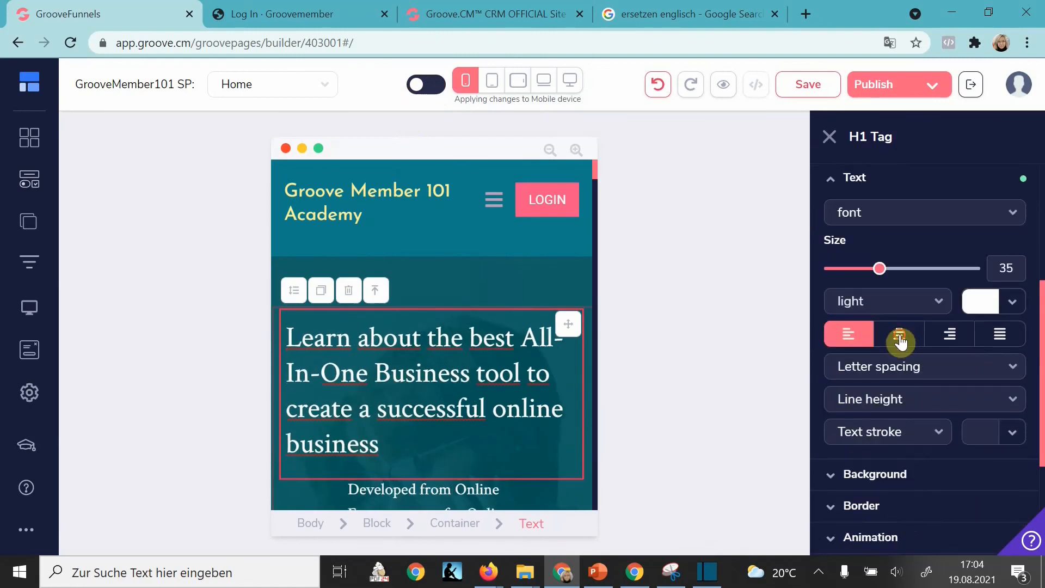
pyautogui.click(899, 341)
pyautogui.scroll(-3, 422, 435)
# Reduce the side padding of the "Developed from Online Entrepreneurs" paragraph and centre-align its text for mobile
pyautogui.click(423, 448)
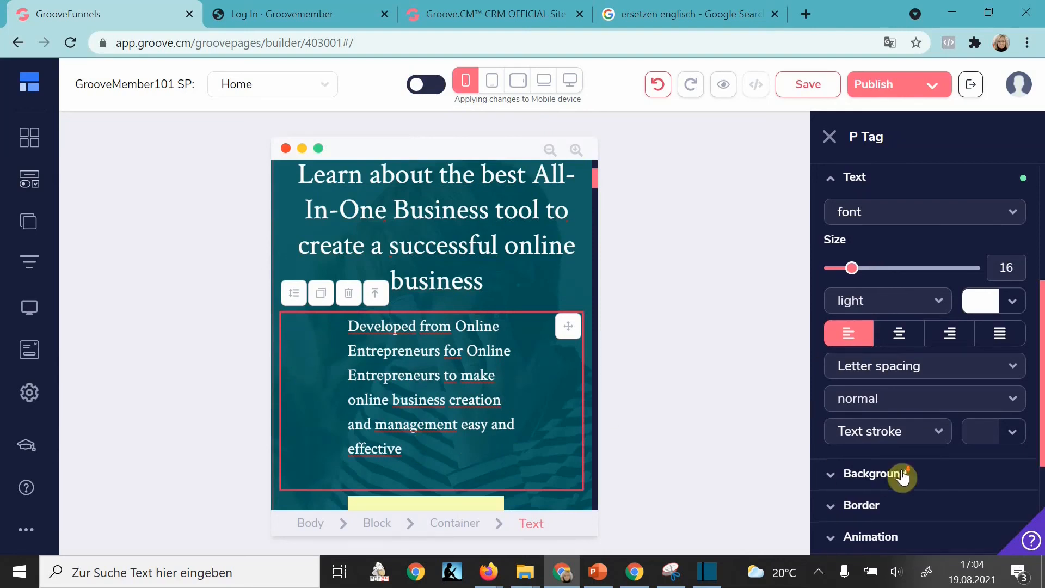
pyautogui.scroll(-3, 901, 475)
pyautogui.click(859, 446)
pyautogui.scroll(-3, 926, 413)
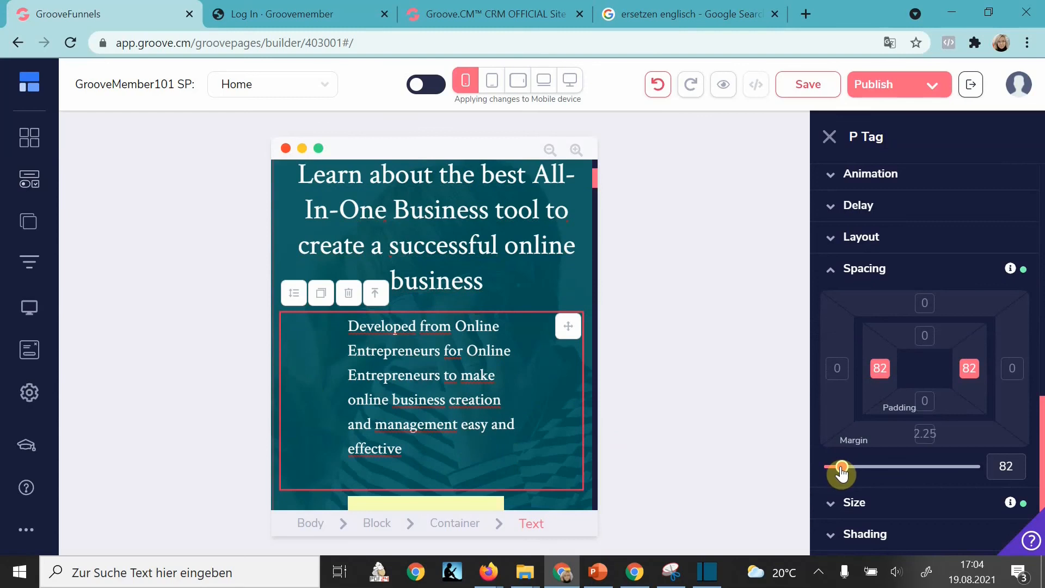
pyautogui.moveTo(842, 473); pyautogui.dragTo(833, 473)
pyautogui.scroll(5, 886, 343)
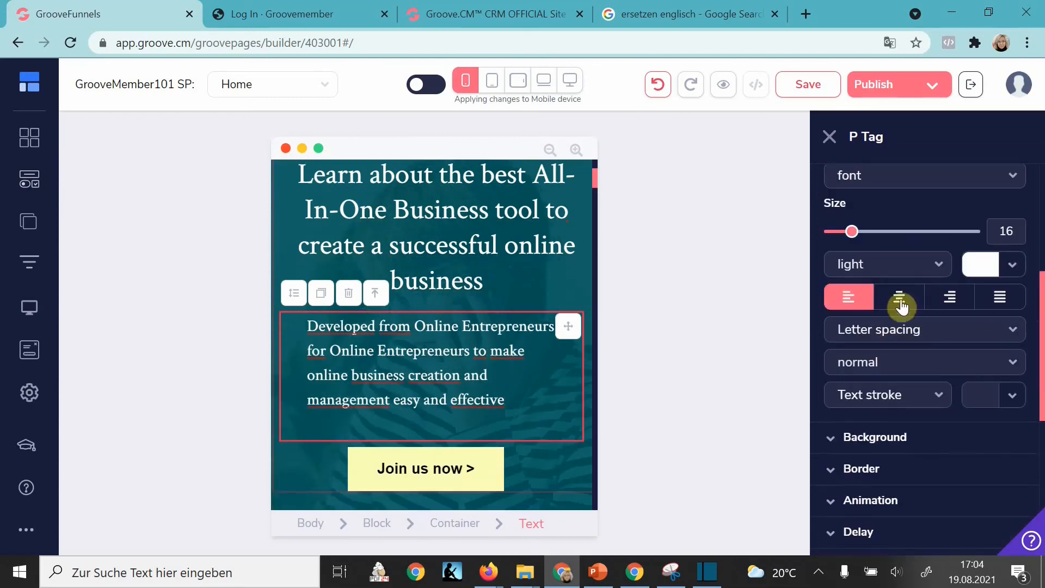
pyautogui.click(899, 298)
pyautogui.scroll(3, 553, 369)
# Set the hero block's top padding to 36 for the mobile layout
pyautogui.click(516, 286)
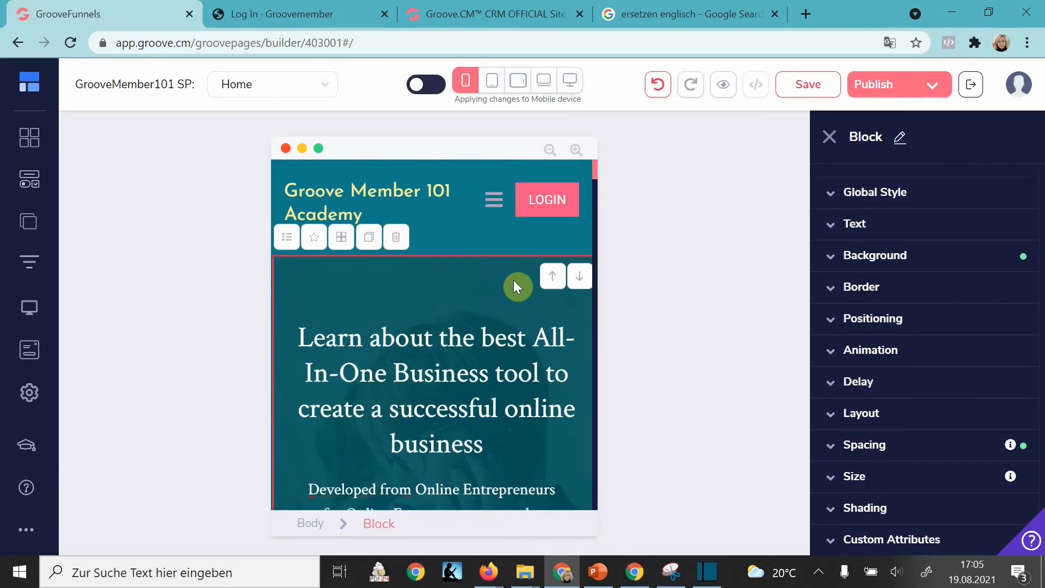
pyautogui.click(896, 446)
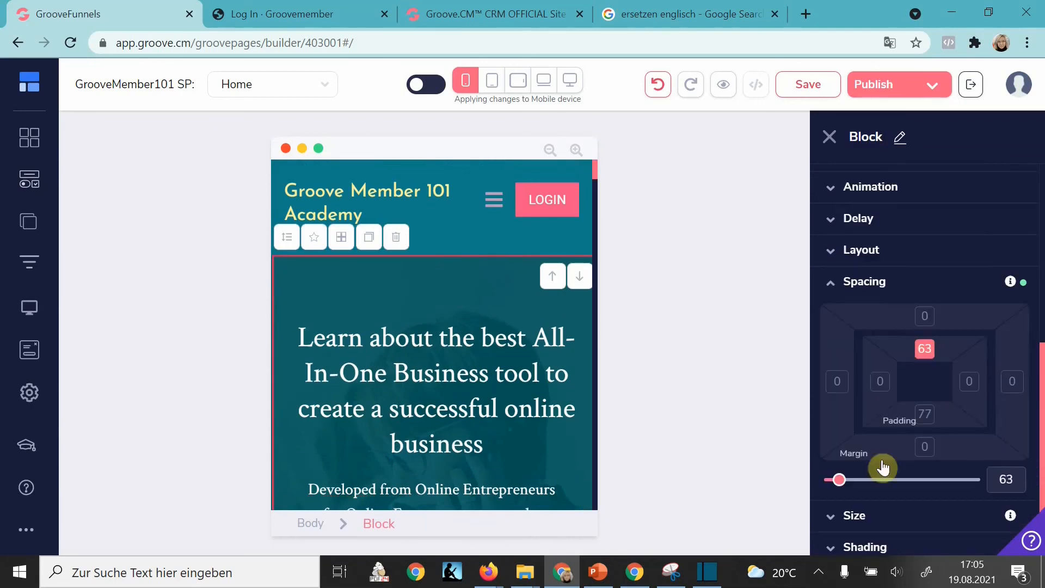
pyautogui.moveTo(845, 489); pyautogui.dragTo(834, 485)
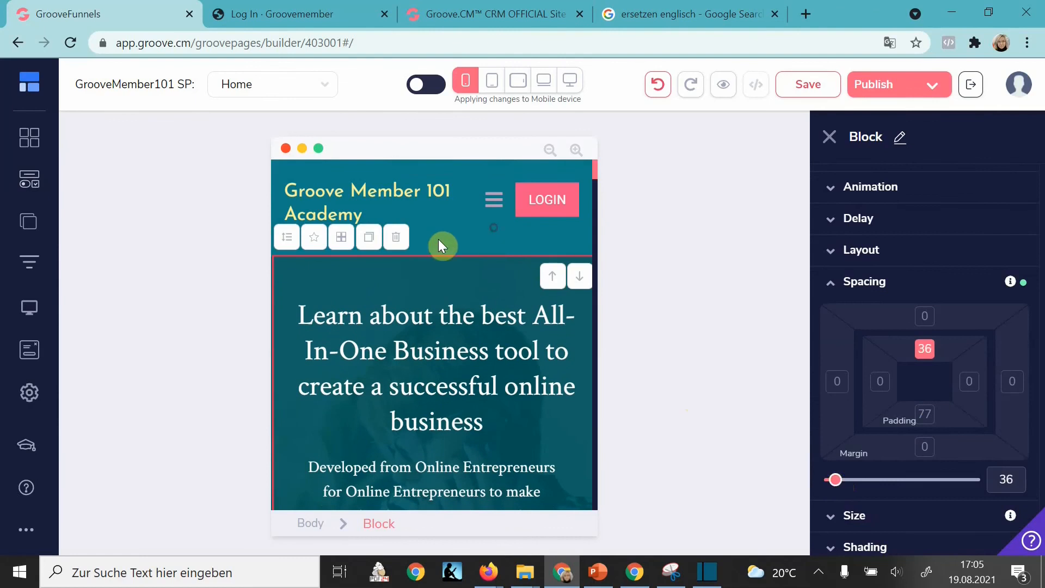
# Set the header navigation bar's bottom padding to 2 for the mobile layout
pyautogui.click(455, 239)
pyautogui.click(878, 446)
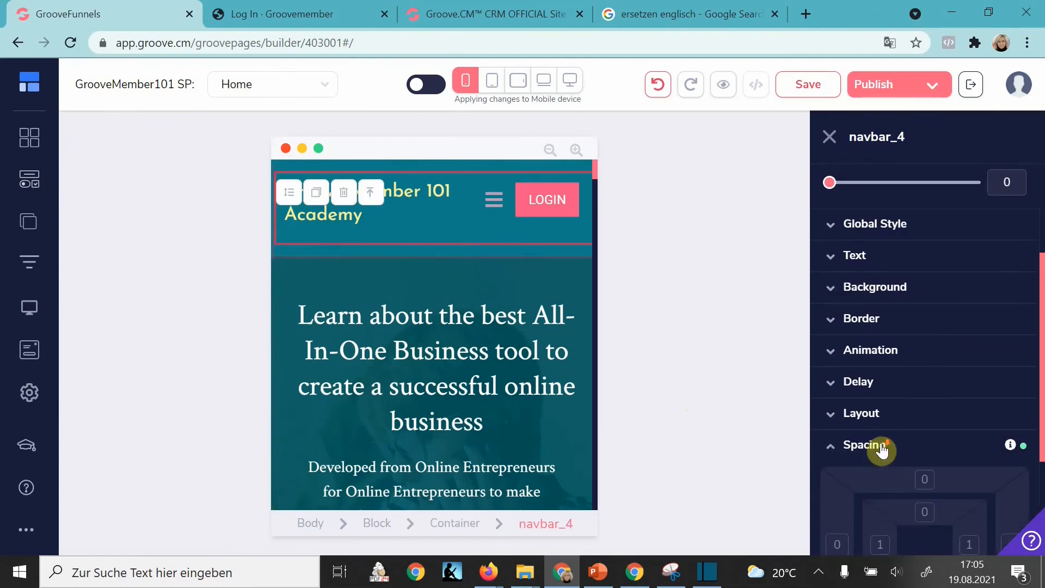
pyautogui.click(831, 467)
pyautogui.moveTo(831, 468); pyautogui.dragTo(828, 469)
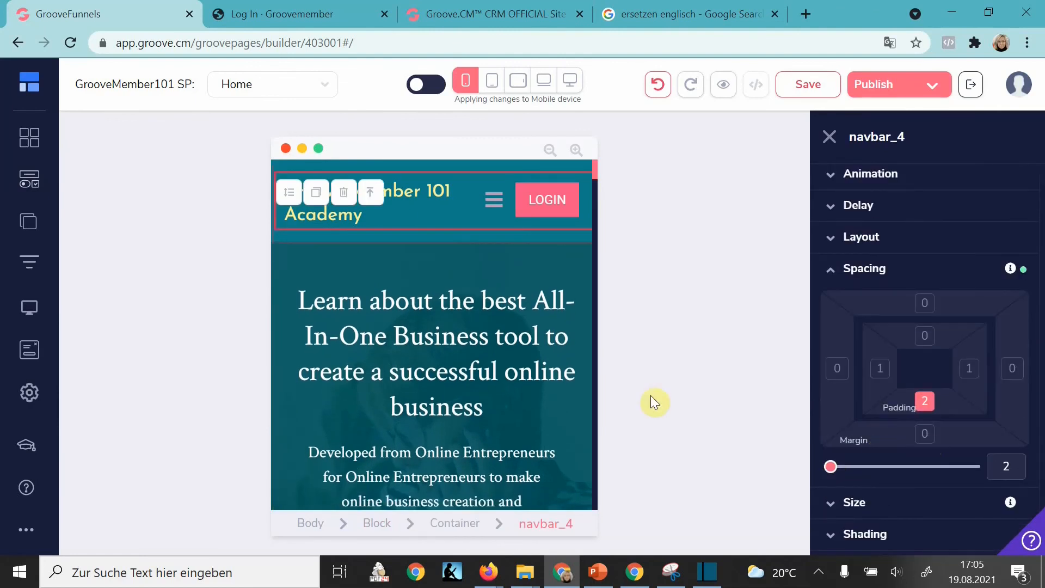
# Set the left margin of the "Join now" button below the academy benefits list to 89 for mobile
pyautogui.click(532, 413)
pyautogui.scroll(-15, 501, 415)
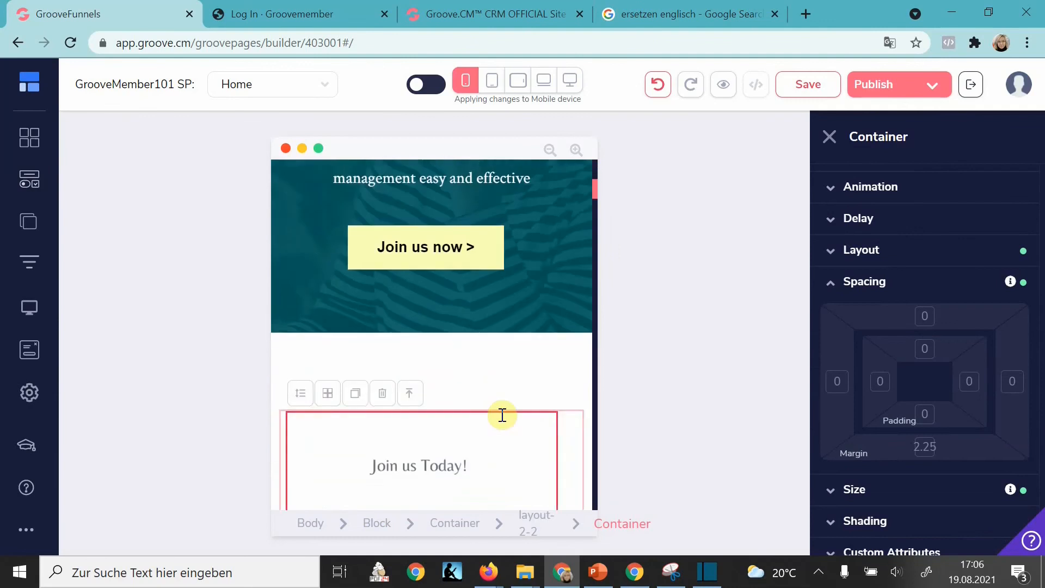
pyautogui.scroll(-12, 502, 415)
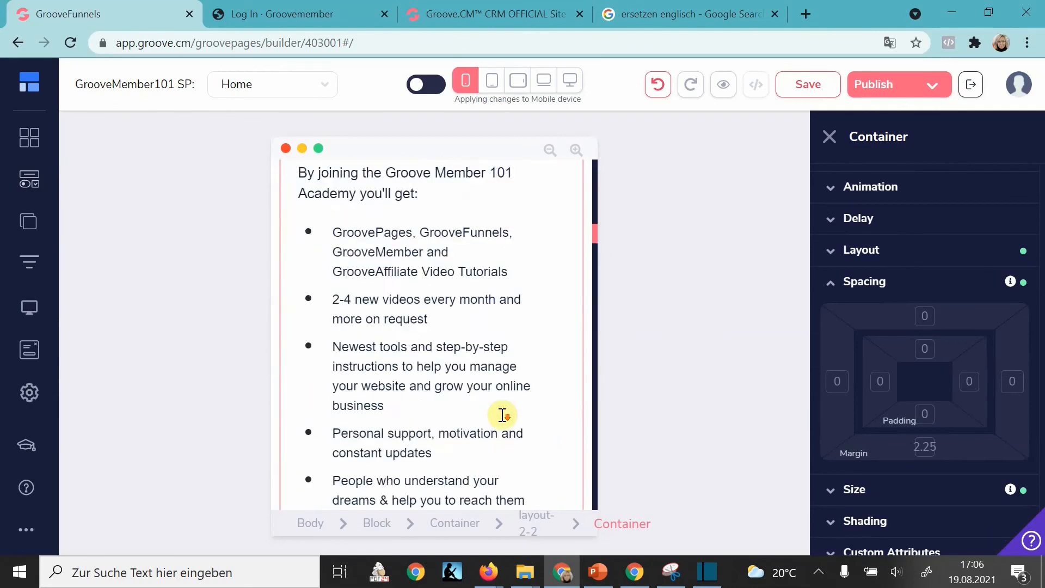
pyautogui.scroll(4, 503, 418)
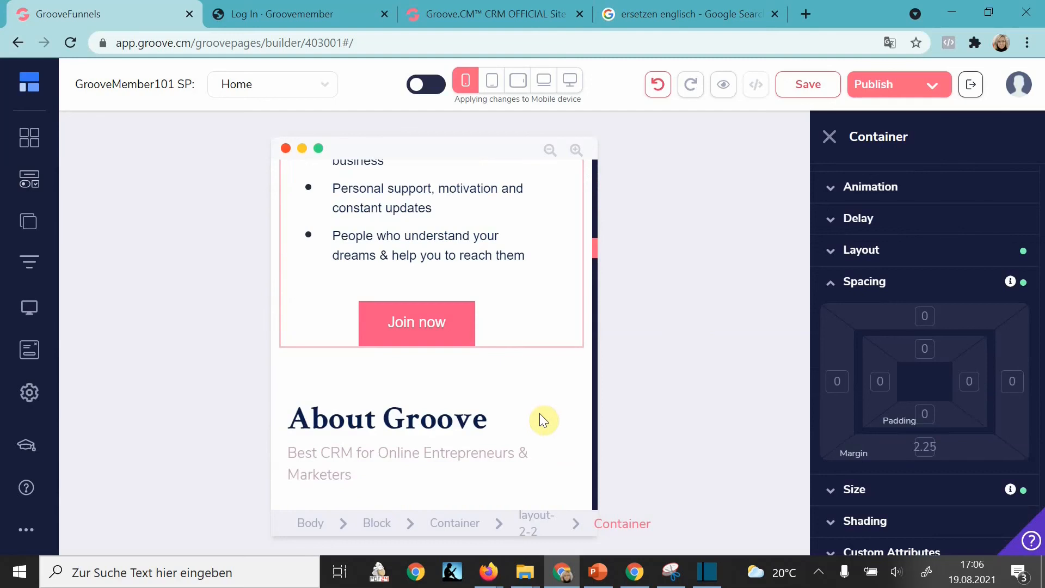
pyautogui.click(464, 317)
pyautogui.click(899, 445)
pyautogui.scroll(-3, 919, 422)
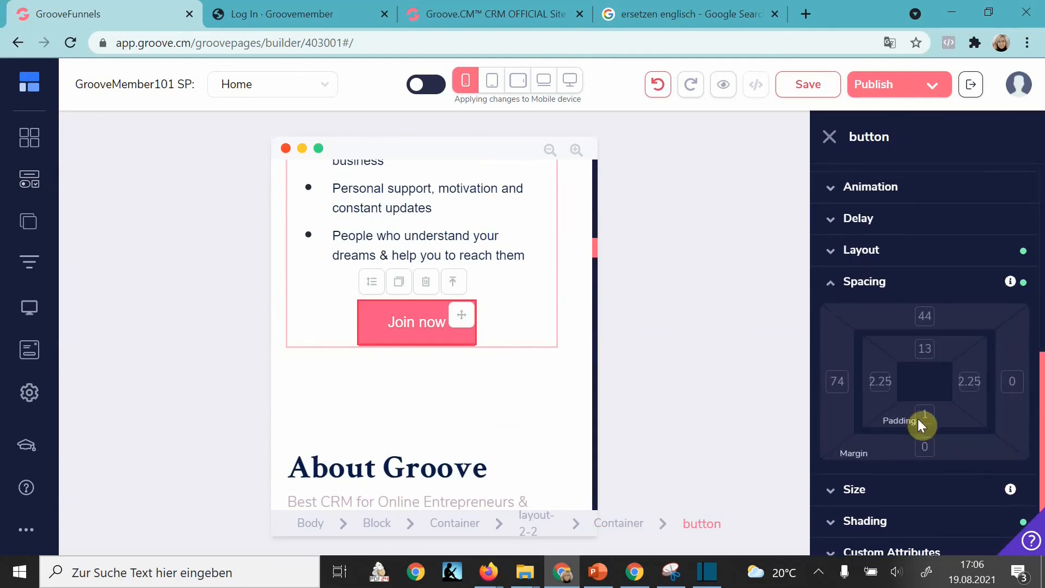
pyautogui.click(837, 369)
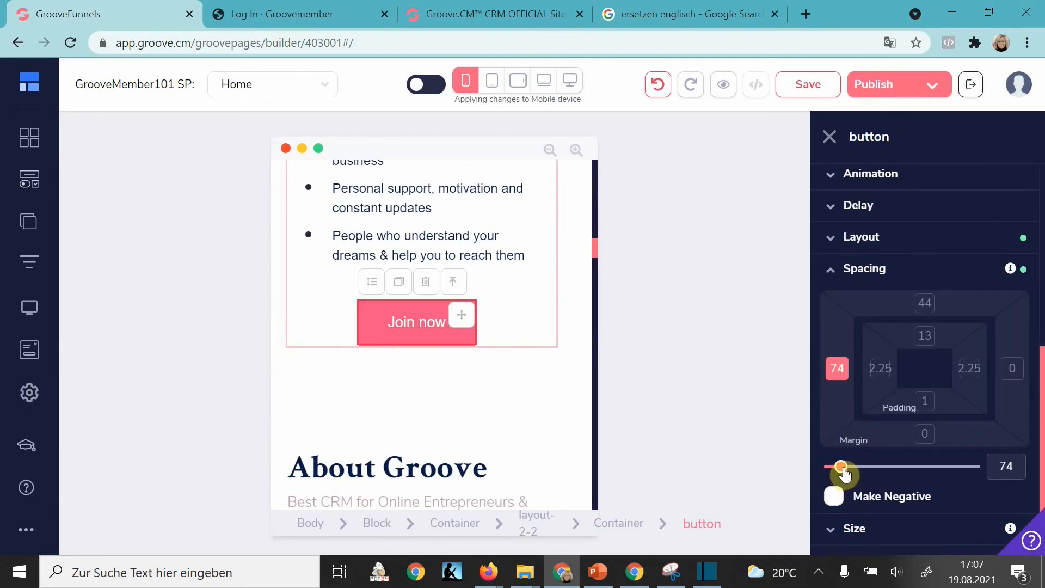
pyautogui.moveTo(843, 469); pyautogui.dragTo(844, 469)
pyautogui.scroll(-2, 531, 366)
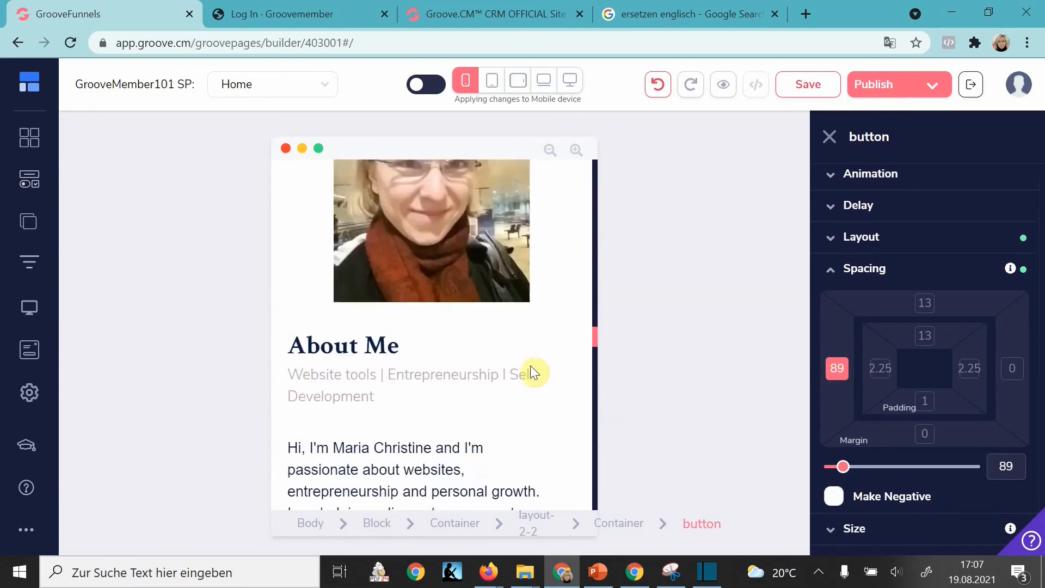
# Save the Home page's mobile adjustments and check the hero section again in the mobile view
pyautogui.scroll(-10, 530, 365)
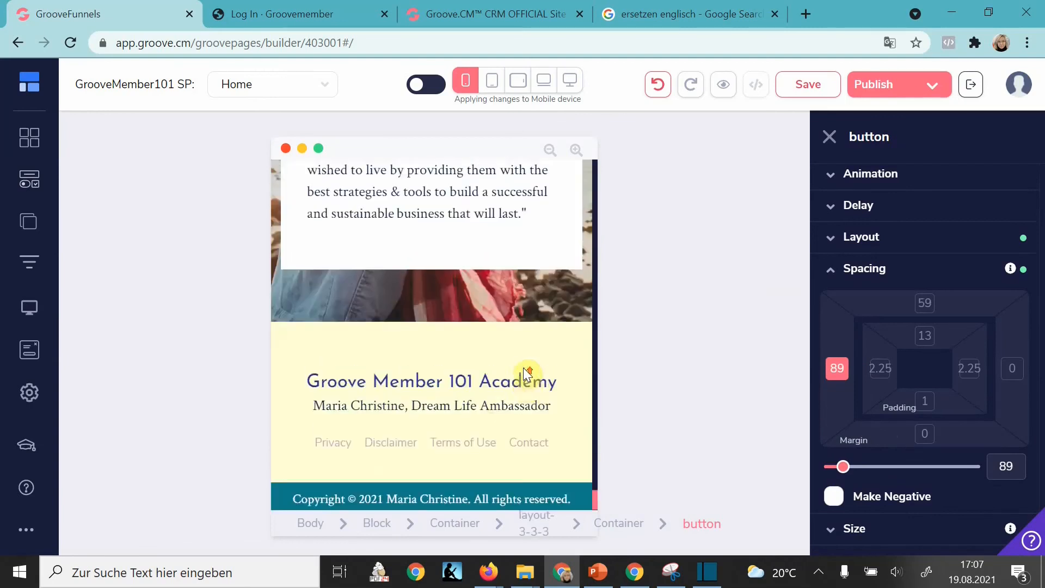
pyautogui.scroll(10, 524, 367)
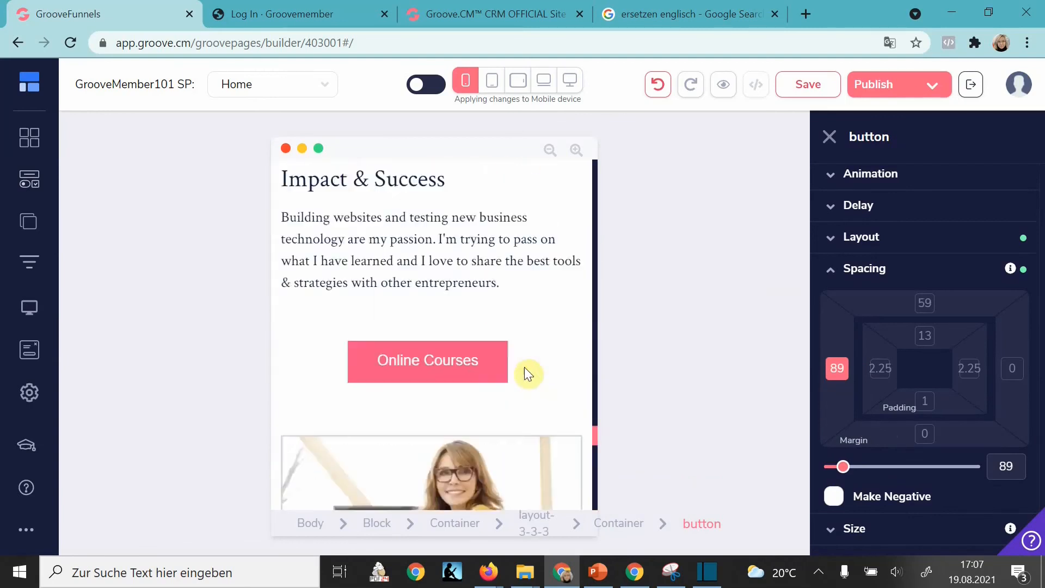
pyautogui.scroll(10, 525, 367)
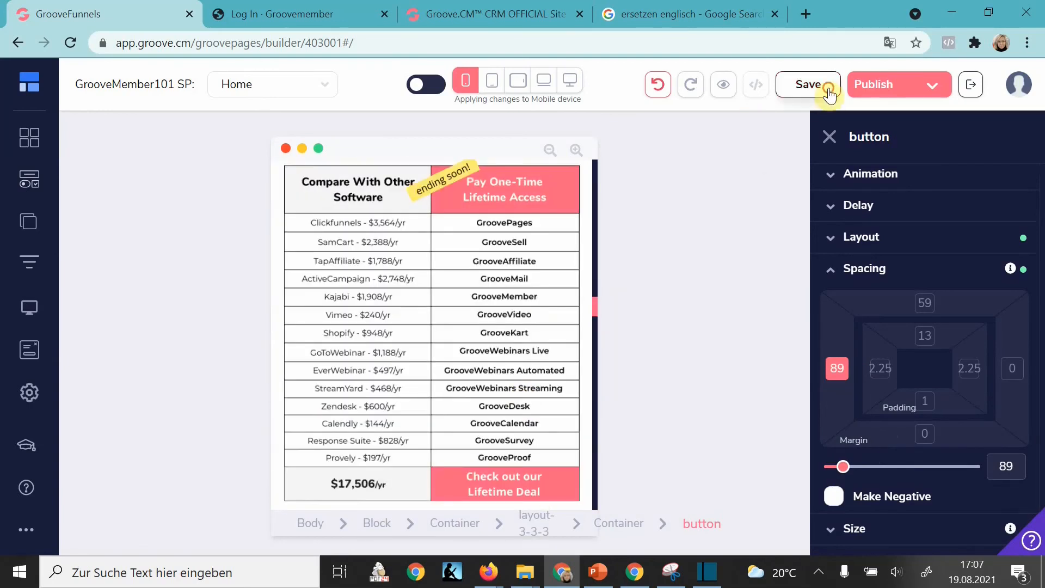
pyautogui.click(828, 87)
pyautogui.scroll(10, 608, 288)
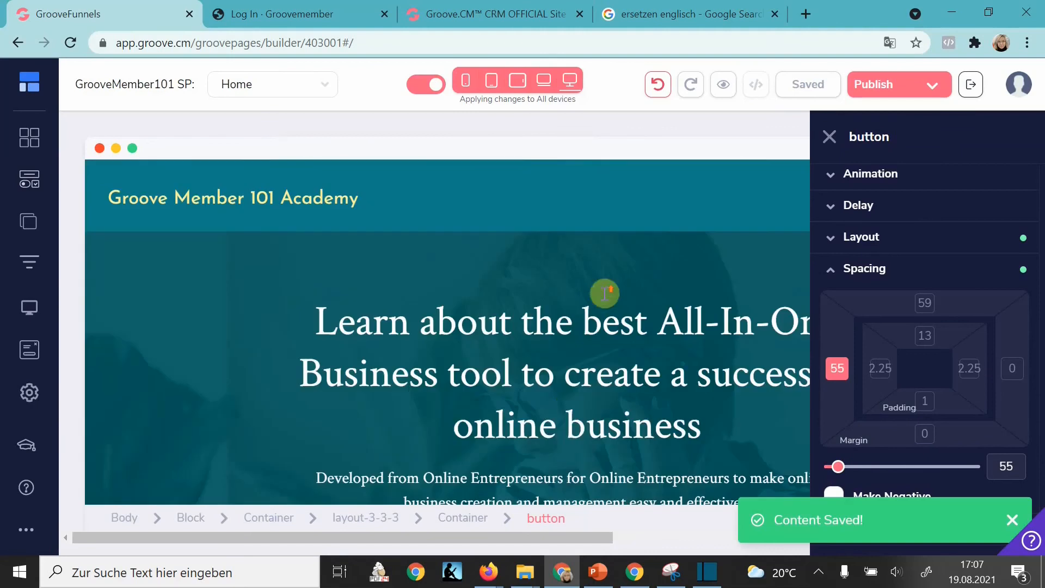
pyautogui.click(466, 82)
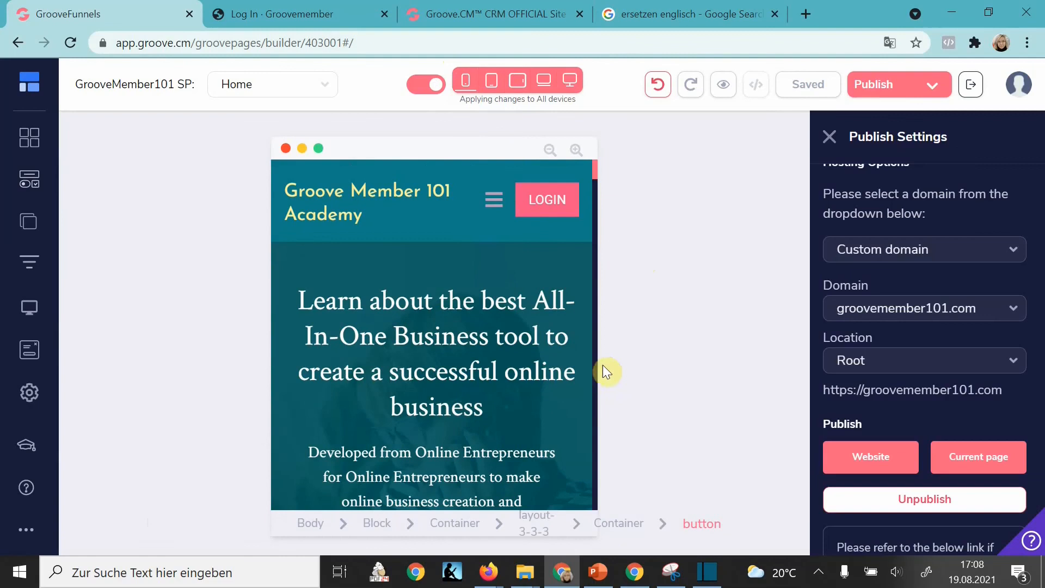
pyautogui.scroll(-10, 468, 387)
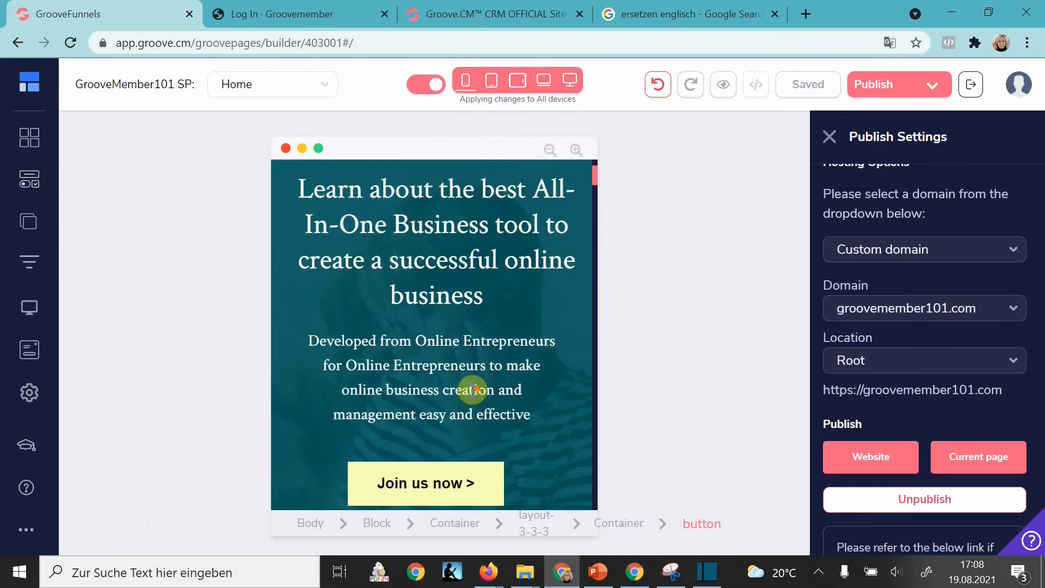
pyautogui.scroll(10, 468, 387)
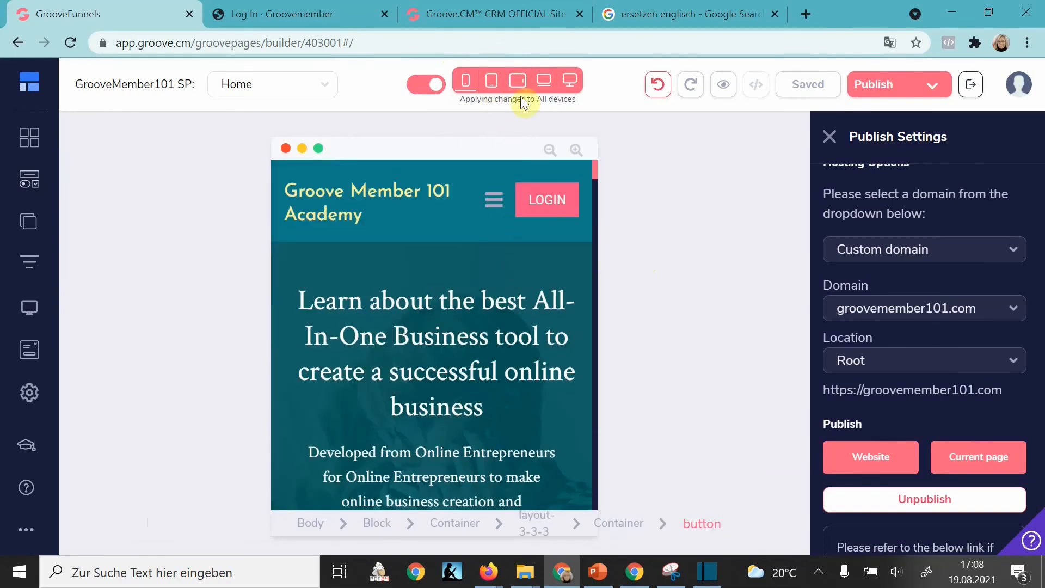
# Reduce the hero block's top padding for the horizontal tablet layout only
pyautogui.click(517, 82)
pyautogui.click(424, 89)
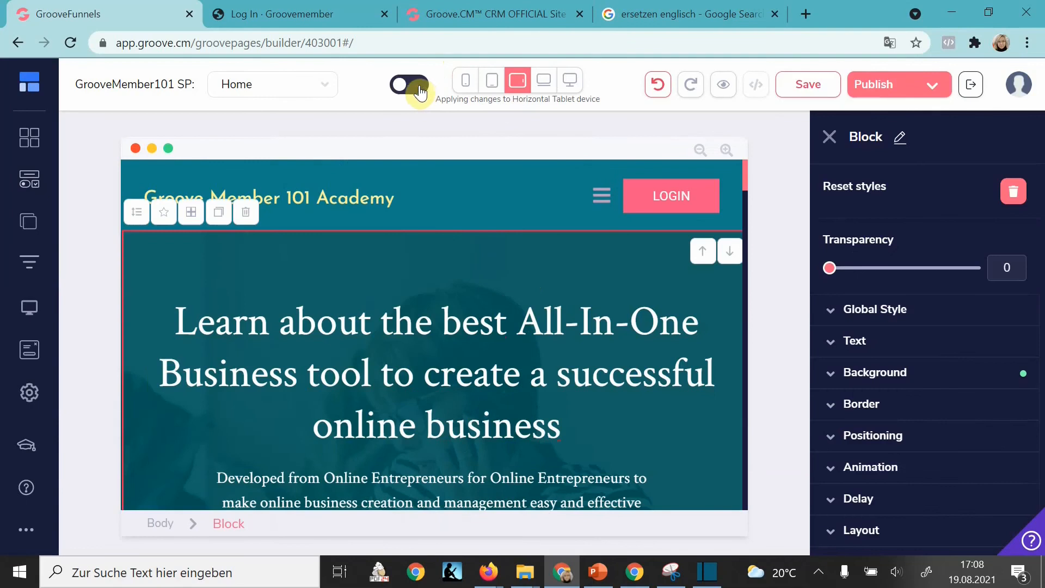
pyautogui.scroll(-2, 882, 467)
pyautogui.click(875, 481)
pyautogui.scroll(-3, 876, 480)
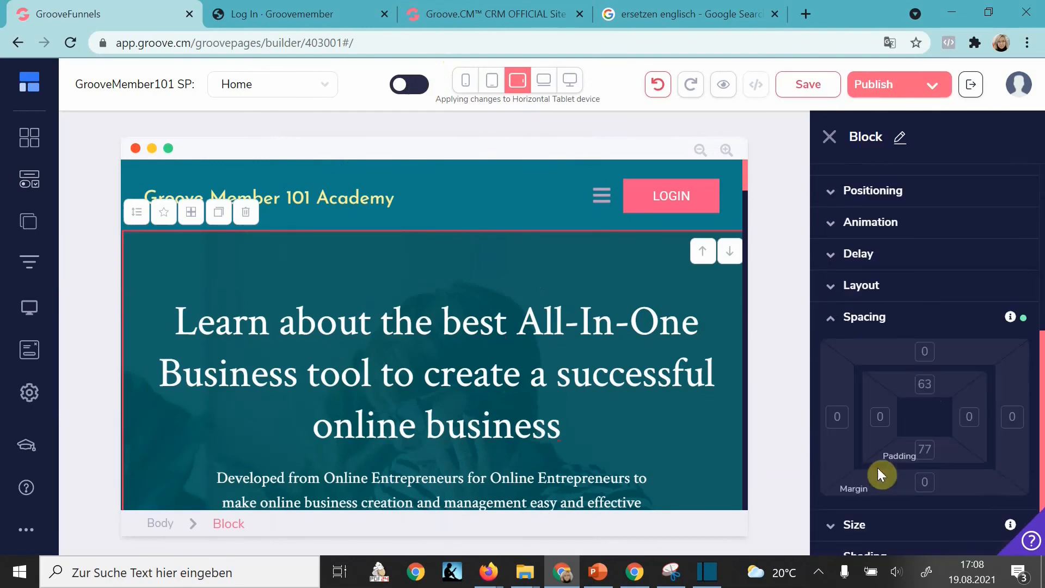
pyautogui.click(920, 388)
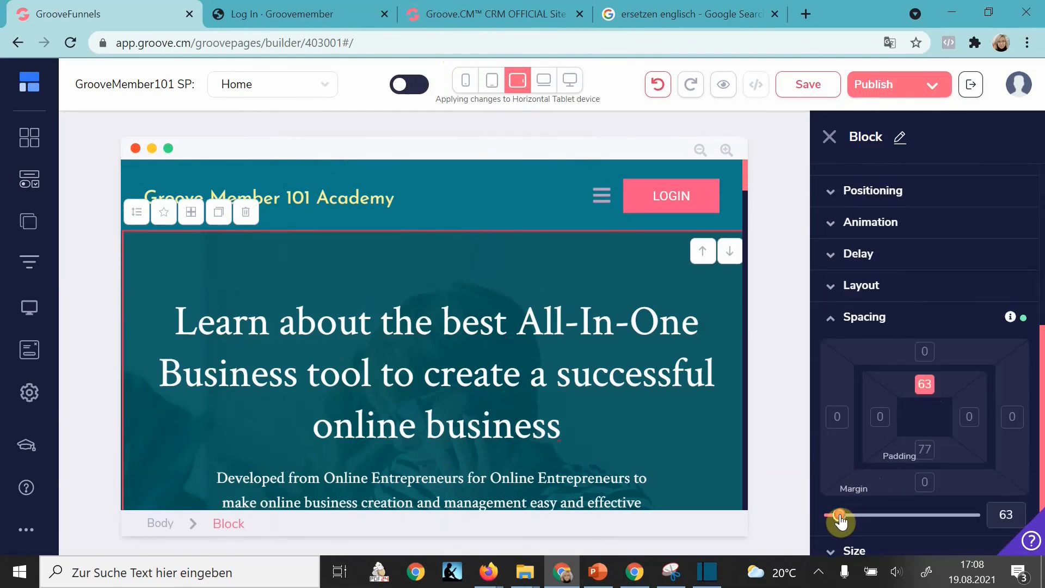
pyautogui.moveTo(840, 520); pyautogui.dragTo(837, 516)
# Check the remaining Home page sections in the horizontal tablet layout, and save the page with editing restored to all devices
pyautogui.scroll(-3, 419, 384)
pyautogui.scroll(-9, 419, 379)
pyautogui.click(608, 398)
pyautogui.scroll(-20, 607, 398)
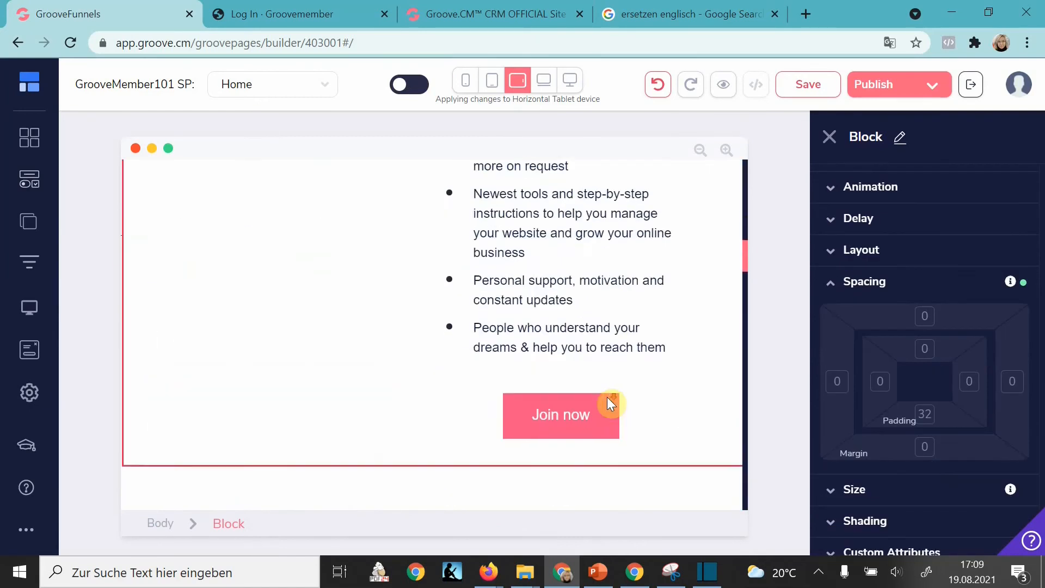
pyautogui.scroll(-15, 608, 400)
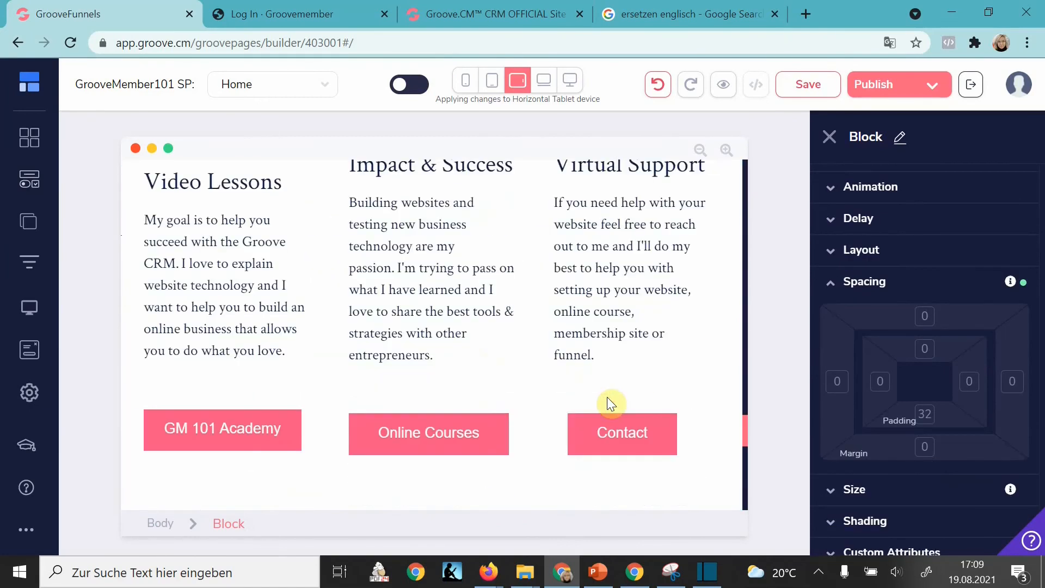
pyautogui.scroll(-20, 607, 398)
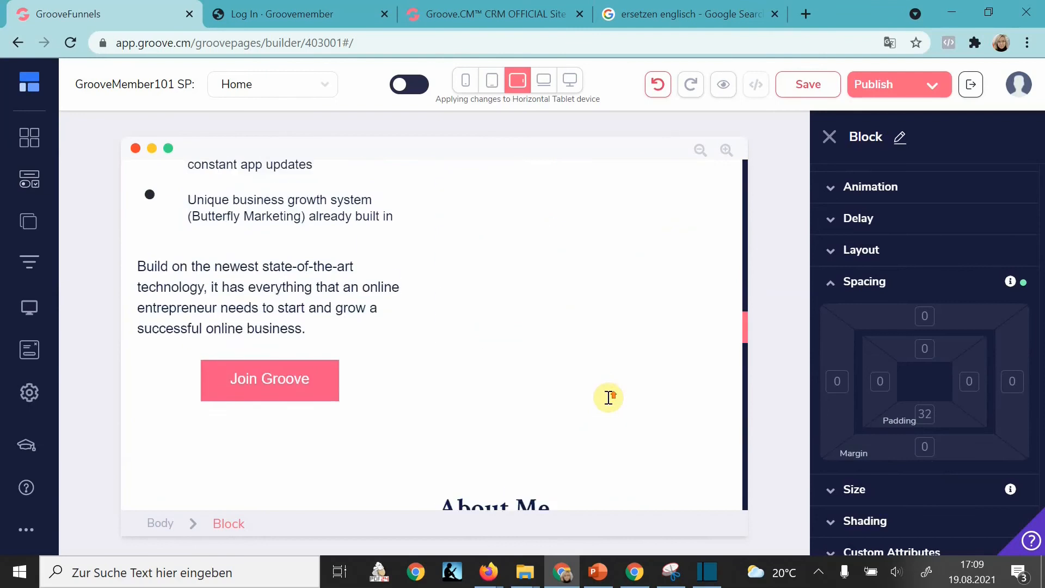
pyautogui.click(417, 87)
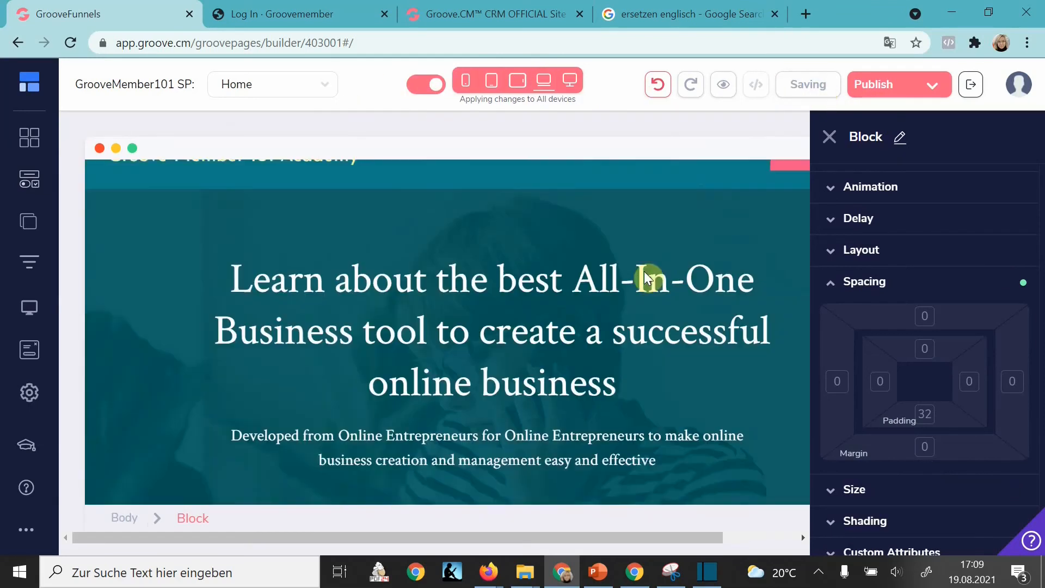
pyautogui.click(829, 137)
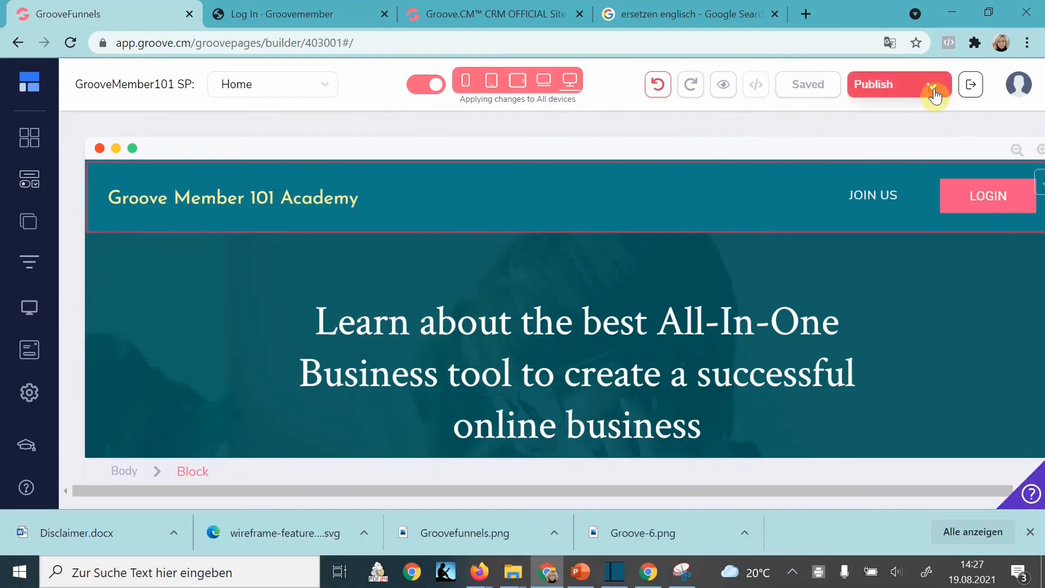
# Publish the whole website to the custom domain groovemember101.com at the Root location
pyautogui.click(930, 85)
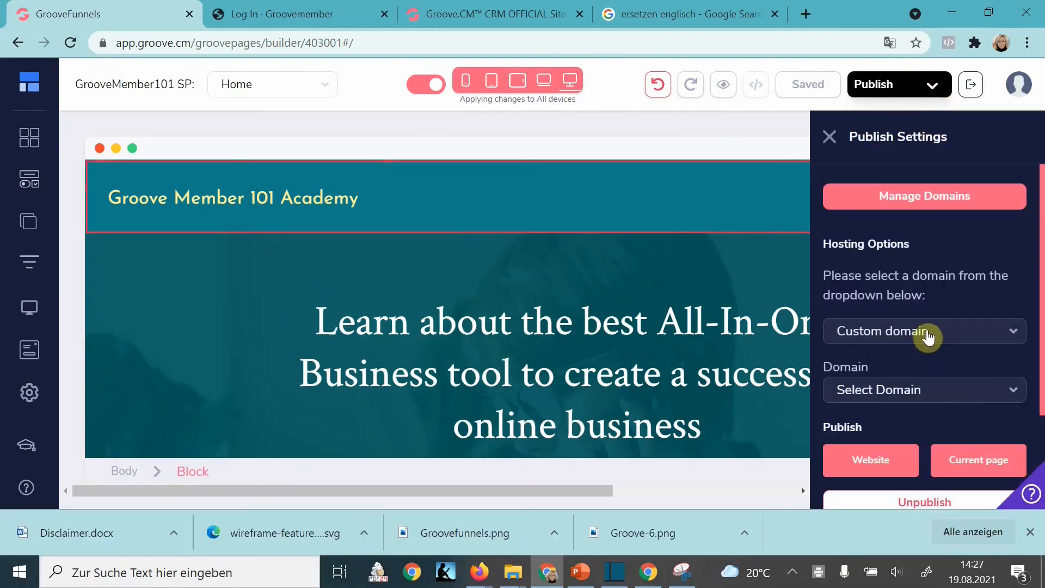
pyautogui.scroll(-1, 929, 336)
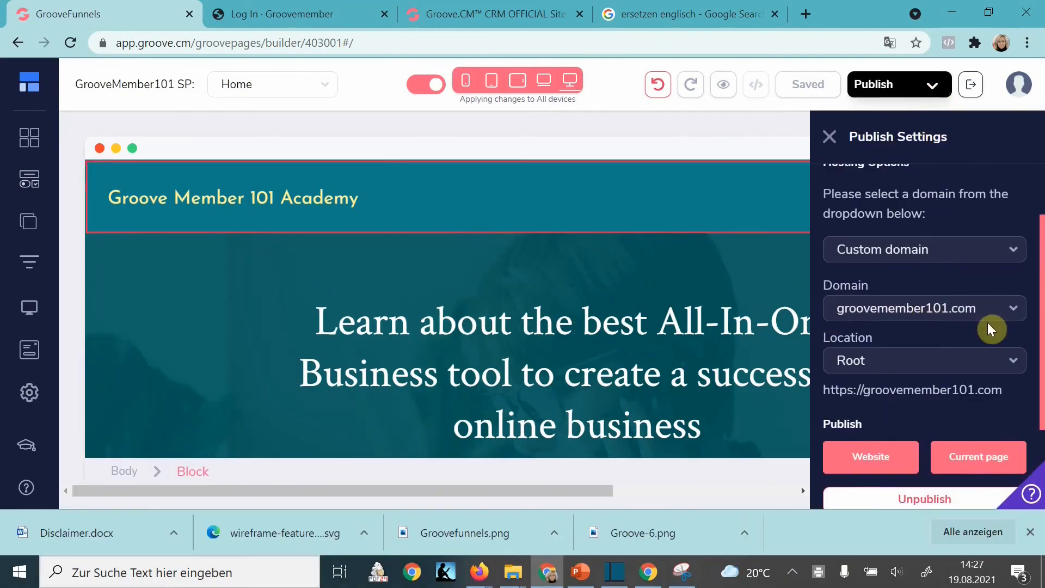
pyautogui.scroll(-1, 991, 329)
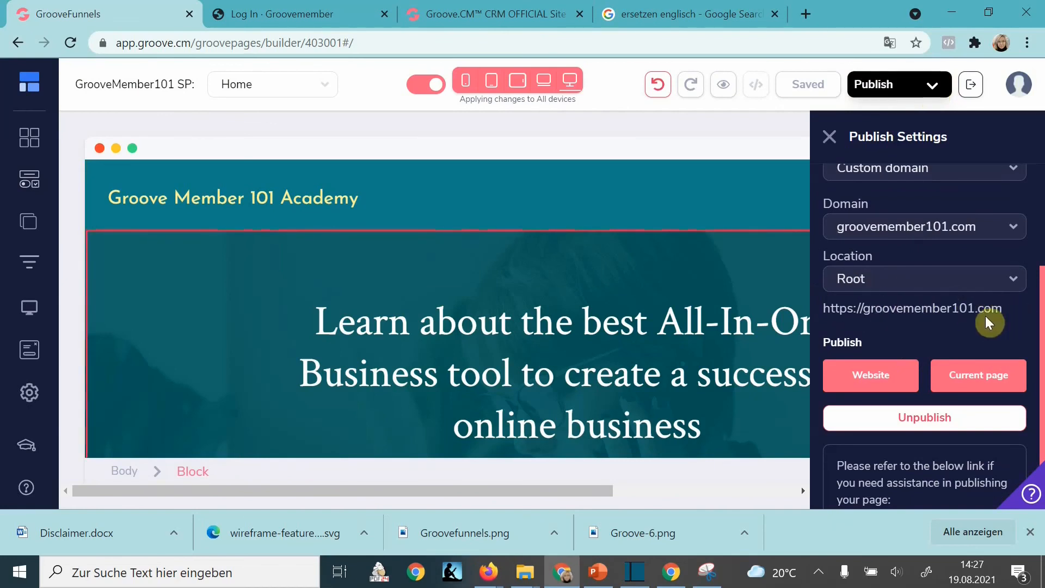
pyautogui.moveTo(835, 378)
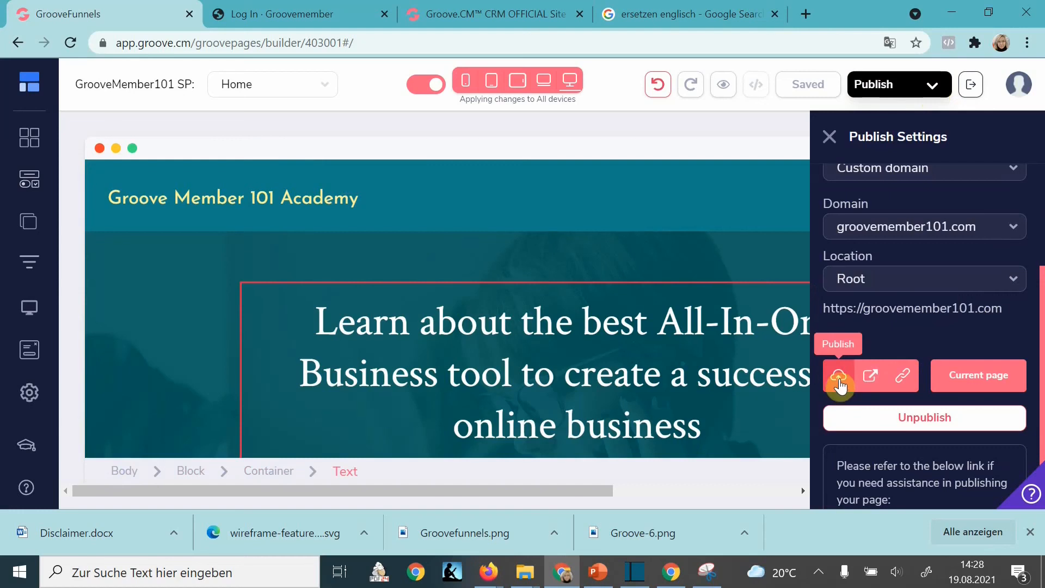
pyautogui.click(839, 380)
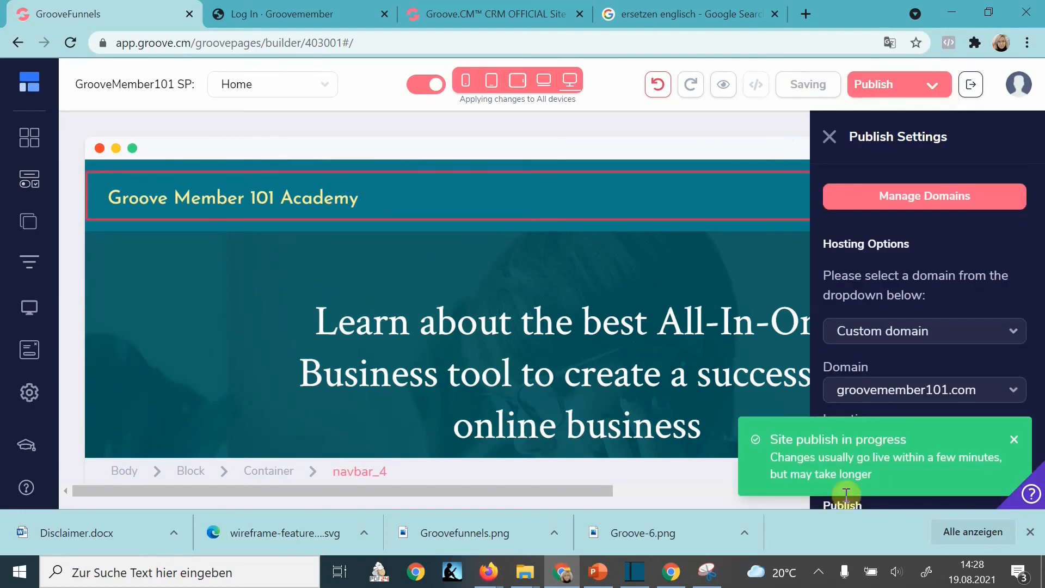
pyautogui.click(830, 137)
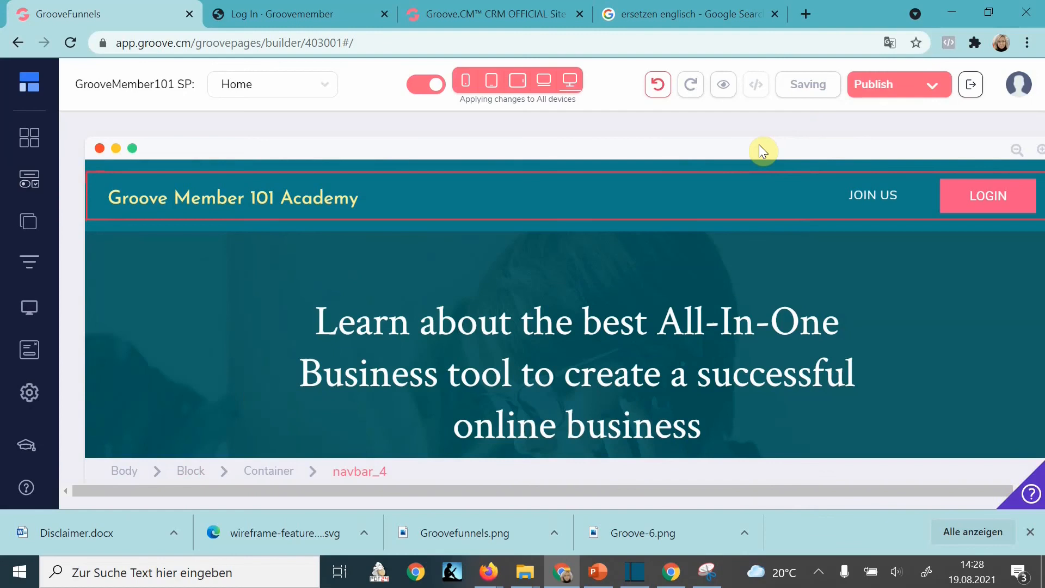
# Review the Home page sections in the desktop layout
pyautogui.scroll(-10, 636, 345)
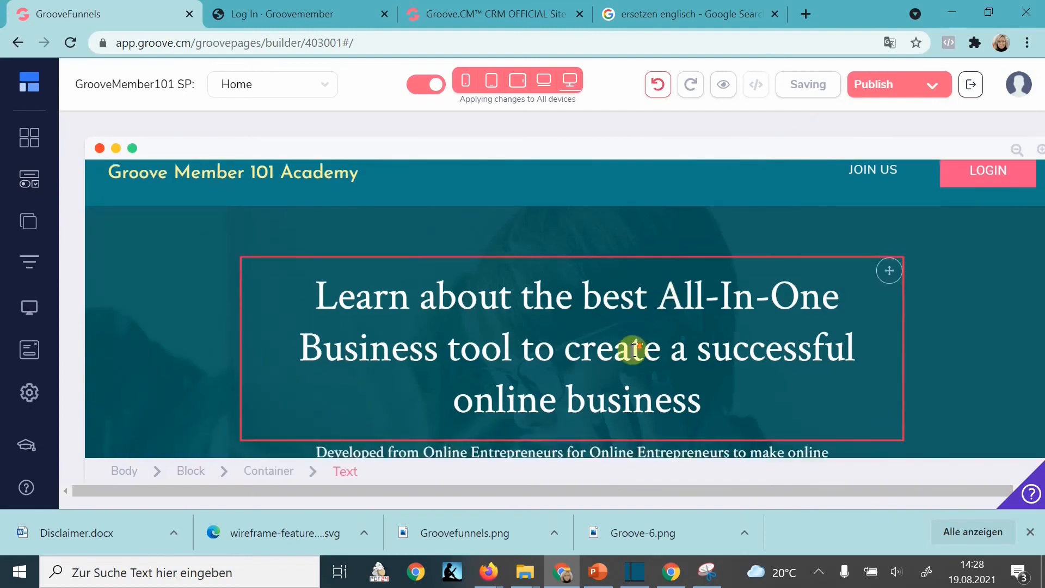
pyautogui.scroll(-15, 633, 351)
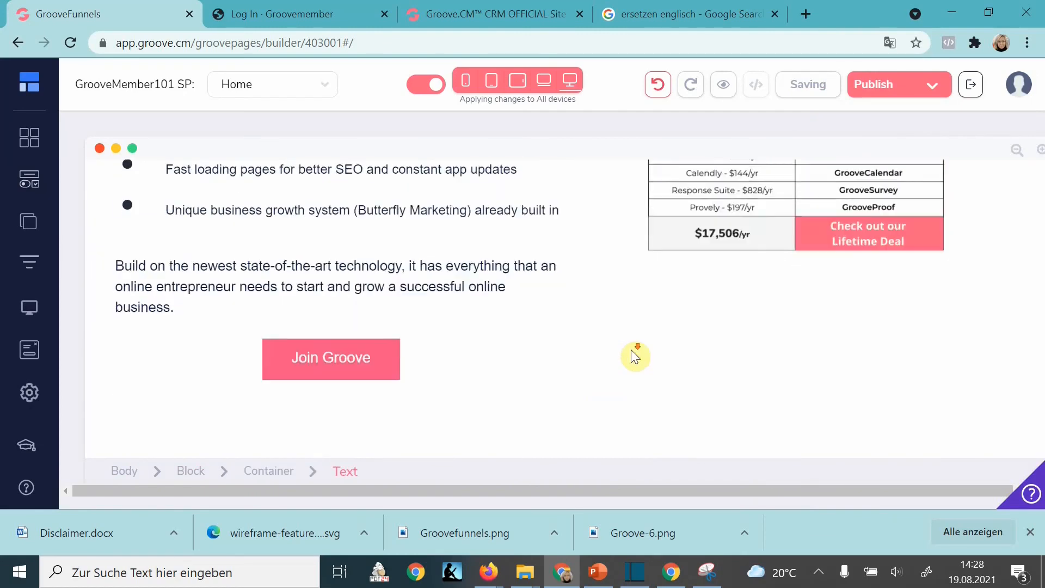